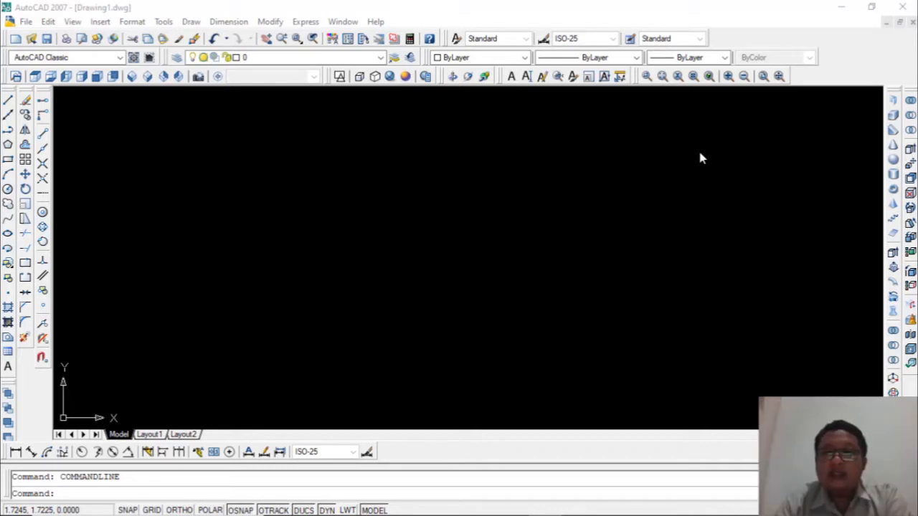
{"action": "left_click", "coordinate": [896, 254]}
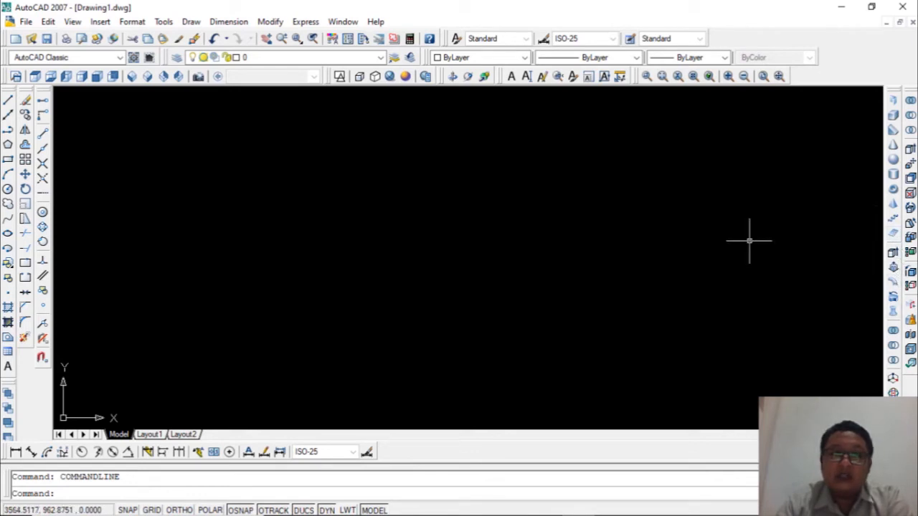
{"action": "left_click", "coordinate": [192, 22]}
{"action": "mouse_move", "coordinate": [214, 36]}
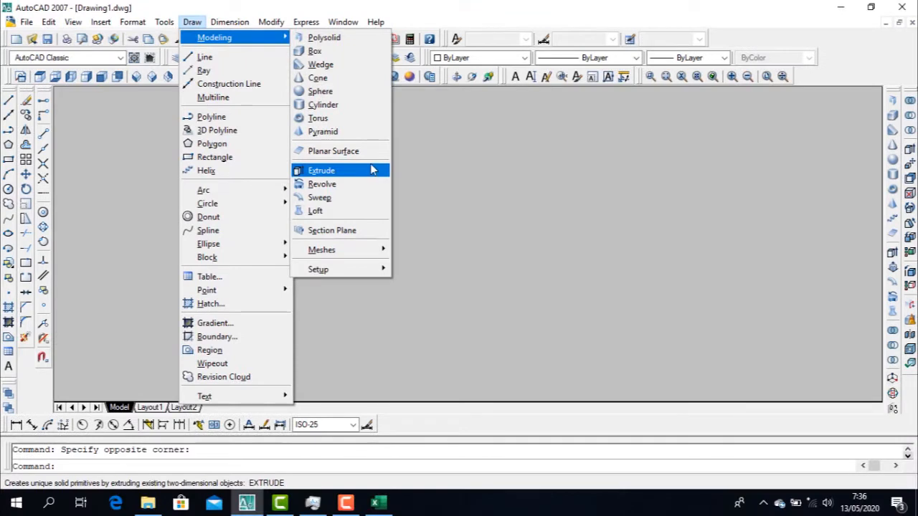
{"action": "key", "text": "Escape"}
{"action": "key", "text": "Escape"}
{"action": "key", "text": "Escape"}
{"action": "key", "text": "Escape"}
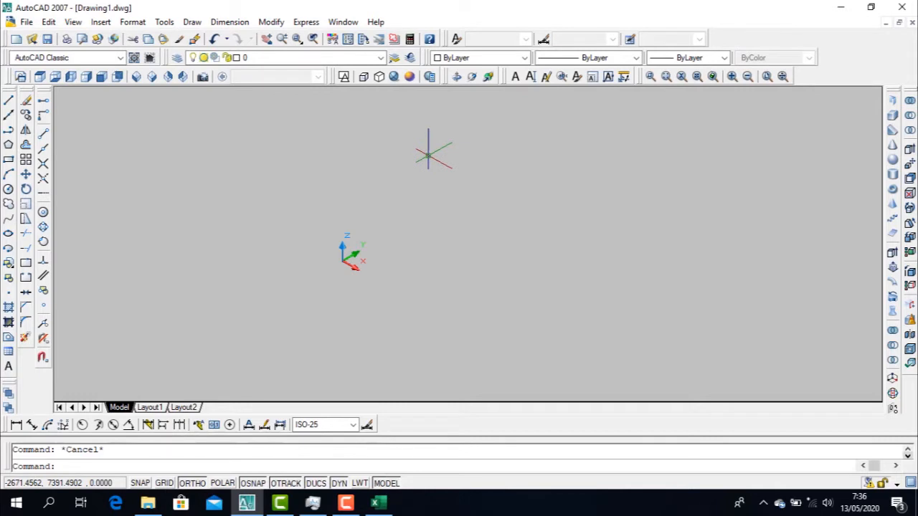
Switch the drawing to the top view and the 2D Wireframe visual style
{"action": "left_click", "coordinate": [40, 76]}
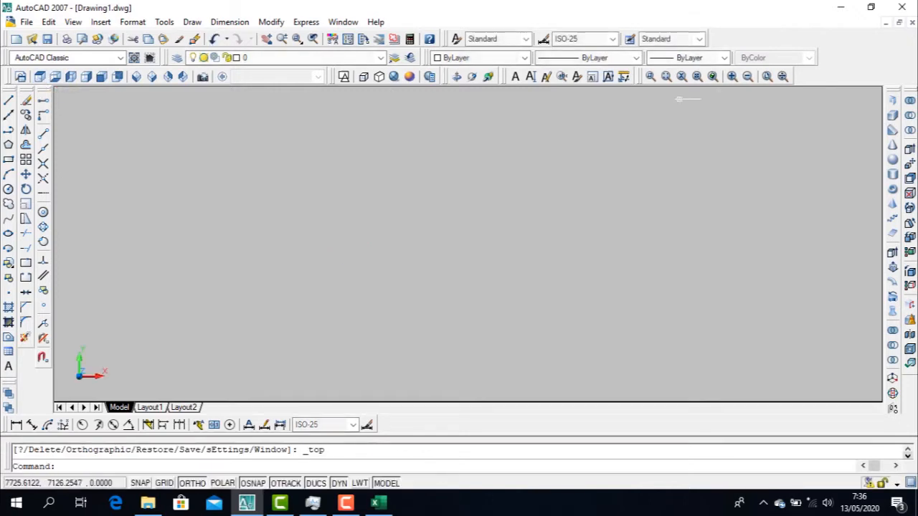
{"action": "left_click", "coordinate": [343, 78]}
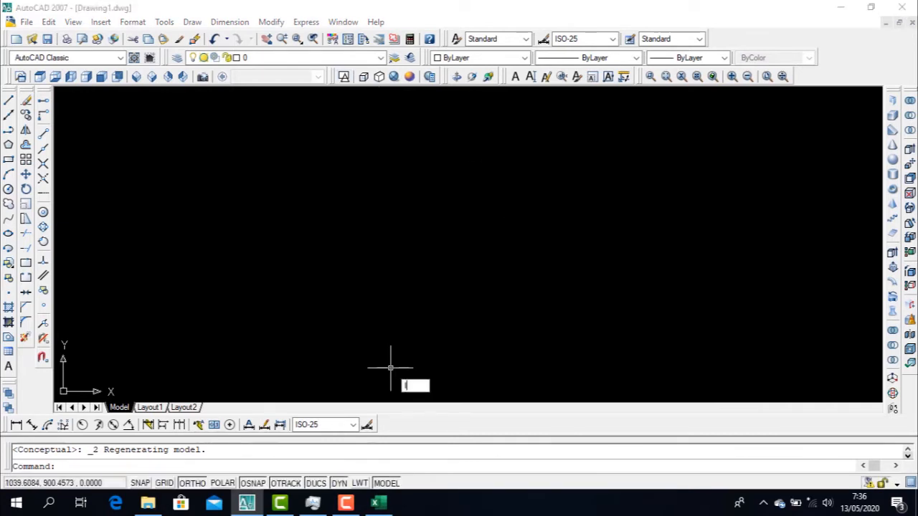
{"action": "key", "text": "Return"}
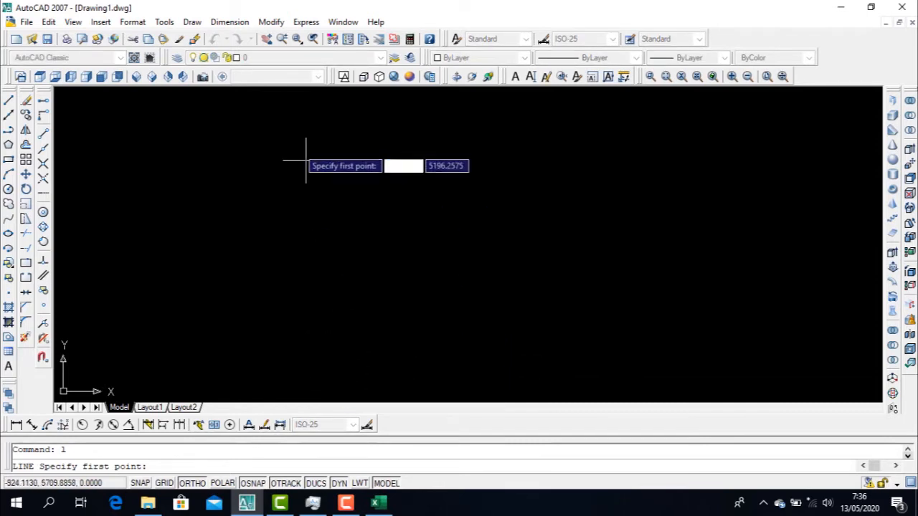
{"action": "left_click", "coordinate": [193, 22]}
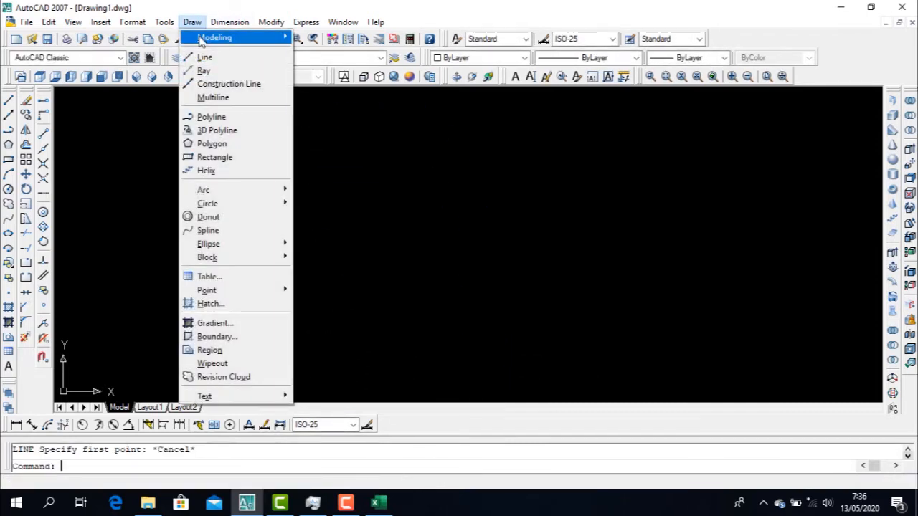
{"action": "mouse_move", "coordinate": [201, 42]}
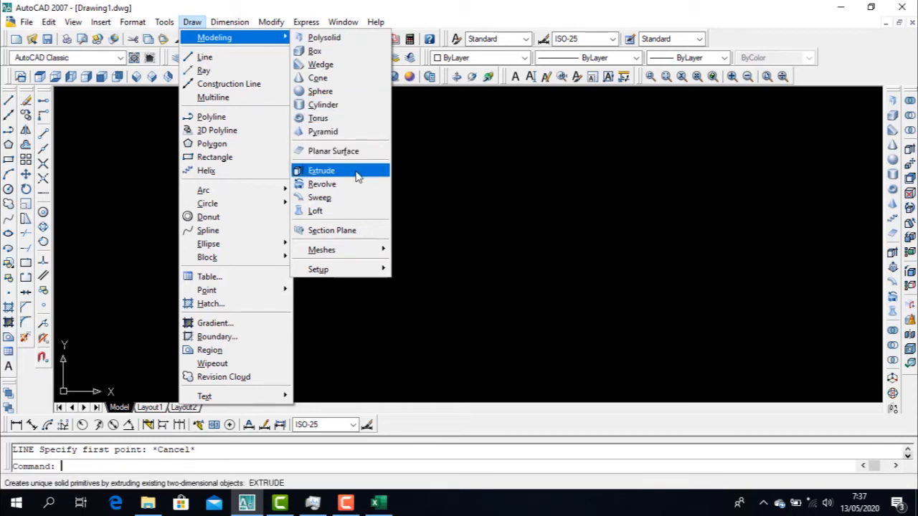
{"action": "key", "text": "Escape"}
{"action": "key", "text": "Escape"}
{"action": "key", "text": "Escape"}
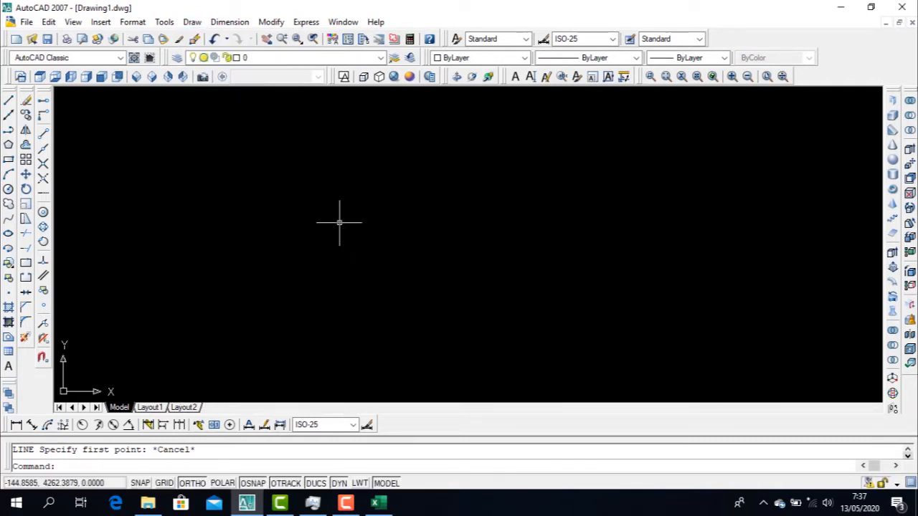
Draw a closed horizontal rectangle about 3756 units wide from four separate lines
{"action": "type", "text": "l"}
{"action": "key", "text": "Return"}
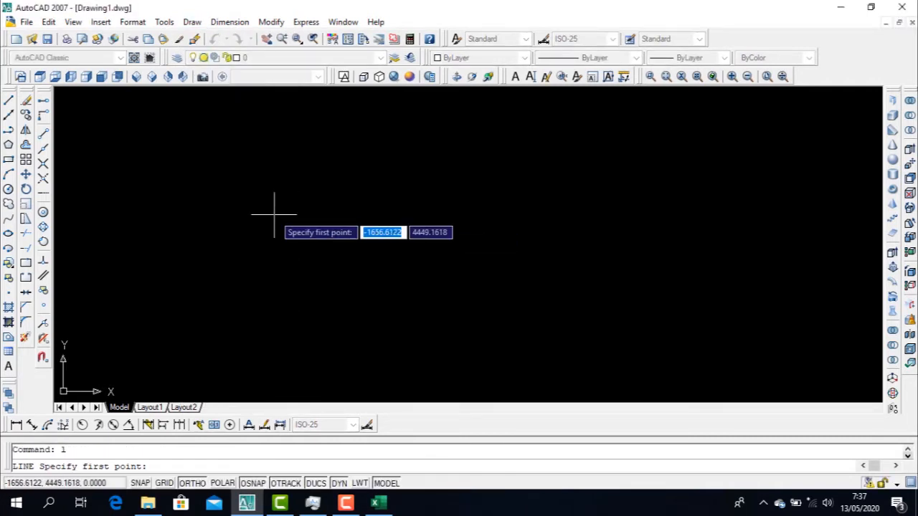
{"action": "left_click", "coordinate": [272, 185]}
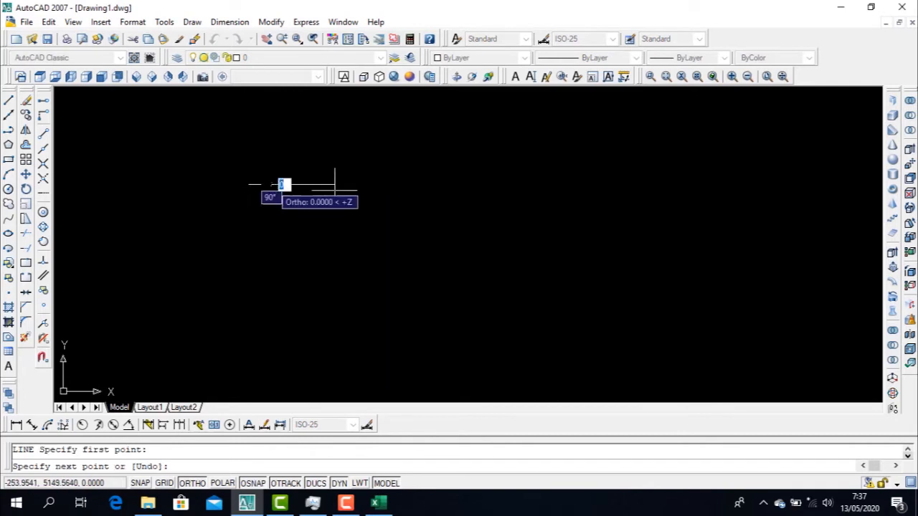
{"action": "left_click", "coordinate": [433, 184]}
{"action": "left_click", "coordinate": [422, 262]}
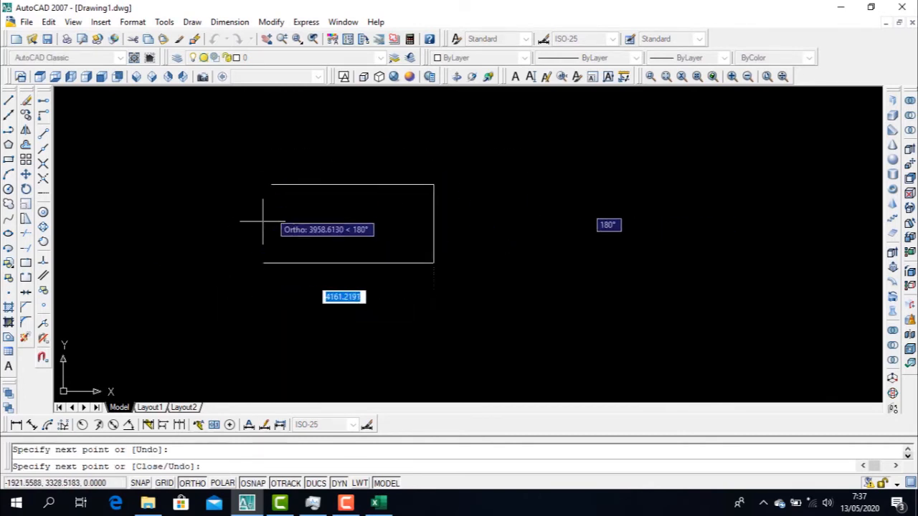
{"action": "left_click", "coordinate": [271, 263]}
{"action": "left_click", "coordinate": [272, 185]}
{"action": "key", "text": "Escape"}
Draw a circle centred on the rectangle's upper-right corner, with a radius smaller than the rectangle's height
{"action": "type", "text": "c"}
{"action": "key", "text": "Return"}
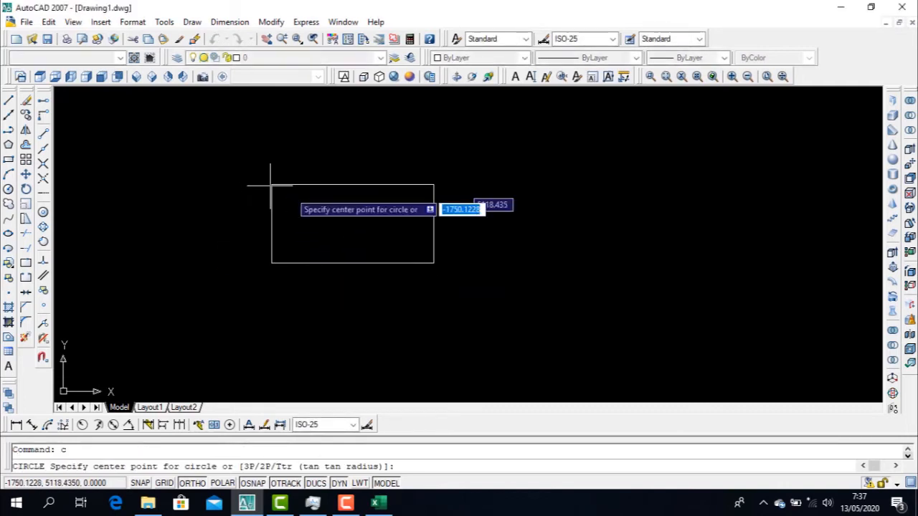
{"action": "left_click", "coordinate": [433, 185]}
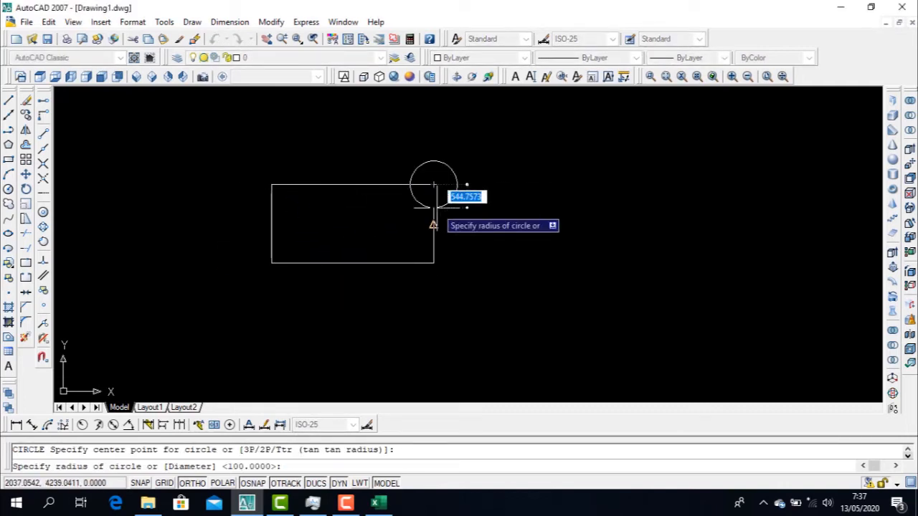
{"action": "left_click", "coordinate": [401, 204]}
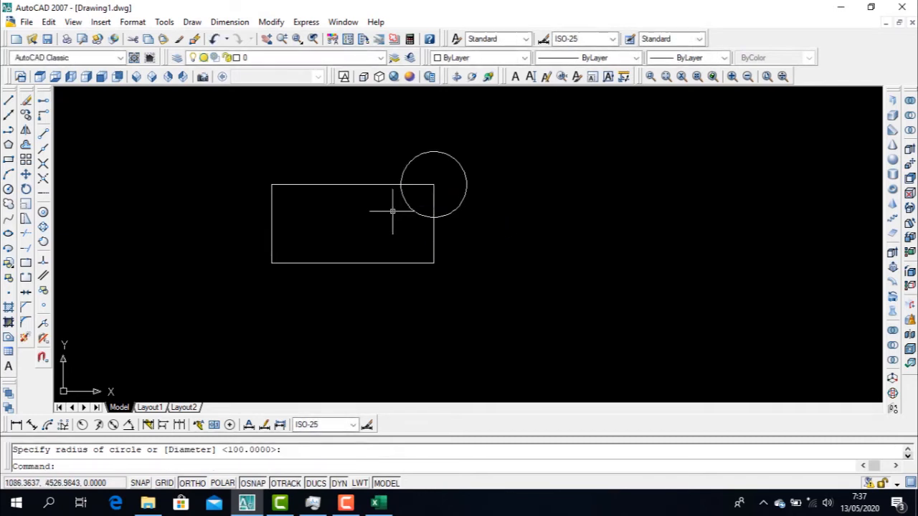
{"action": "key", "text": "Escape"}
Trim away the parts of the rectangle's right and top edges that lie inside the circle
{"action": "type", "text": "tr"}
{"action": "key", "text": "Return"}
{"action": "key", "text": "Return"}
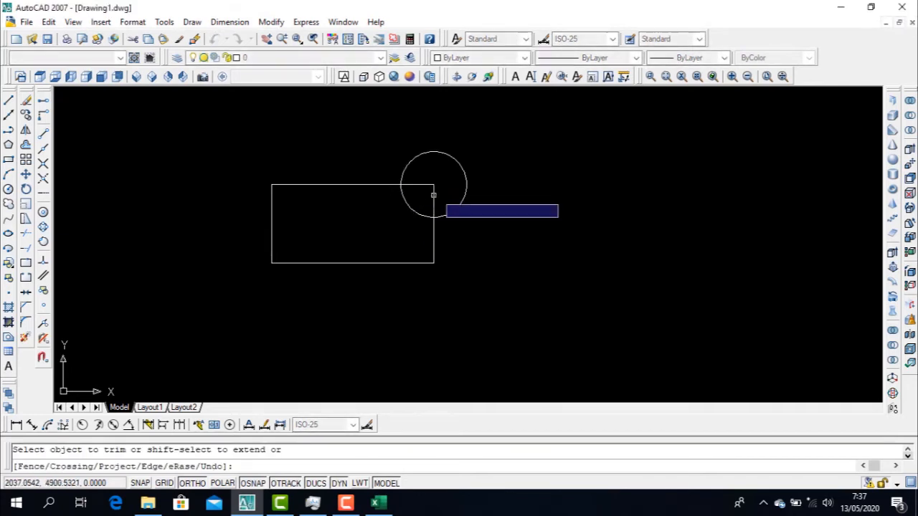
{"action": "left_click", "coordinate": [433, 201]}
{"action": "left_click", "coordinate": [416, 184]}
{"action": "key", "text": "Escape"}
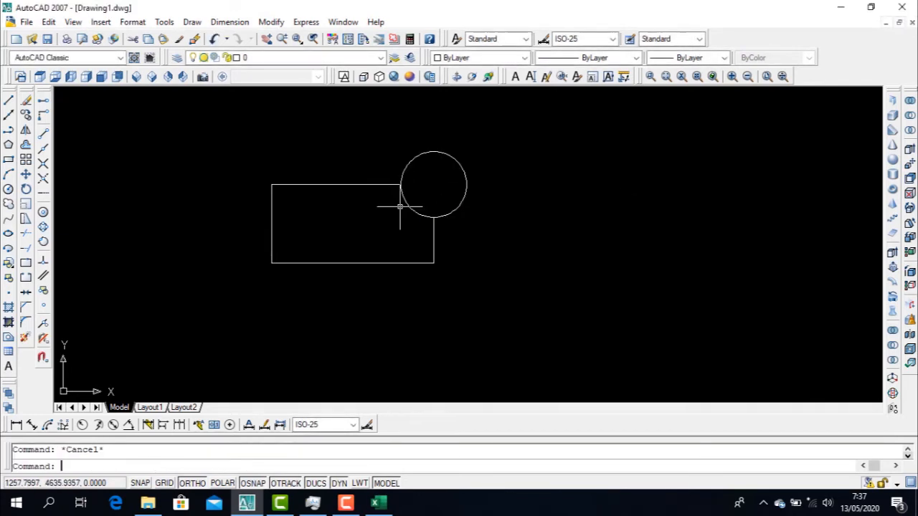
Trim away the arc of the circle that lies inside the rectangle, leaving one continuous outline
{"action": "type", "text": "tr"}
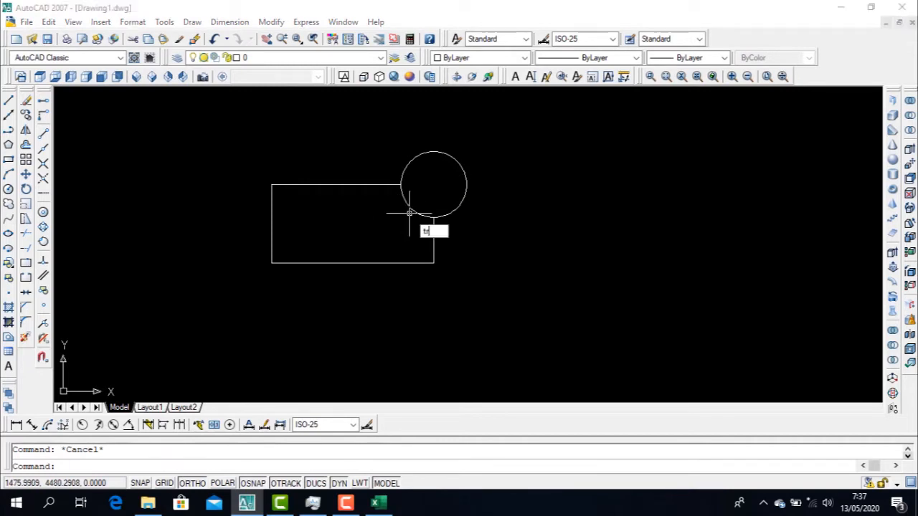
{"action": "key", "text": "Return"}
{"action": "key", "text": "Return"}
{"action": "left_click", "coordinate": [407, 205]}
{"action": "key", "text": "Escape"}
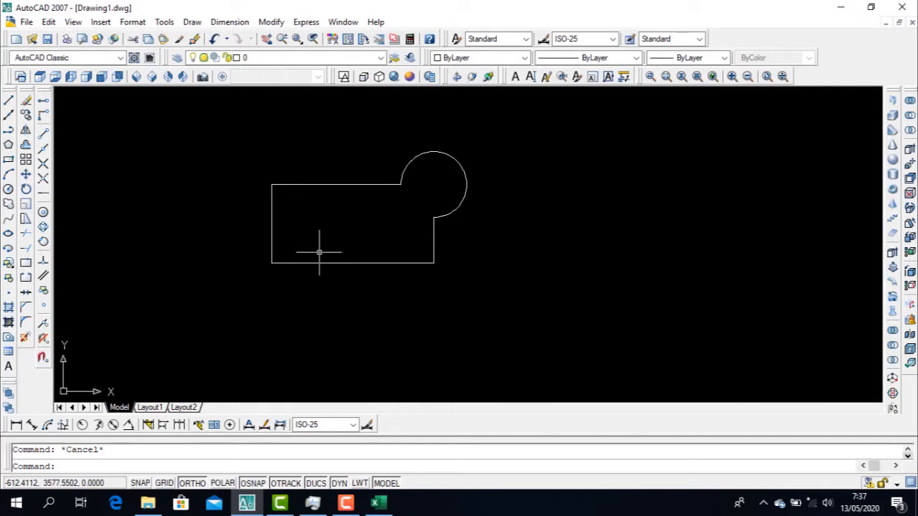
Fillet the outline's lower-left corner with a radius of 150
{"action": "type", "text": "f"}
{"action": "key", "text": "Return"}
{"action": "type", "text": "r"}
{"action": "key", "text": "Return"}
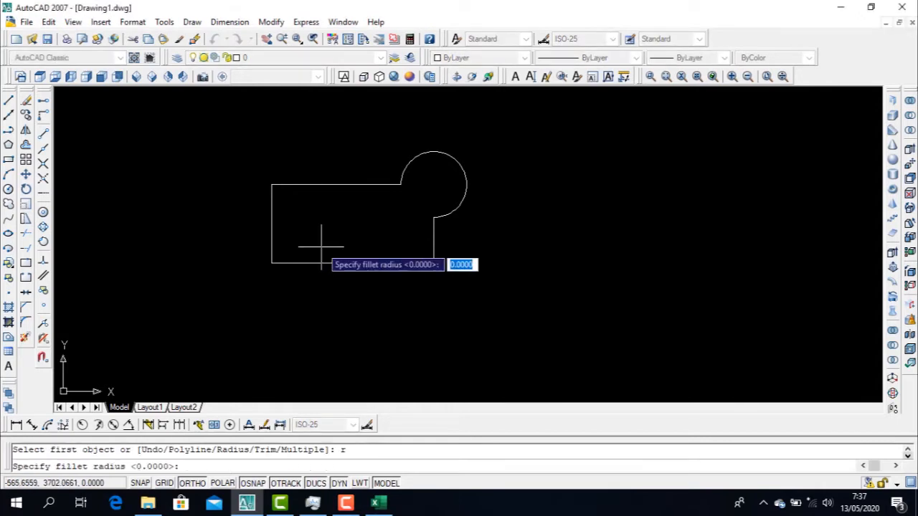
{"action": "type", "text": "1"}
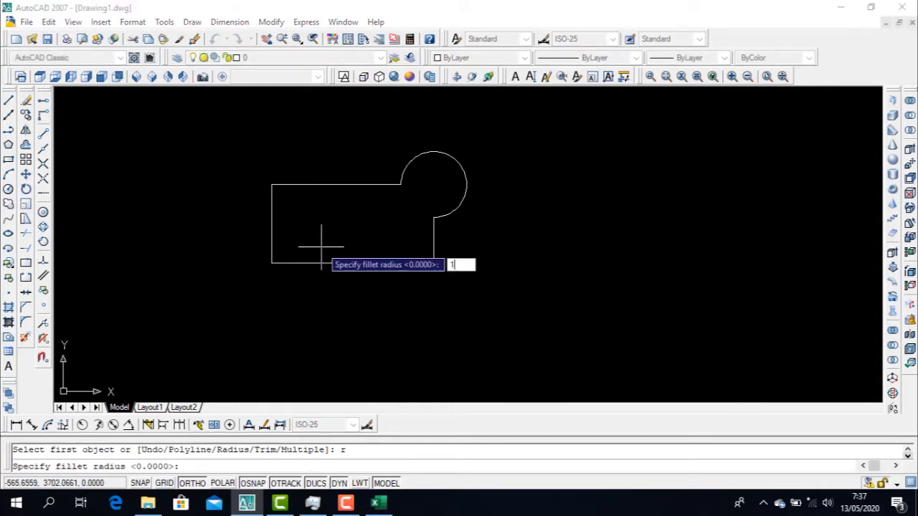
{"action": "type", "text": "50"}
{"action": "key", "text": "Return"}
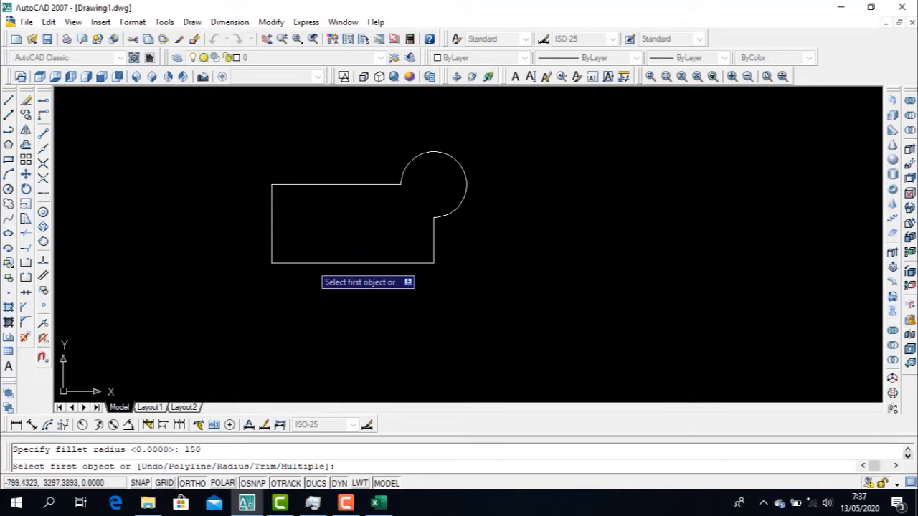
{"action": "left_click", "coordinate": [269, 250]}
{"action": "left_click", "coordinate": [294, 262]}
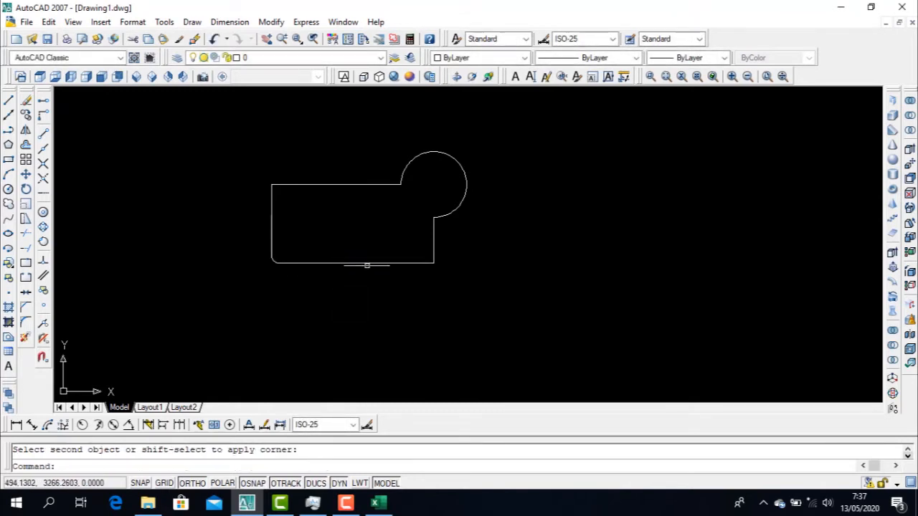
{"action": "key", "text": "Escape"}
Fillet the outline's upper-left corner with a larger radius than the lower-left one
{"action": "type", "text": "f"}
{"action": "key", "text": "Return"}
{"action": "type", "text": "r"}
{"action": "key", "text": "Return"}
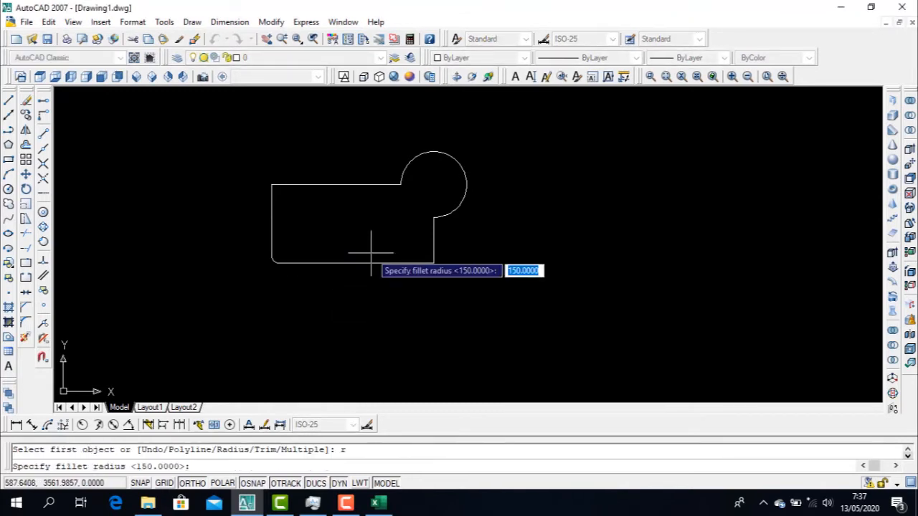
{"action": "type", "text": "250"}
{"action": "key", "text": "Return"}
{"action": "left_click", "coordinate": [308, 185]}
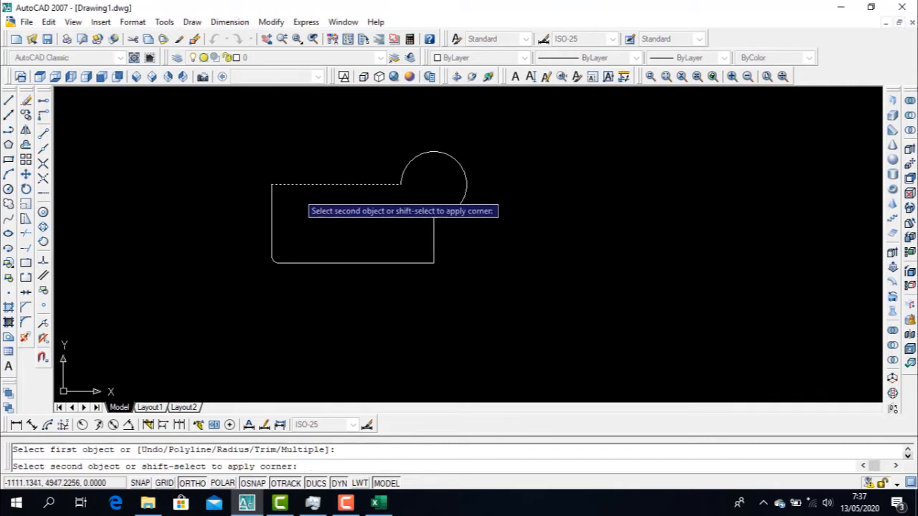
{"action": "left_click", "coordinate": [273, 209]}
{"action": "key", "text": "Escape"}
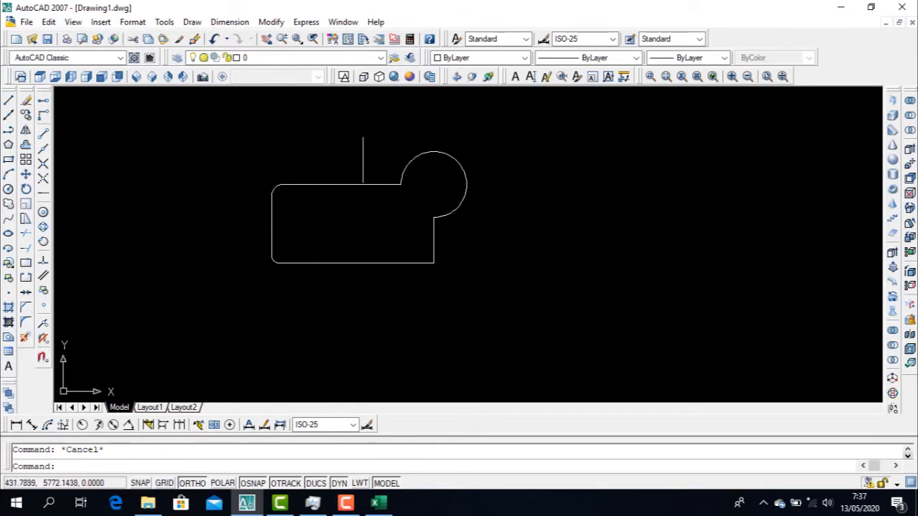
Examine the outline's lines and arcs one by one to check whether they are separate objects
{"action": "middle_click_drag", "start_coordinate": [373, 135], "coordinate": [357, 163]}
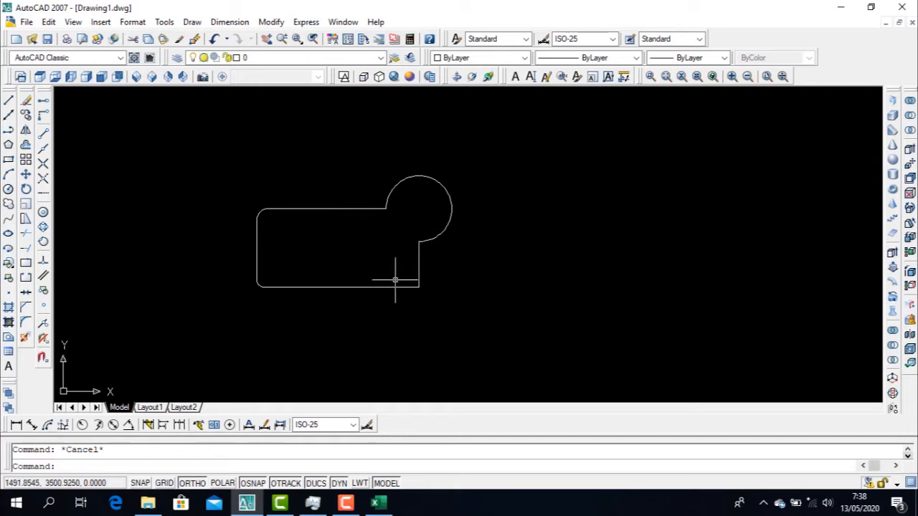
{"action": "left_click", "coordinate": [375, 288]}
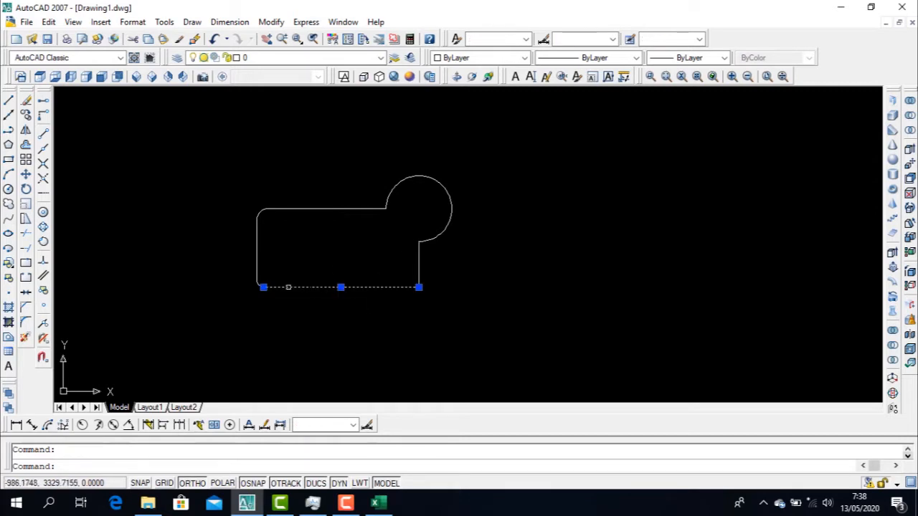
{"action": "scroll", "coordinate": [245, 284], "scroll_direction": "up", "scroll_amount": 3}
{"action": "scroll", "coordinate": [281, 283], "scroll_direction": "down", "scroll_amount": 3}
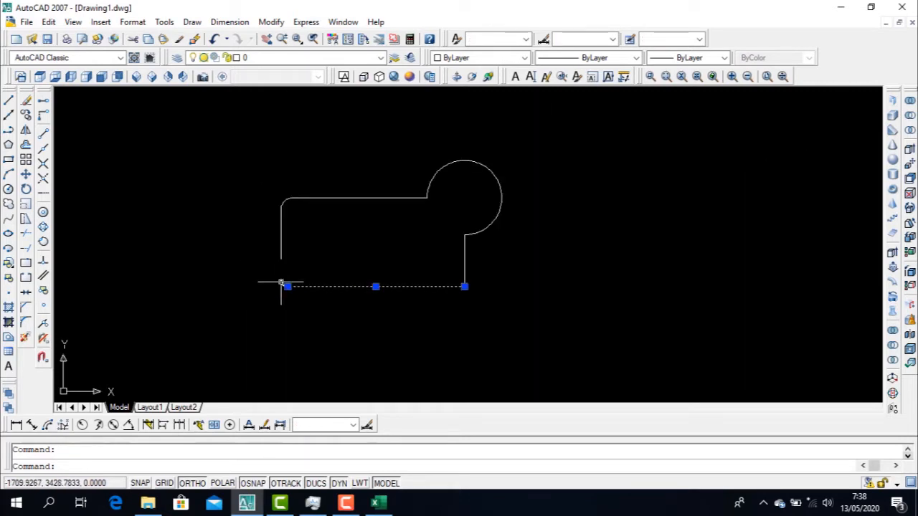
{"action": "key", "text": "Escape"}
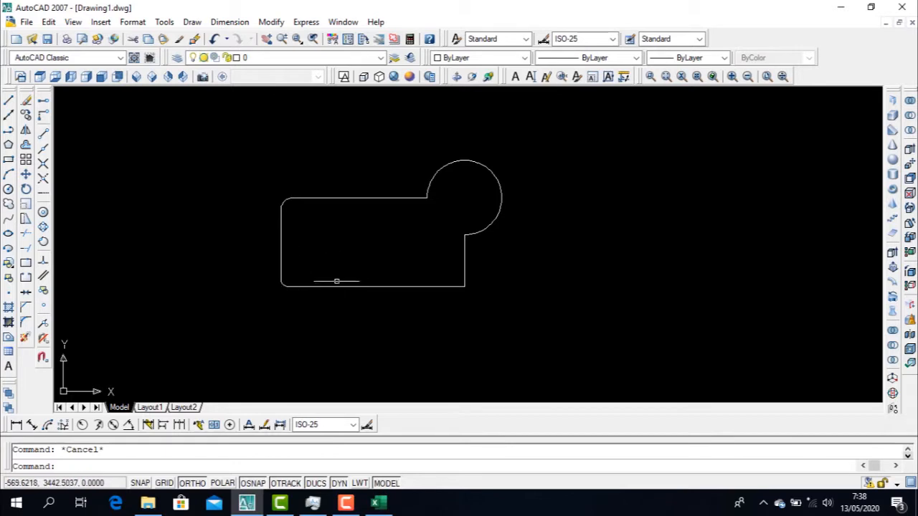
{"action": "left_click", "coordinate": [336, 281]}
{"action": "key", "text": "Escape"}
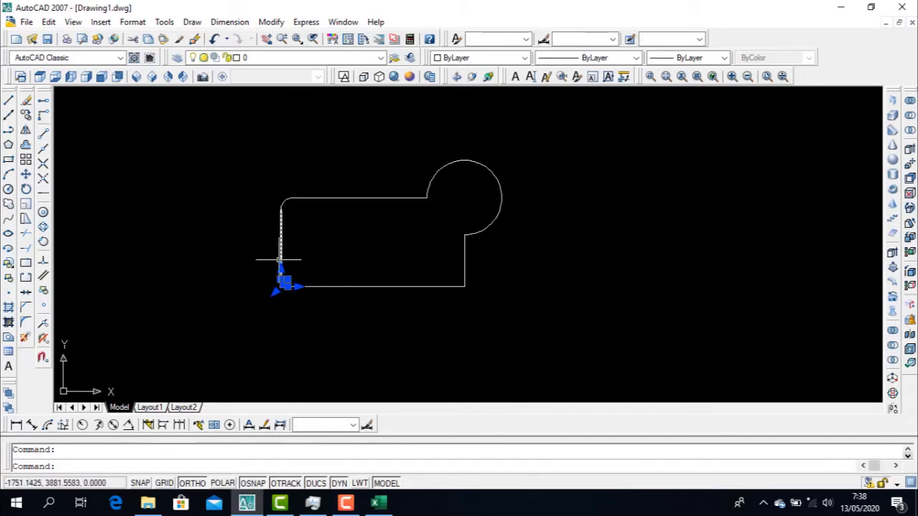
{"action": "key", "text": "Escape"}
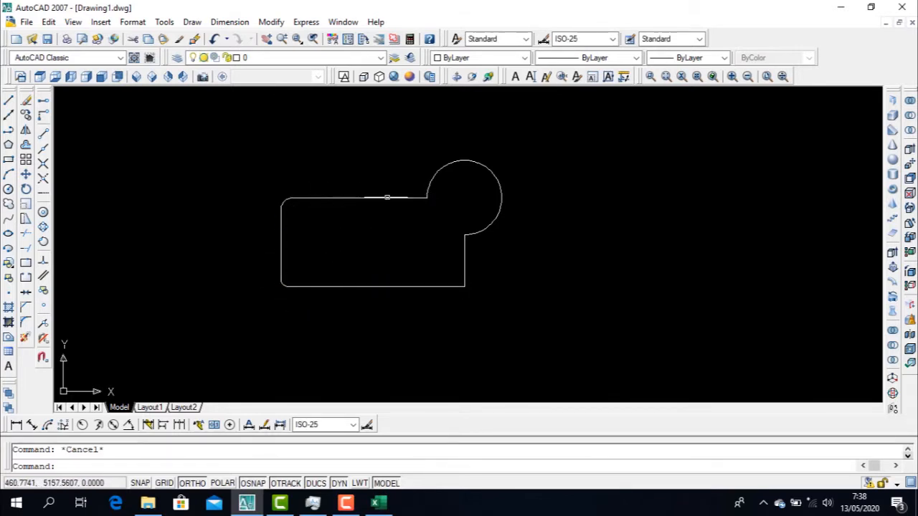
{"action": "left_click", "coordinate": [431, 181]}
{"action": "key", "text": "Escape"}
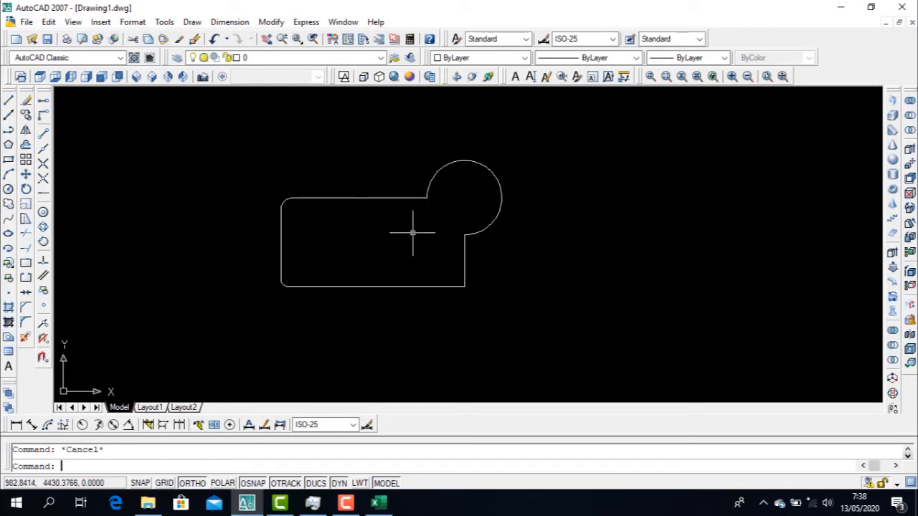
Try to create a polyline boundary from an internal point in the outline's circular part while the outline extends beyond the view
{"action": "scroll", "coordinate": [412, 232], "scroll_direction": "down", "scroll_amount": 1}
{"action": "scroll", "coordinate": [429, 197], "scroll_direction": "up", "scroll_amount": 2}
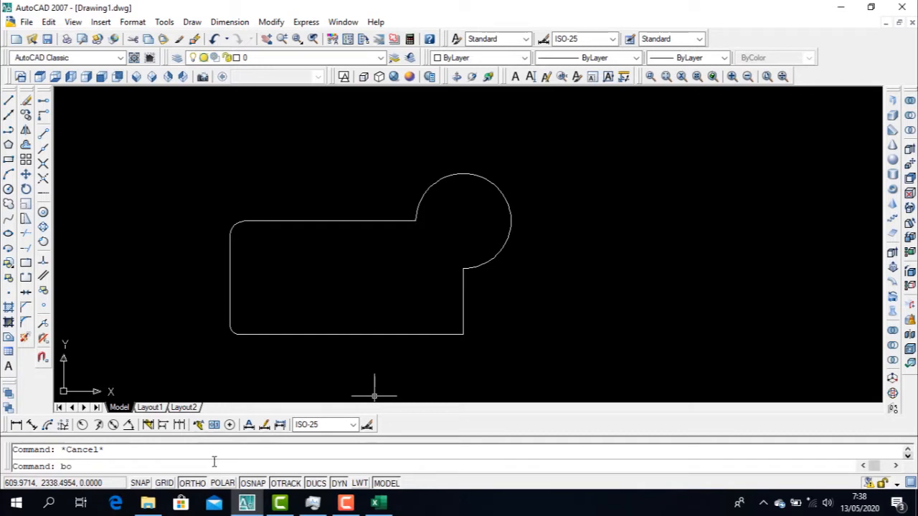
{"action": "key", "text": "Return"}
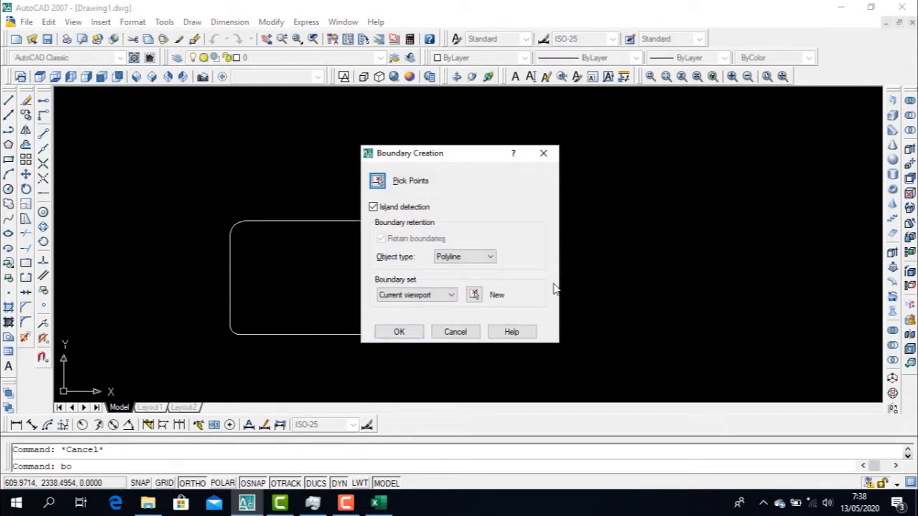
{"action": "left_click", "coordinate": [378, 180]}
{"action": "scroll", "coordinate": [341, 262], "scroll_direction": "up", "scroll_amount": 3}
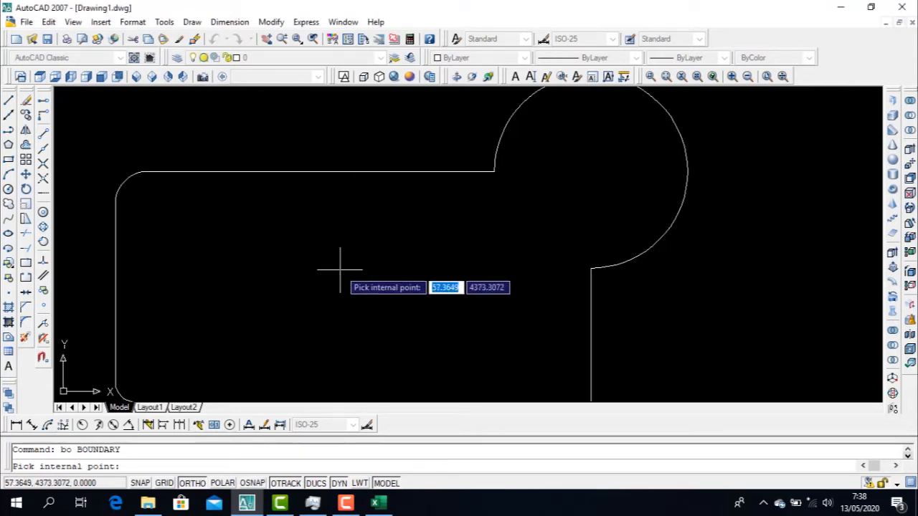
{"action": "scroll", "coordinate": [338, 266], "scroll_direction": "down", "scroll_amount": 4}
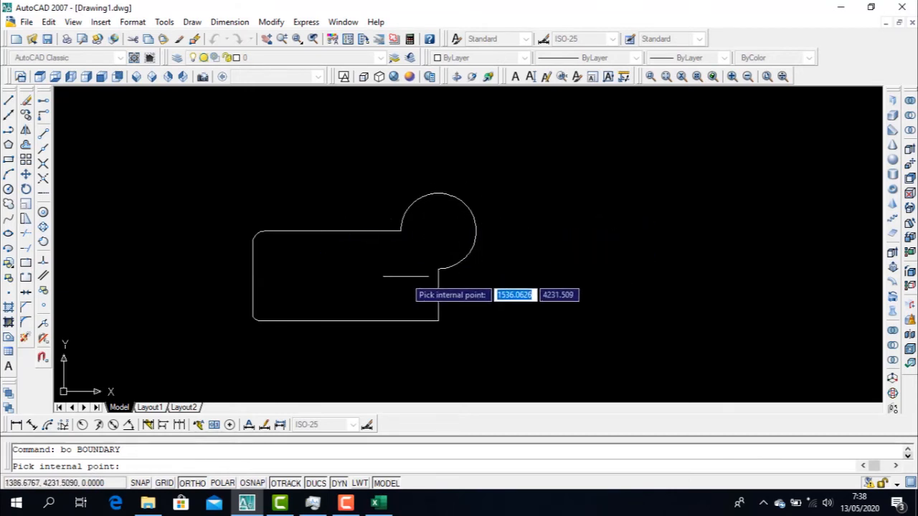
{"action": "middle_click_drag", "start_coordinate": [326, 278], "coordinate": [406, 271]}
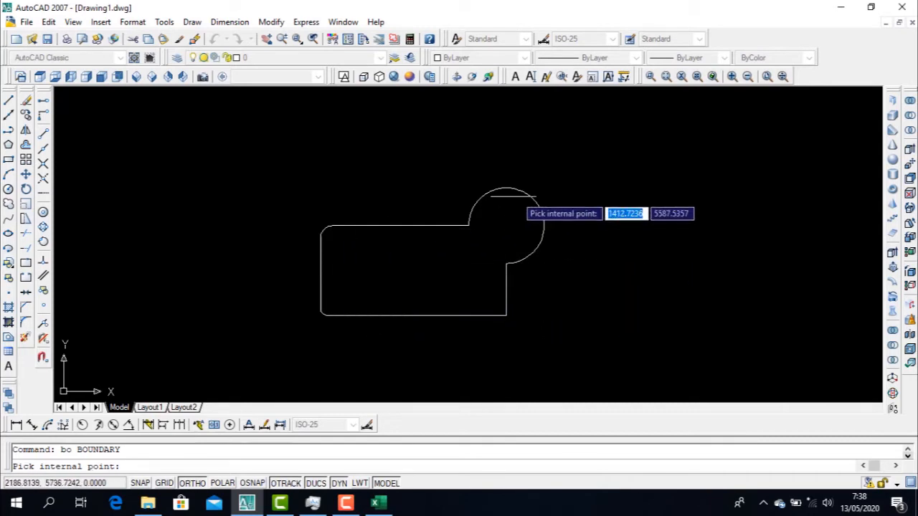
{"action": "scroll", "coordinate": [495, 229], "scroll_direction": "up", "scroll_amount": 4}
{"action": "scroll", "coordinate": [495, 230], "scroll_direction": "down", "scroll_amount": 5}
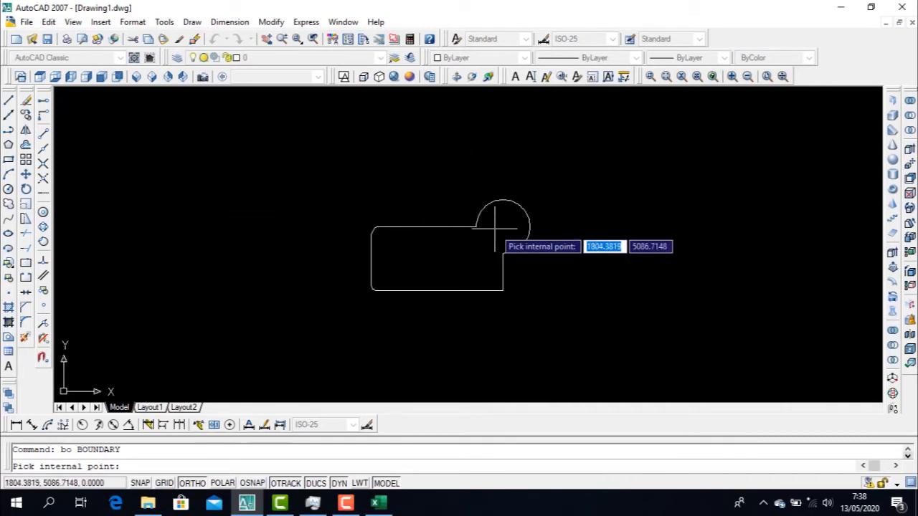
{"action": "scroll", "coordinate": [486, 239], "scroll_direction": "up", "scroll_amount": 7}
{"action": "scroll", "coordinate": [486, 236], "scroll_direction": "down", "scroll_amount": 3}
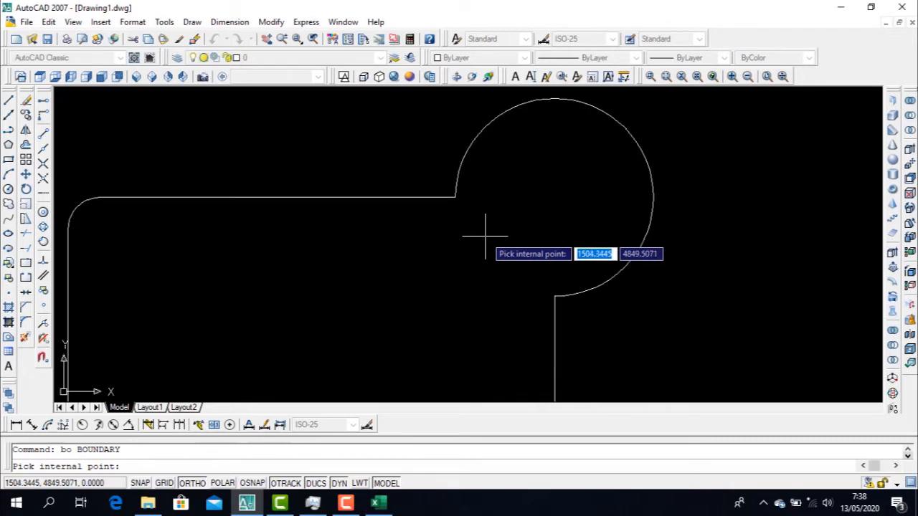
{"action": "scroll", "coordinate": [486, 238], "scroll_direction": "up", "scroll_amount": 2}
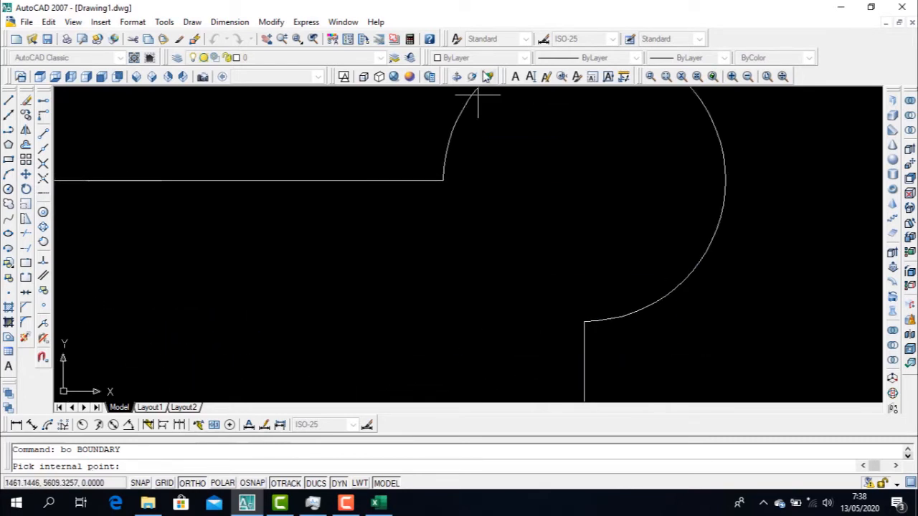
{"action": "left_click", "coordinate": [587, 134]}
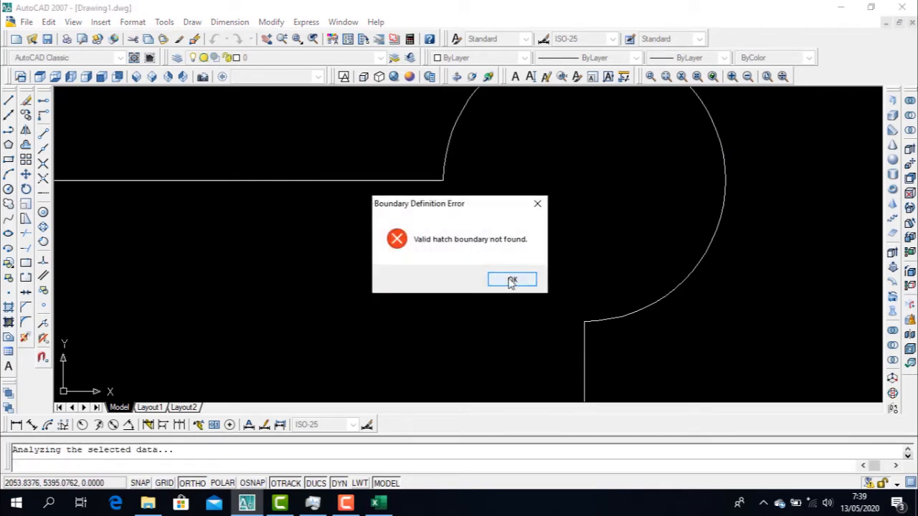
{"action": "left_click", "coordinate": [514, 279]}
Try another internal point for the boundary, in the outline's rectangular part, and leave the command
{"action": "scroll", "coordinate": [508, 279], "scroll_direction": "down", "scroll_amount": 3}
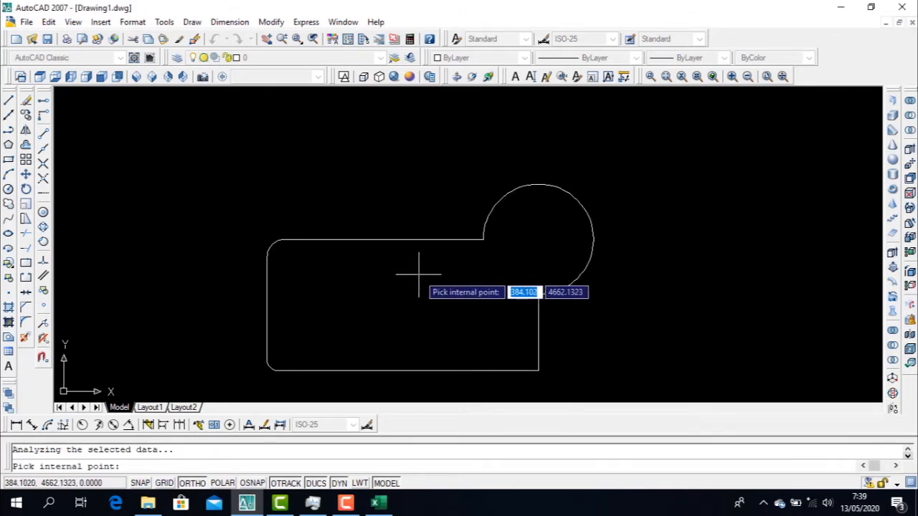
{"action": "middle_click_drag", "start_coordinate": [422, 268], "coordinate": [423, 225]}
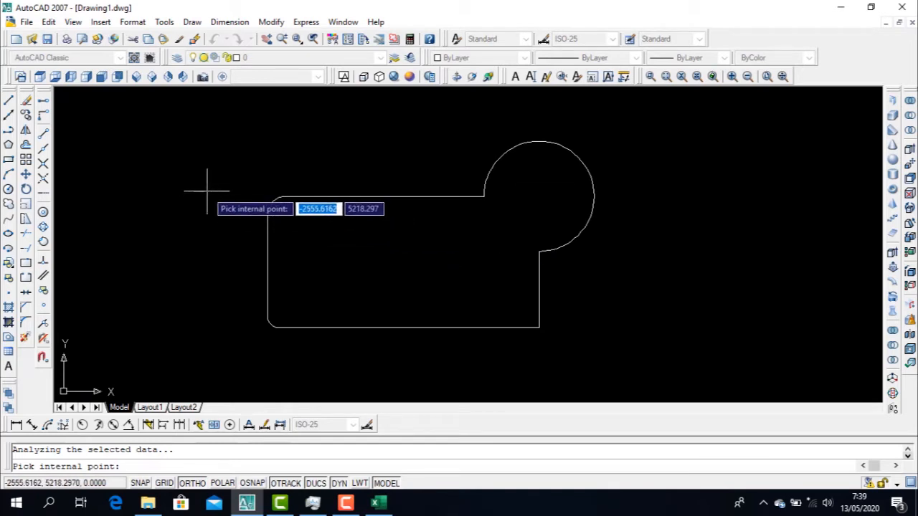
{"action": "left_click", "coordinate": [418, 256]}
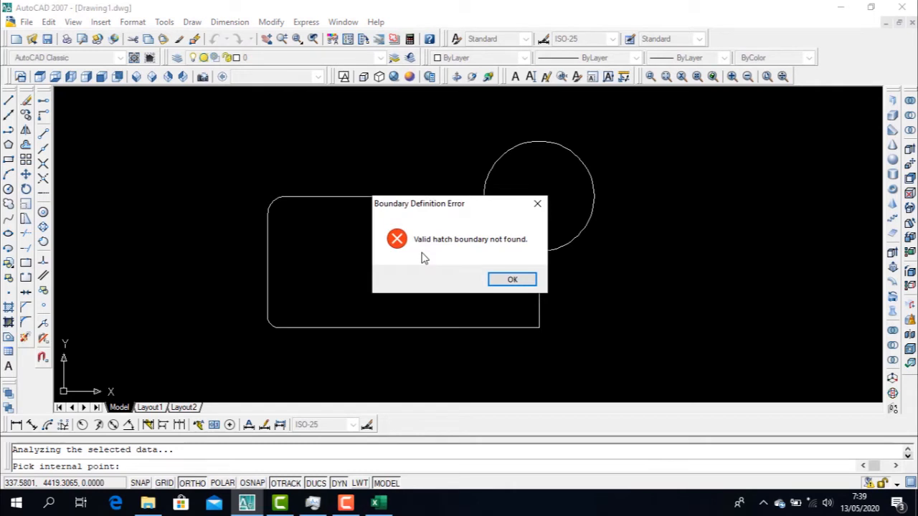
{"action": "key", "text": "Return"}
{"action": "key", "text": "Escape"}
Create a polyline boundary from an internal point in the rectangular part, and undo it
{"action": "type", "text": "bo"}
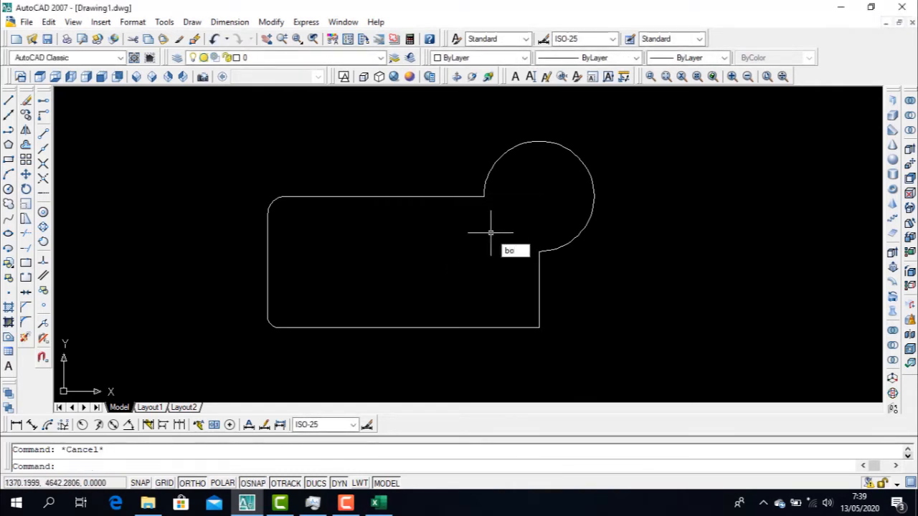
{"action": "key", "text": "Return"}
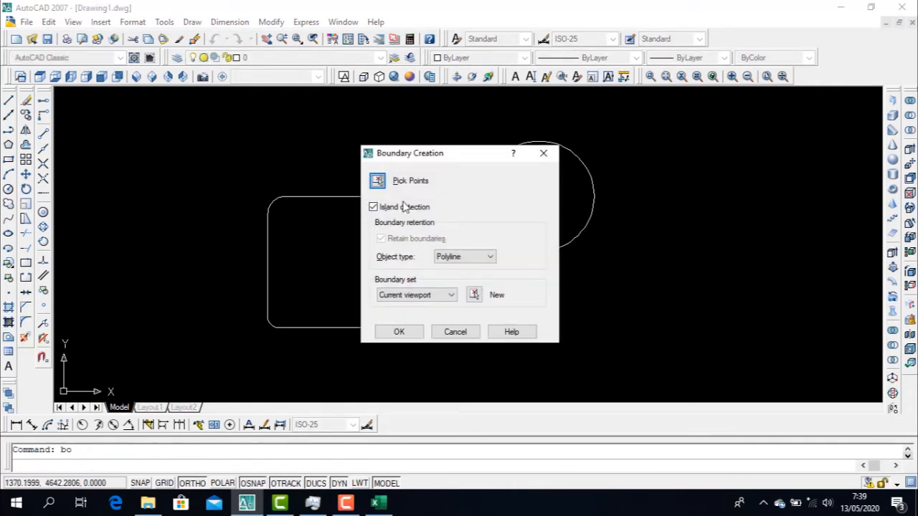
{"action": "left_click", "coordinate": [378, 181]}
{"action": "left_click", "coordinate": [392, 247]}
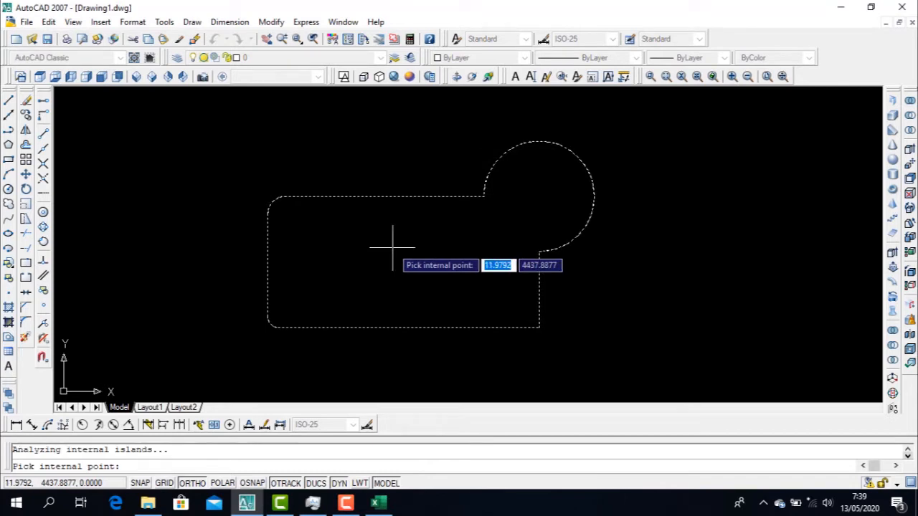
{"action": "key", "text": "Return"}
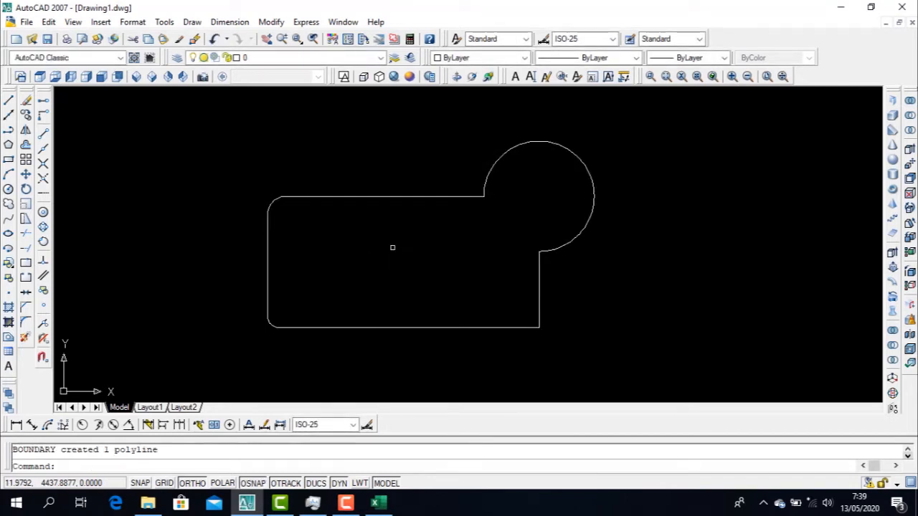
{"action": "key", "text": "ctrl+z"}
Create a polyline boundary from an internal point near where the rectangular and circular parts of the outline meet
{"action": "type", "text": "bo"}
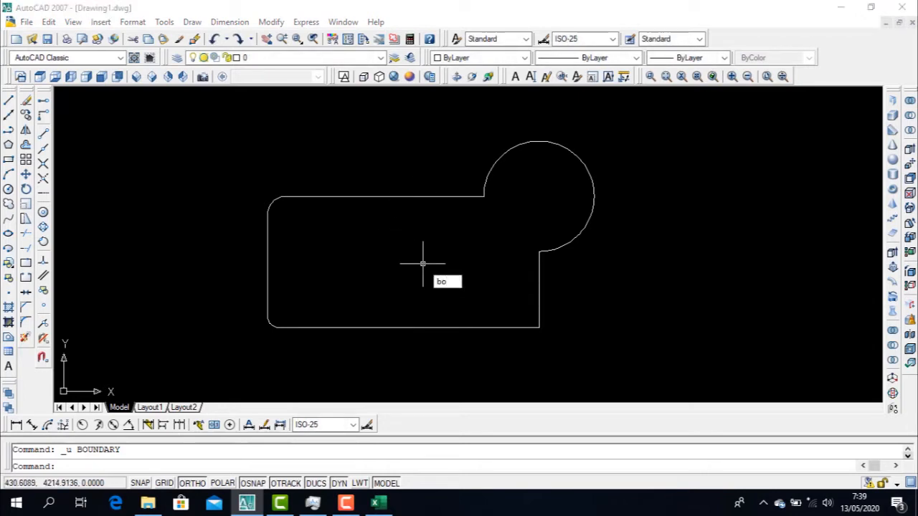
{"action": "key", "text": "Return"}
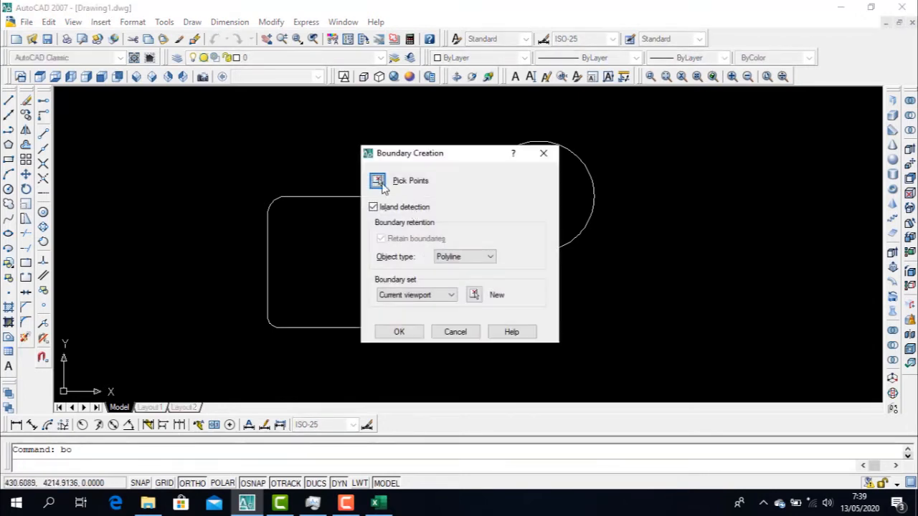
{"action": "left_click", "coordinate": [379, 180]}
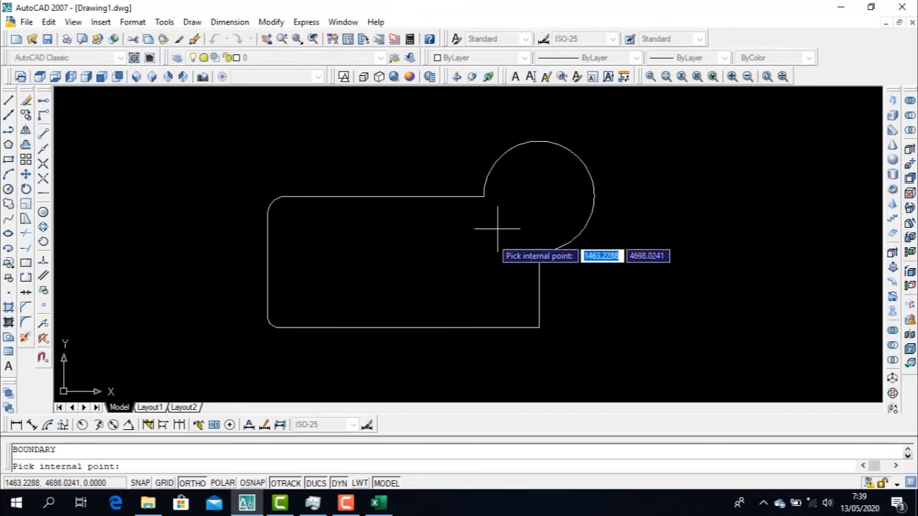
{"action": "left_click", "coordinate": [492, 228]}
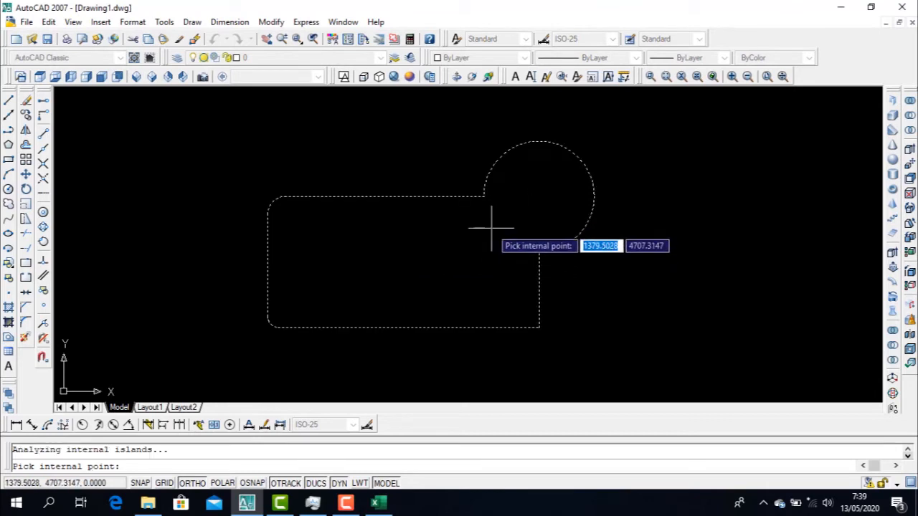
{"action": "key", "text": "Return"}
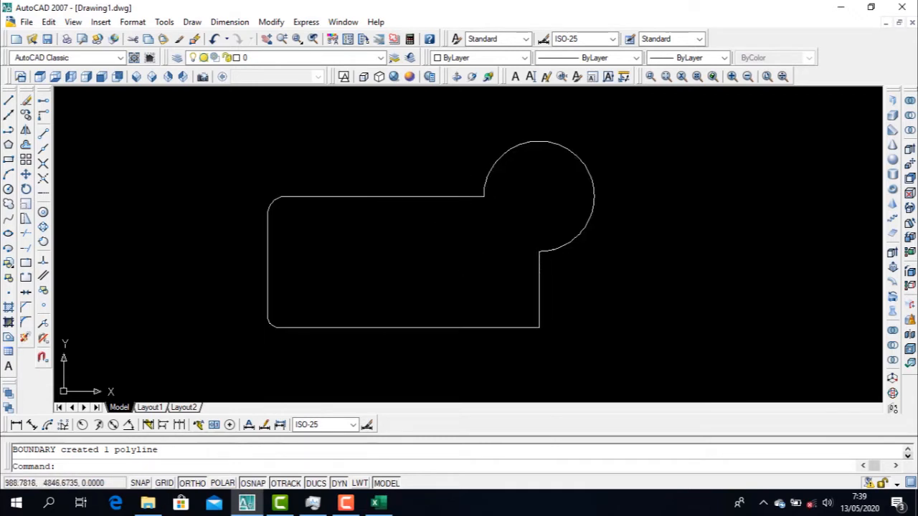
Move the new boundary polyline about 5360 units in the positive X direction, using the circular part's centre as base point
{"action": "left_click", "coordinate": [466, 197]}
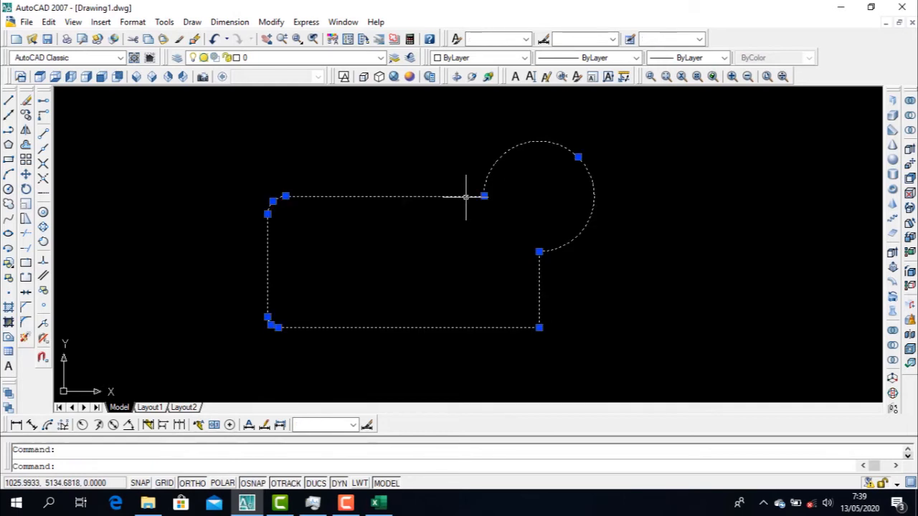
{"action": "type", "text": "m"}
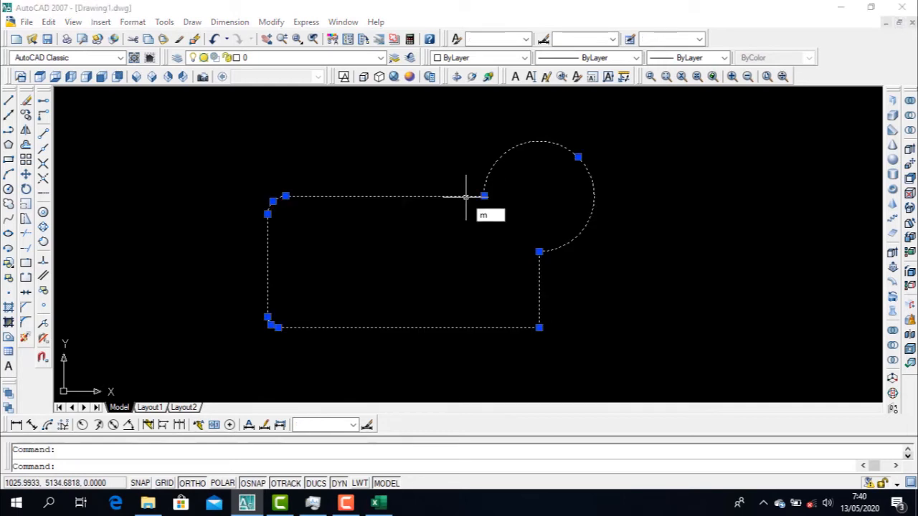
{"action": "key", "text": "Return"}
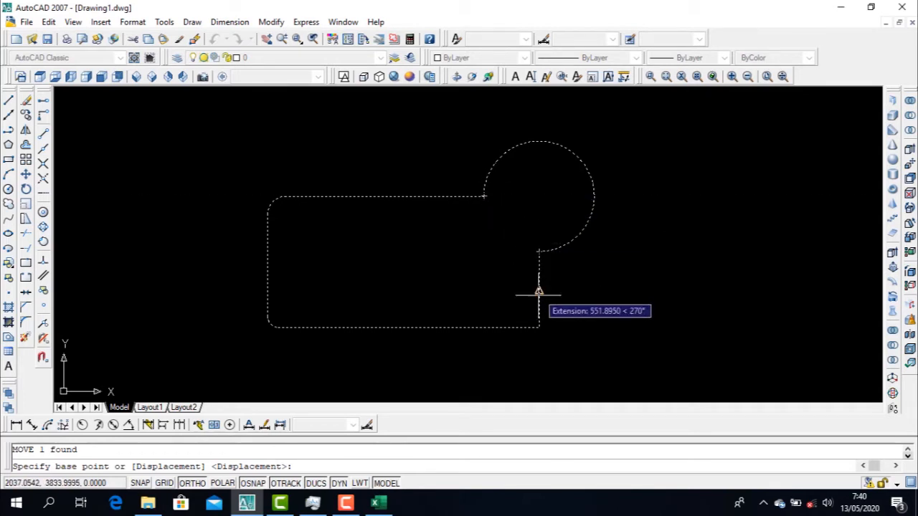
{"action": "left_click", "coordinate": [540, 195]}
{"action": "scroll", "coordinate": [540, 195], "scroll_direction": "down", "scroll_amount": 3}
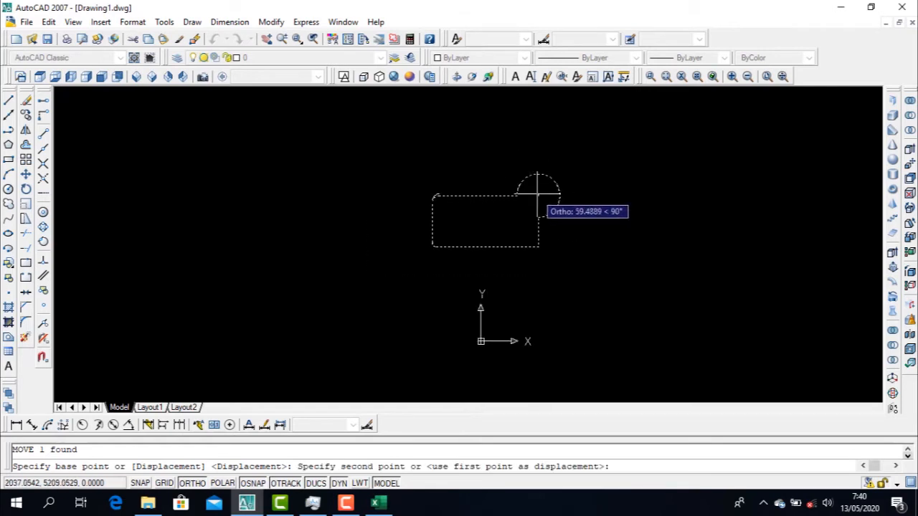
{"action": "left_click", "coordinate": [690, 191]}
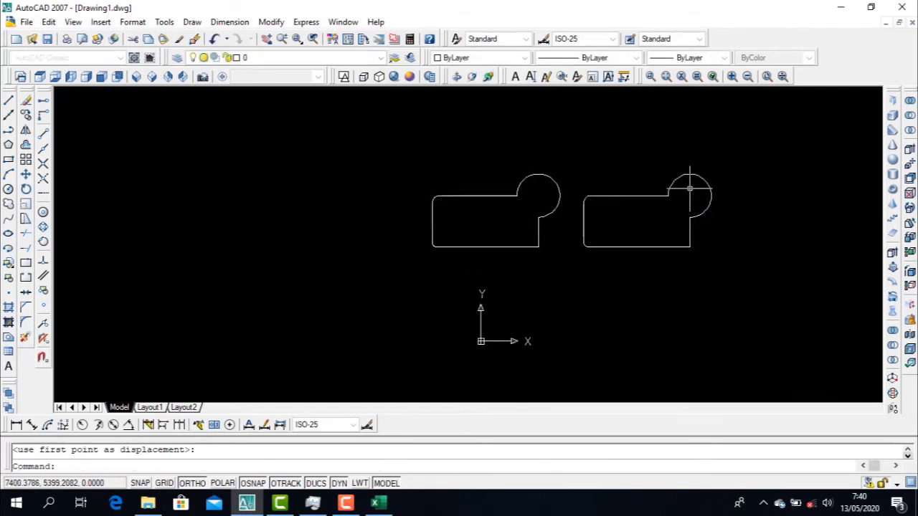
{"action": "key", "text": "Escape"}
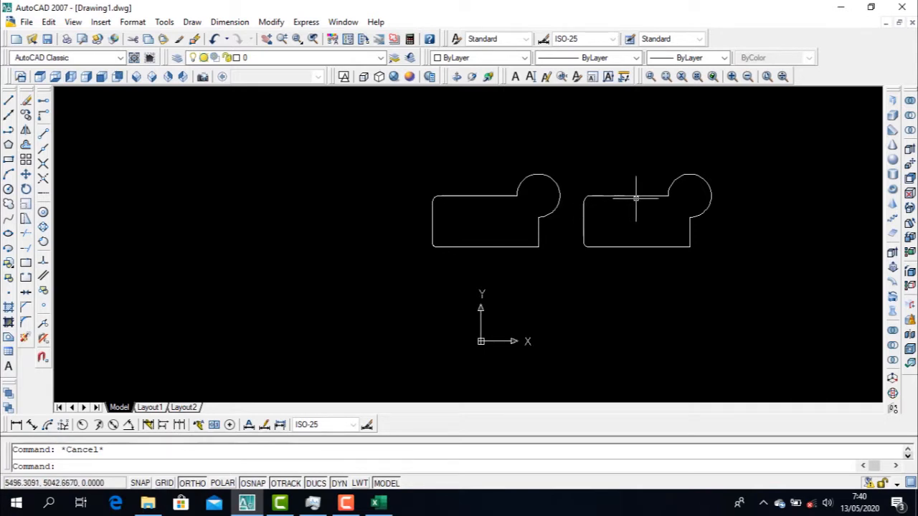
Change the colour of the moved boundary polyline to Red and clear the selection
{"action": "scroll", "coordinate": [636, 198], "scroll_direction": "down", "scroll_amount": 2}
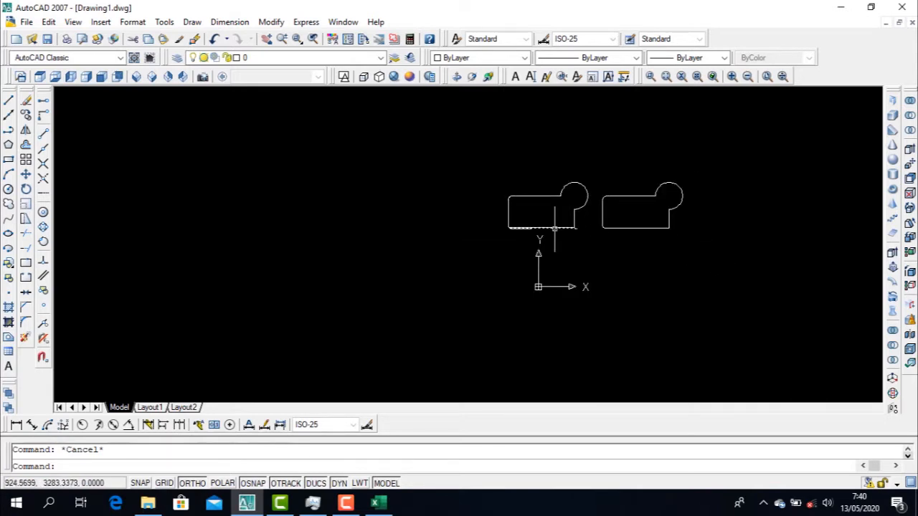
{"action": "left_click", "coordinate": [717, 247]}
{"action": "left_click", "coordinate": [595, 163]}
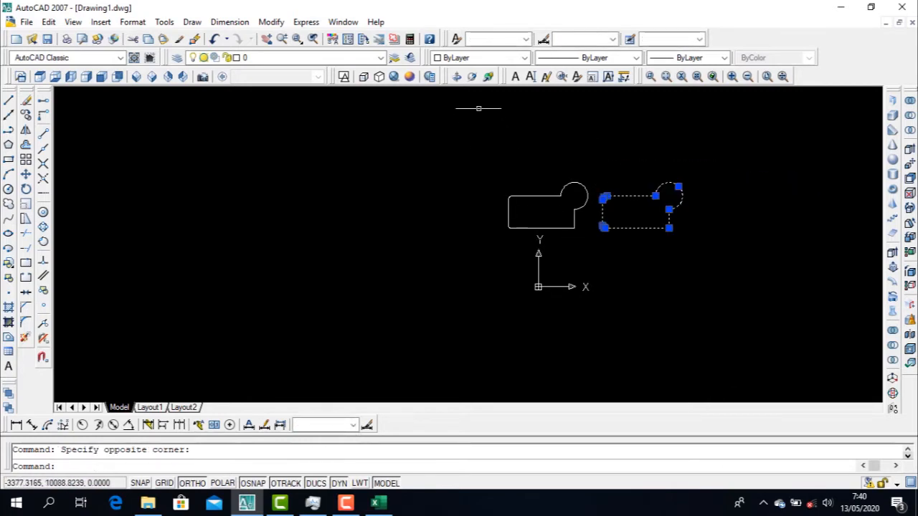
{"action": "left_click", "coordinate": [488, 58]}
{"action": "left_click", "coordinate": [474, 90]}
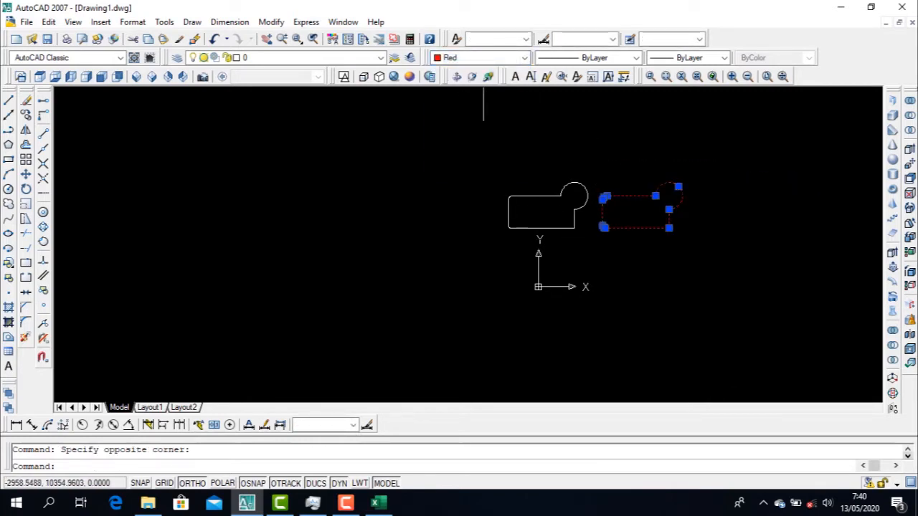
{"action": "key", "text": "Escape"}
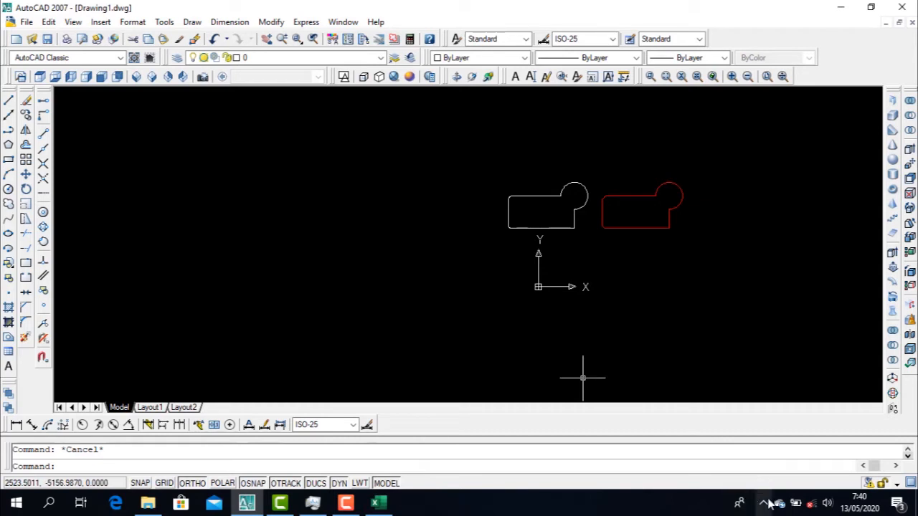
{"action": "left_click", "coordinate": [346, 504]}
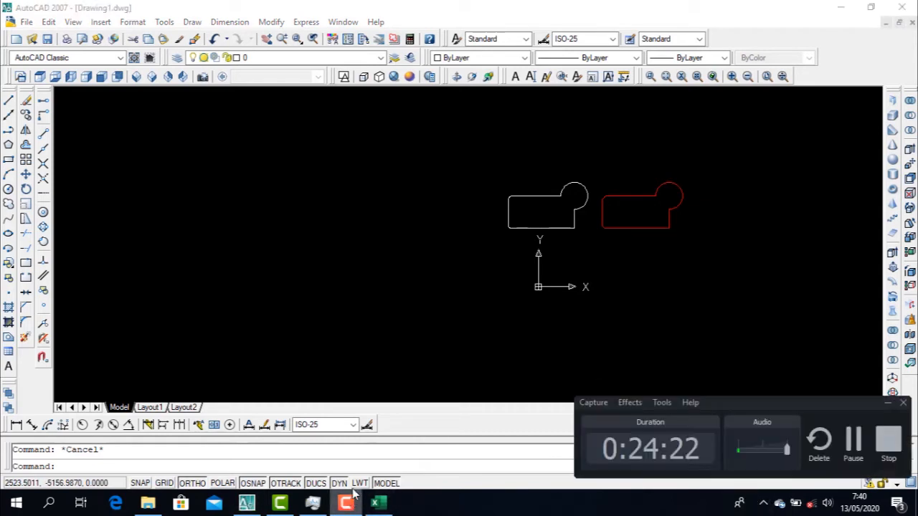
{"action": "left_click", "coordinate": [851, 441]}
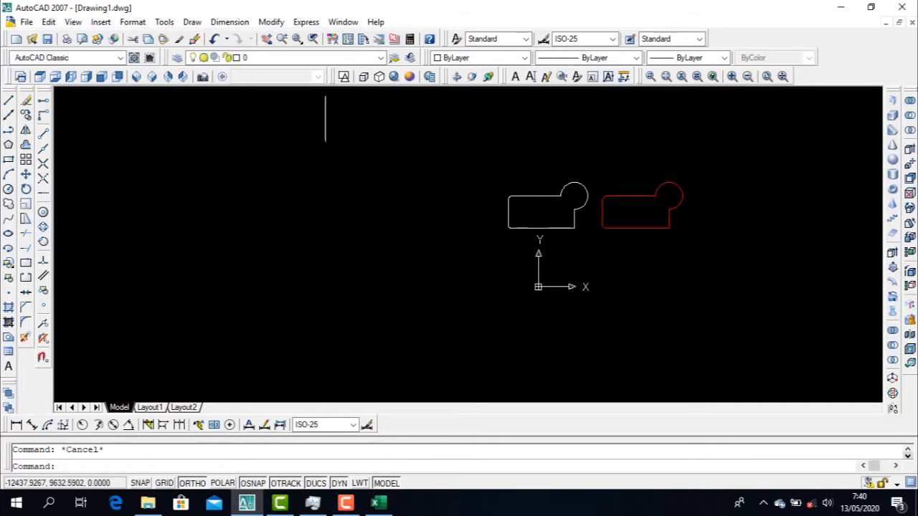
Switch the drawing to the SE Isometric view with both outlines in sight
{"action": "left_click", "coordinate": [152, 77]}
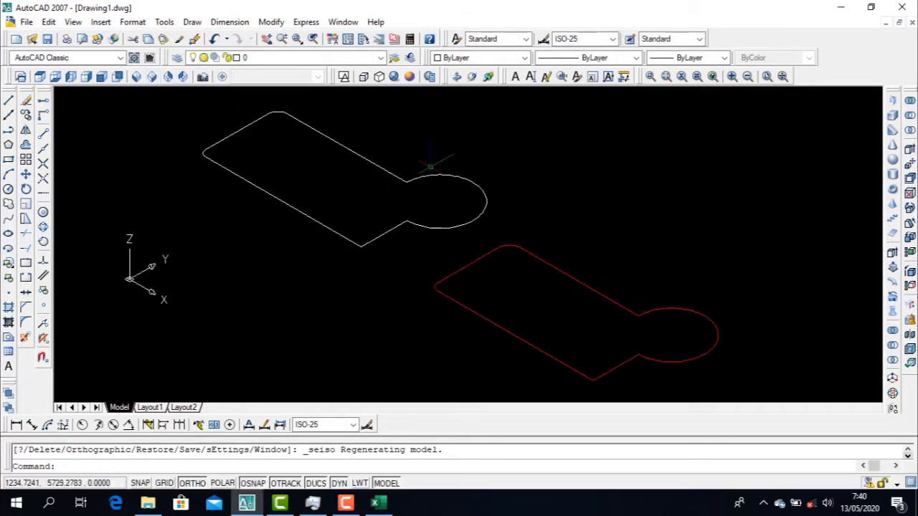
{"action": "scroll", "coordinate": [478, 296], "scroll_direction": "down", "scroll_amount": 3}
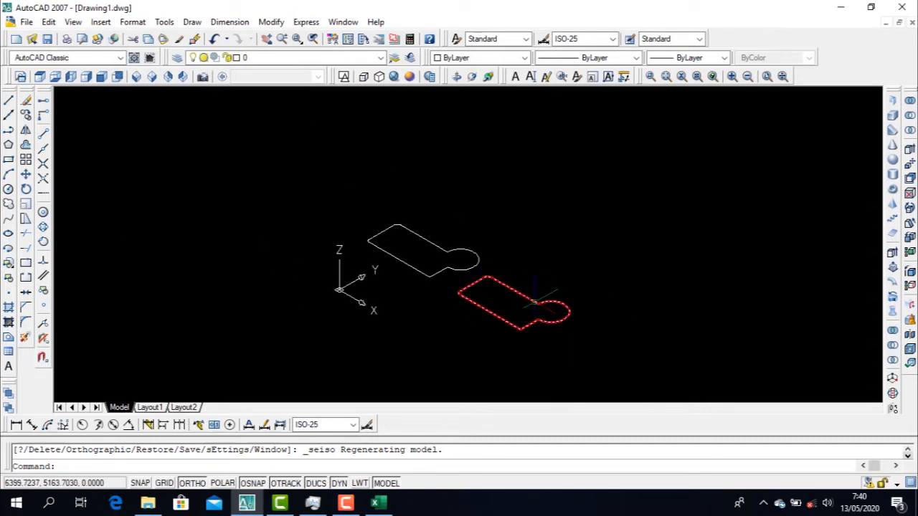
Select the red boundary polyline and the original outline's arc in turn to compare how each outline is built
{"action": "left_click", "coordinate": [521, 294]}
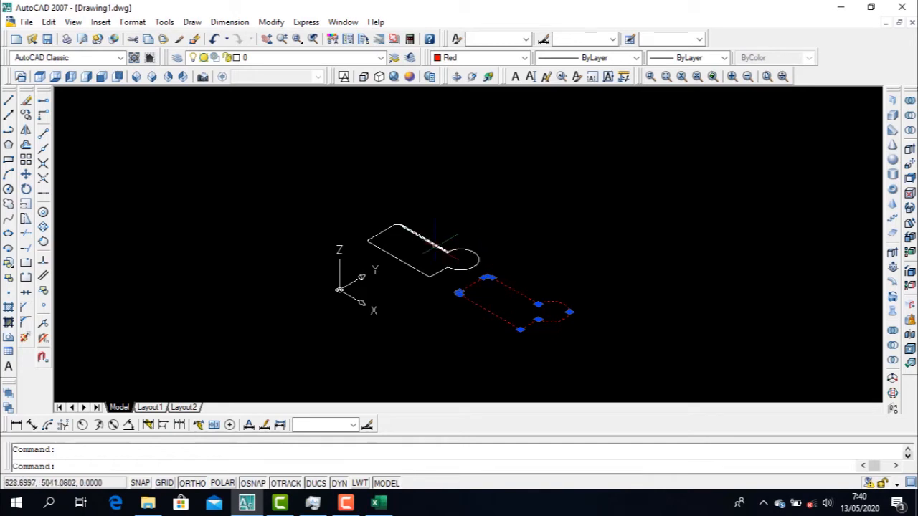
{"action": "key", "text": "Escape"}
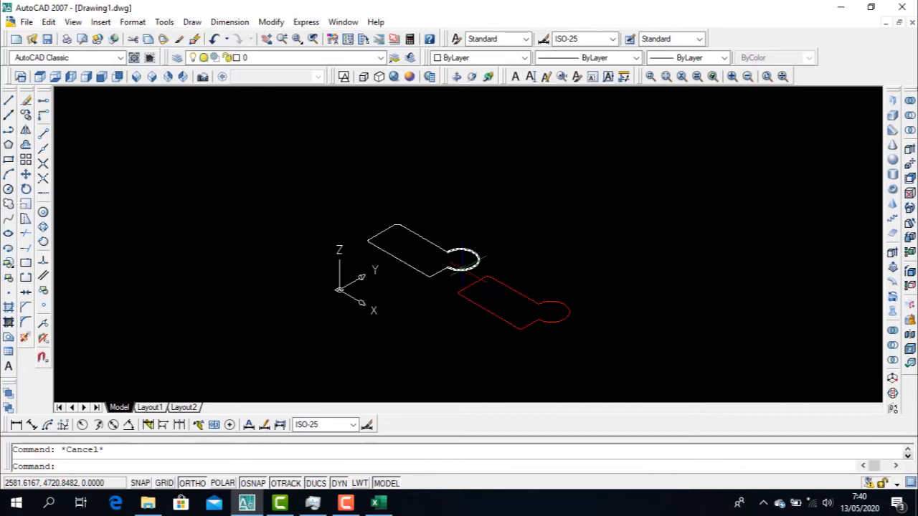
{"action": "left_click", "coordinate": [478, 254]}
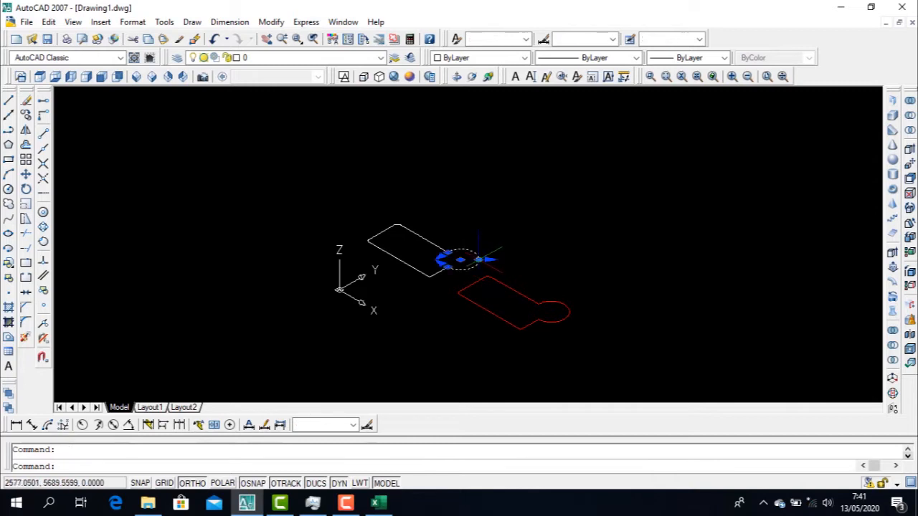
{"action": "scroll", "coordinate": [479, 257], "scroll_direction": "up", "scroll_amount": 5}
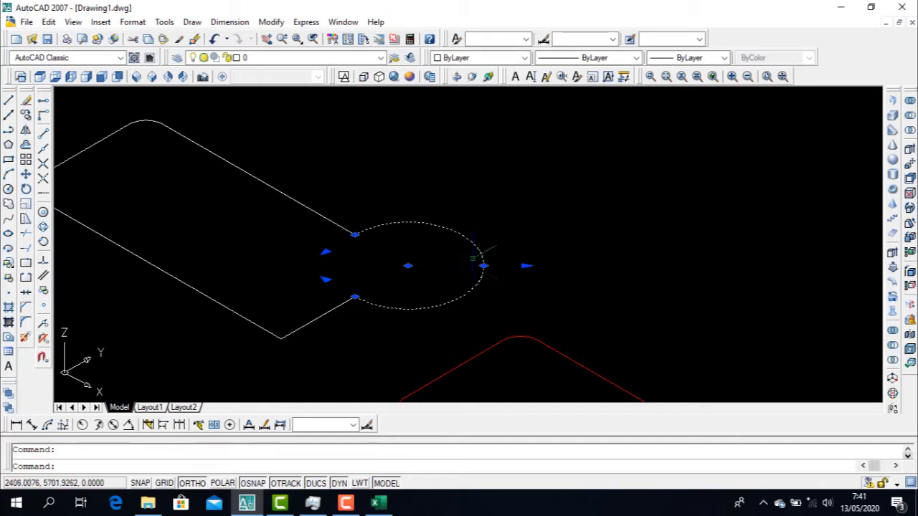
{"action": "scroll", "coordinate": [484, 266], "scroll_direction": "down", "scroll_amount": 3}
{"action": "key", "text": "Escape"}
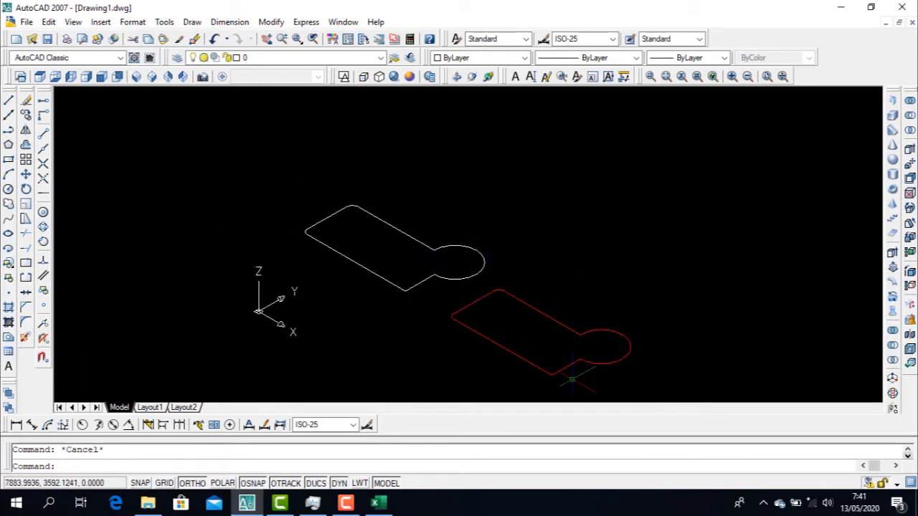
{"action": "scroll", "coordinate": [540, 299], "scroll_direction": "down", "scroll_amount": 2}
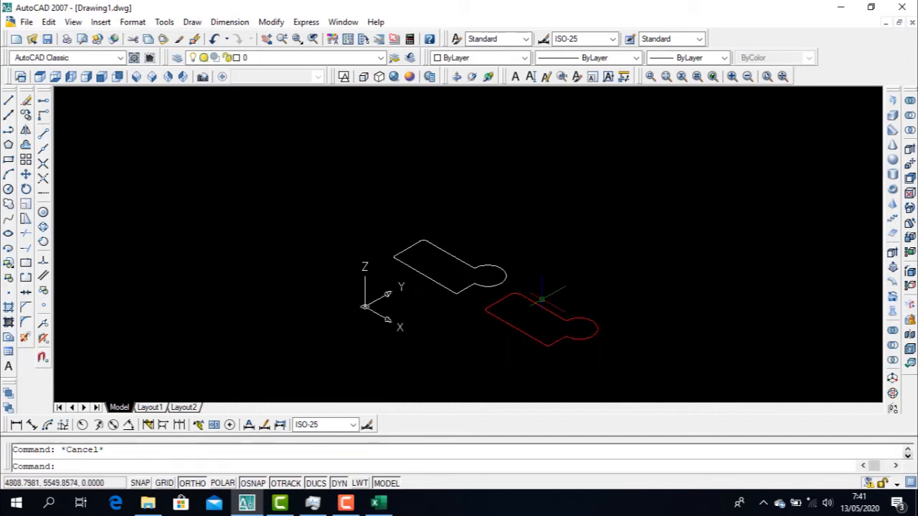
{"action": "left_click", "coordinate": [193, 23]}
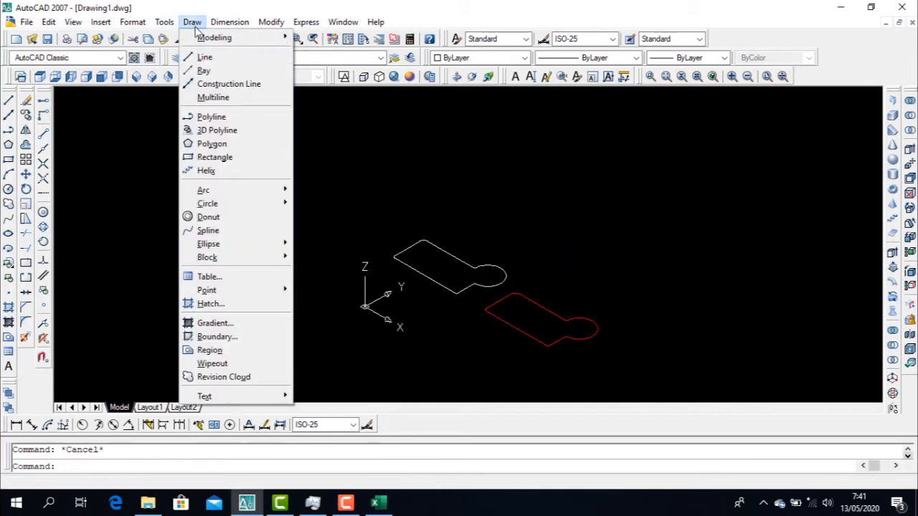
{"action": "mouse_move", "coordinate": [216, 37]}
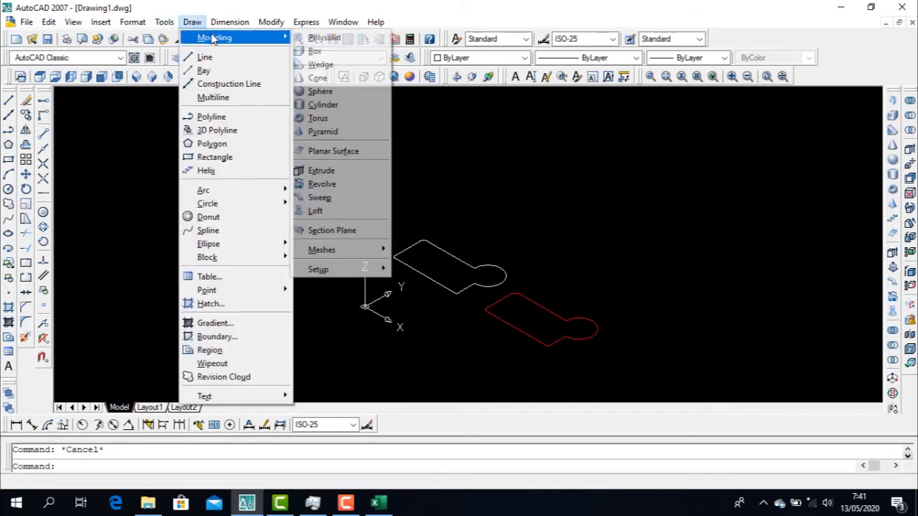
{"action": "left_click", "coordinate": [332, 170]}
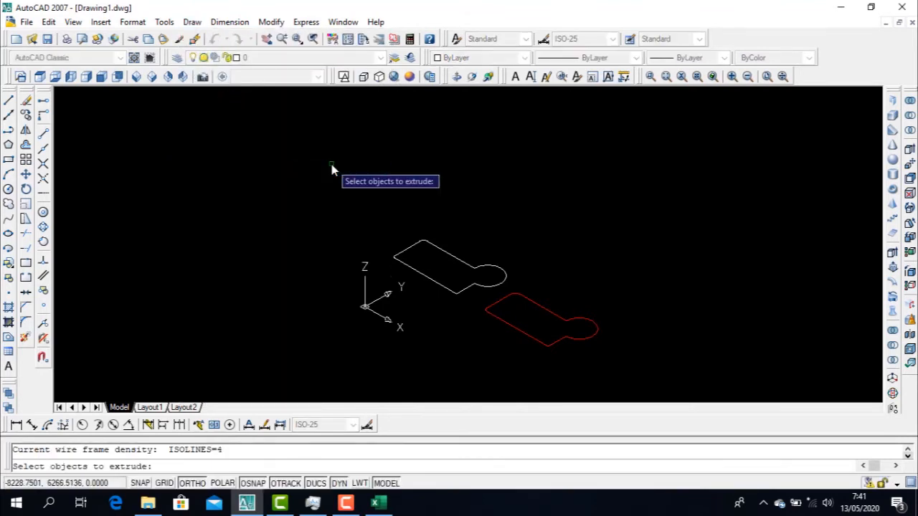
{"action": "key", "text": "Escape"}
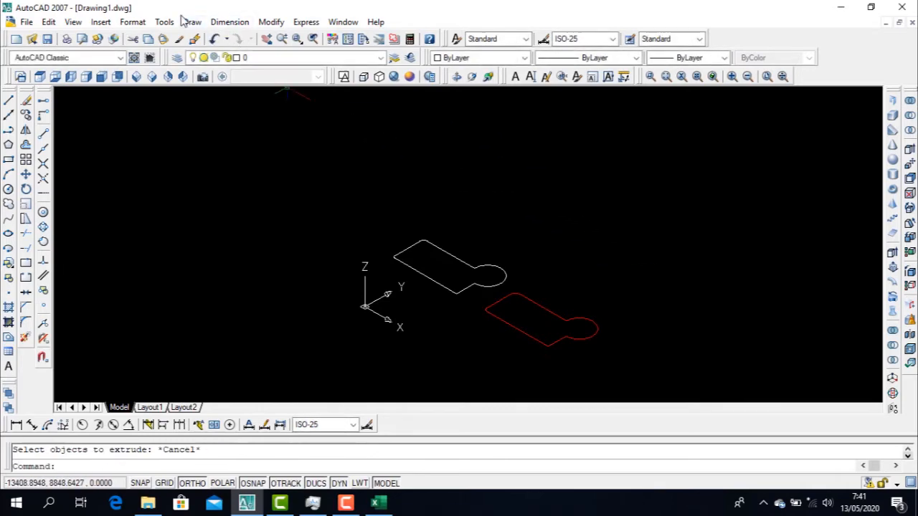
Extrude the red boundary polyline to a height of 1000
{"action": "left_click", "coordinate": [192, 22]}
{"action": "mouse_move", "coordinate": [206, 40]}
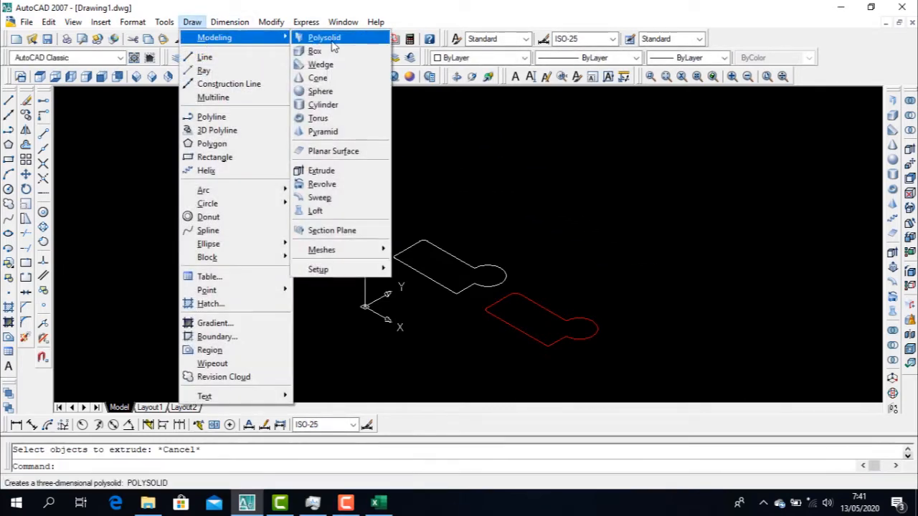
{"action": "left_click", "coordinate": [337, 176]}
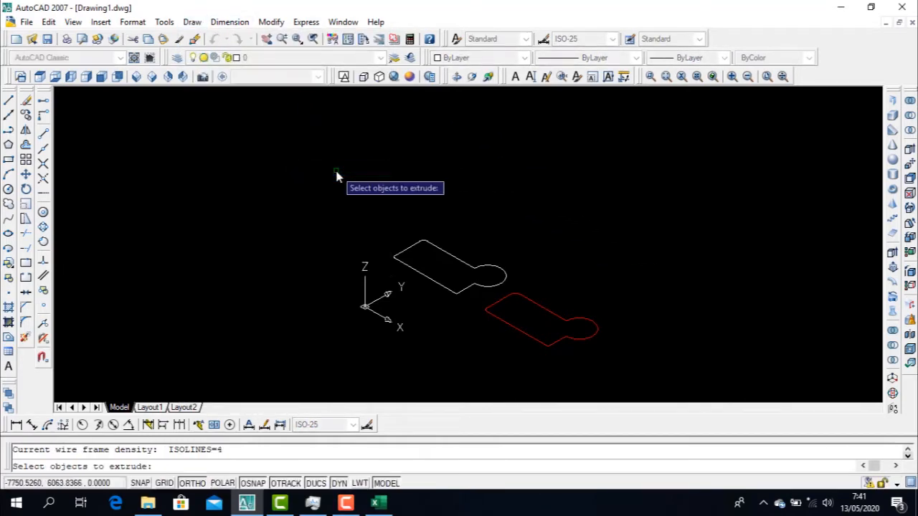
{"action": "scroll", "coordinate": [585, 351], "scroll_direction": "up", "scroll_amount": 4}
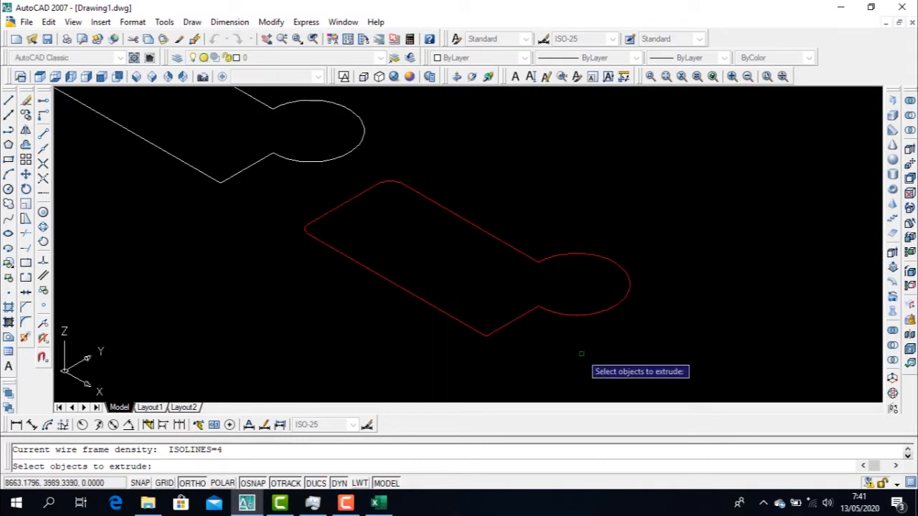
{"action": "scroll", "coordinate": [574, 313], "scroll_direction": "down", "scroll_amount": 2}
{"action": "left_click", "coordinate": [573, 269]}
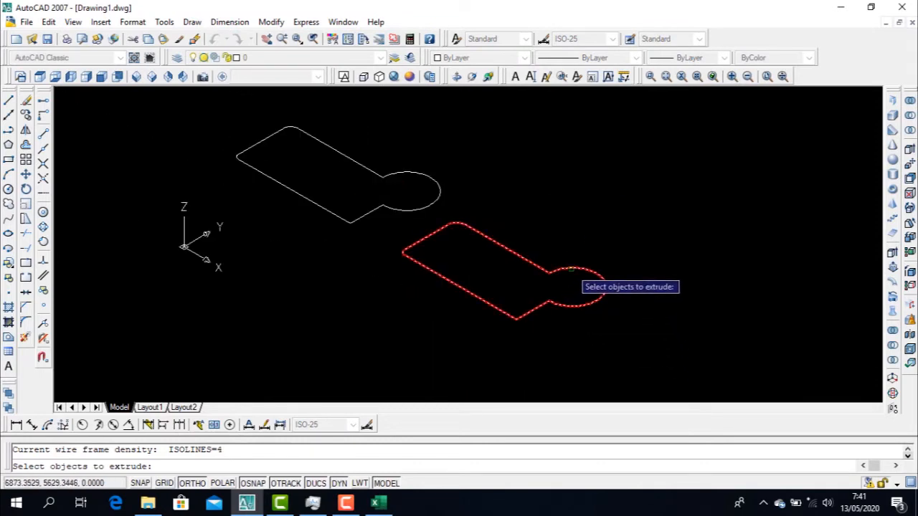
{"action": "key", "text": "Return"}
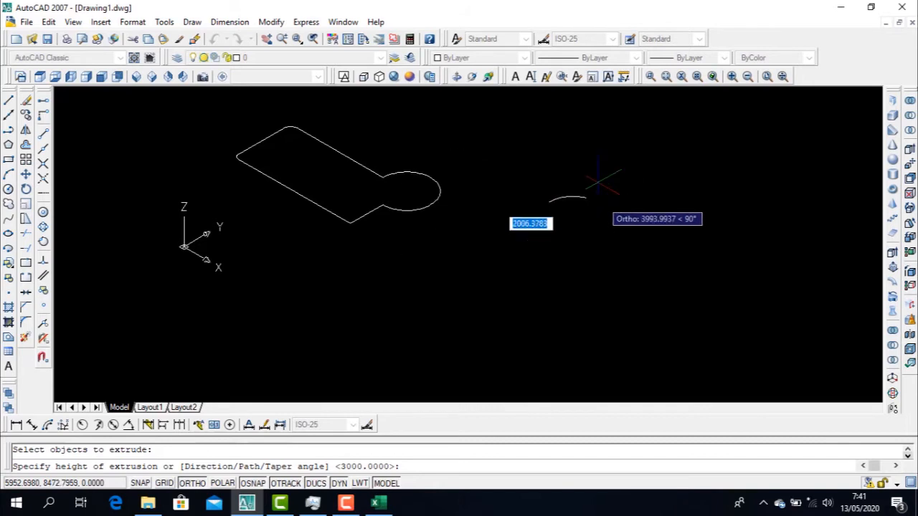
{"action": "type", "text": "1"}
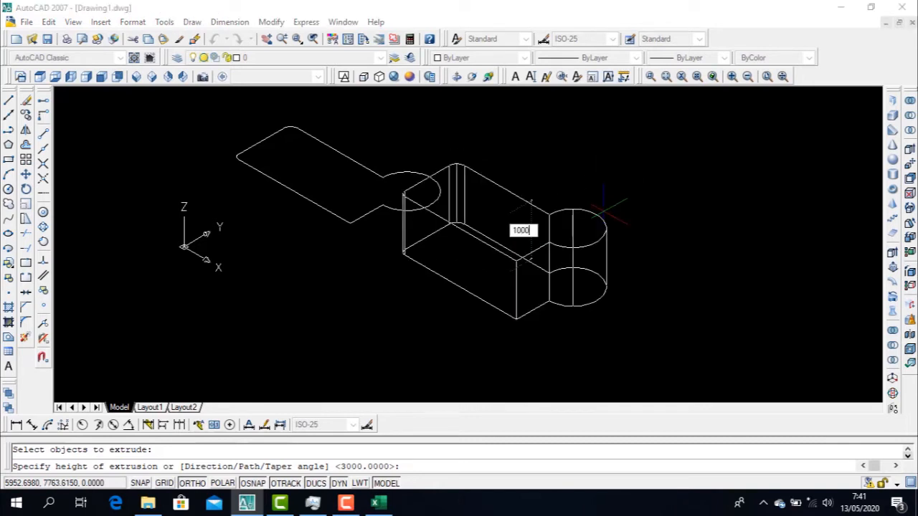
{"action": "type", "text": "000"}
{"action": "key", "text": "Return"}
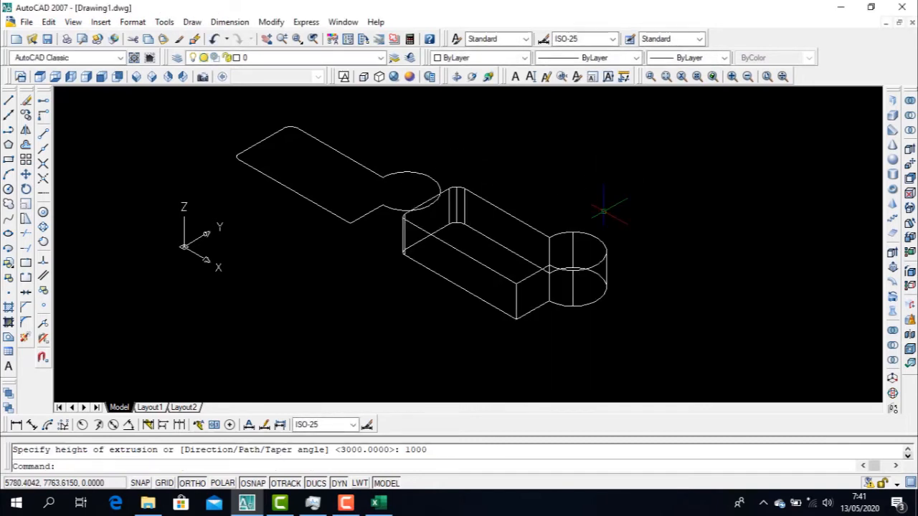
{"action": "key", "text": "Escape"}
Shade the extruded solid with the Conceptual visual style, and undo both the shading and the extrusion
{"action": "left_click", "coordinate": [410, 78]}
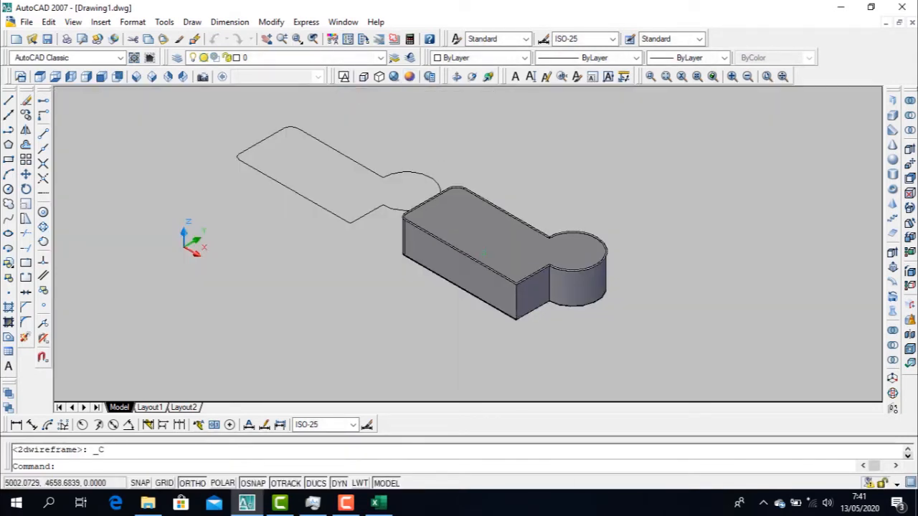
{"action": "key", "text": "ctrl+z"}
{"action": "key", "text": "ctrl+z"}
{"action": "scroll", "coordinate": [542, 229], "scroll_direction": "down", "scroll_amount": 4}
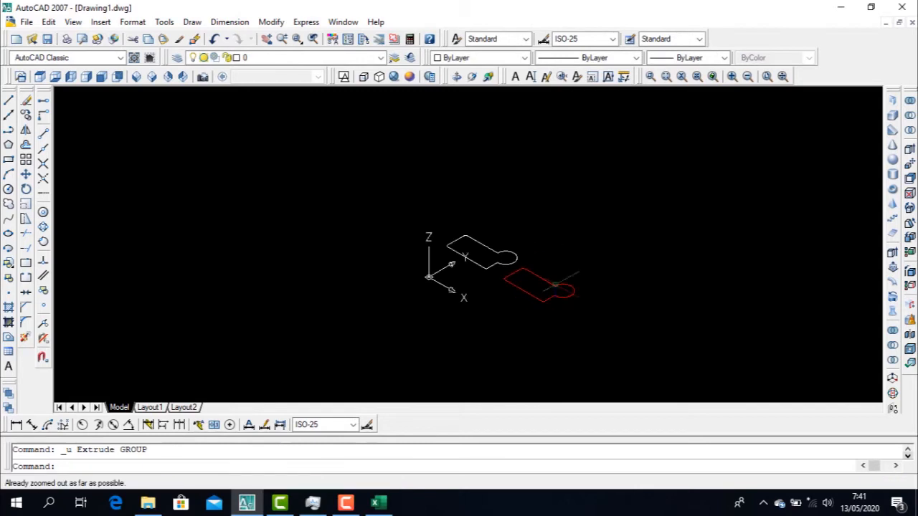
Extrude the red boundary polyline to a height of 1500
{"action": "scroll", "coordinate": [559, 302], "scroll_direction": "up", "scroll_amount": 3}
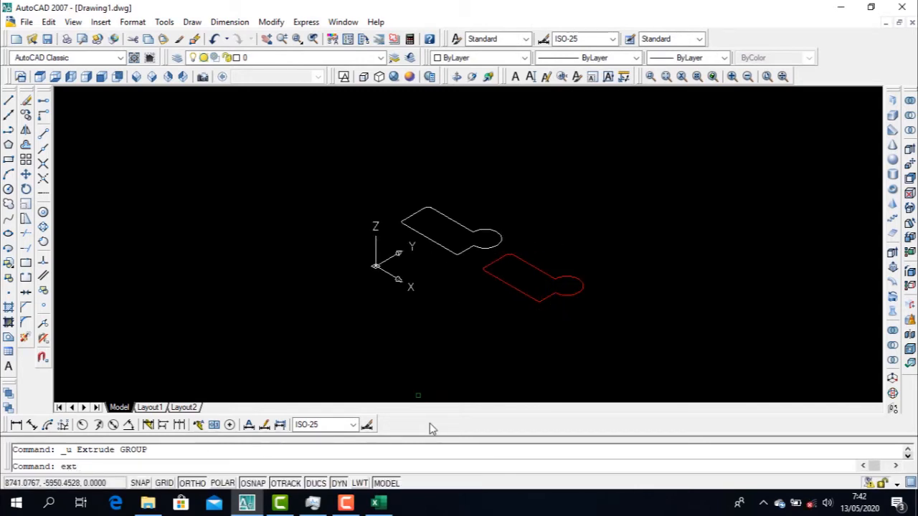
{"action": "key", "text": "Return"}
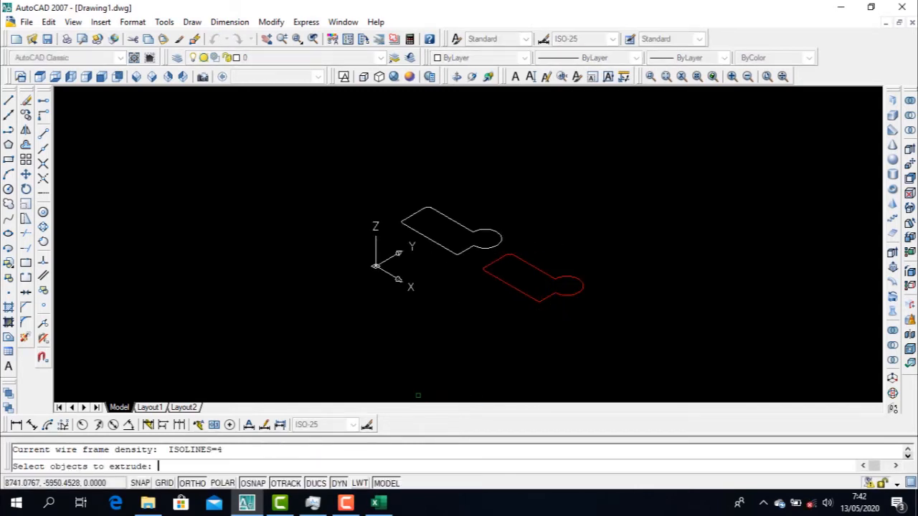
{"action": "left_click", "coordinate": [557, 280]}
{"action": "key", "text": "Return"}
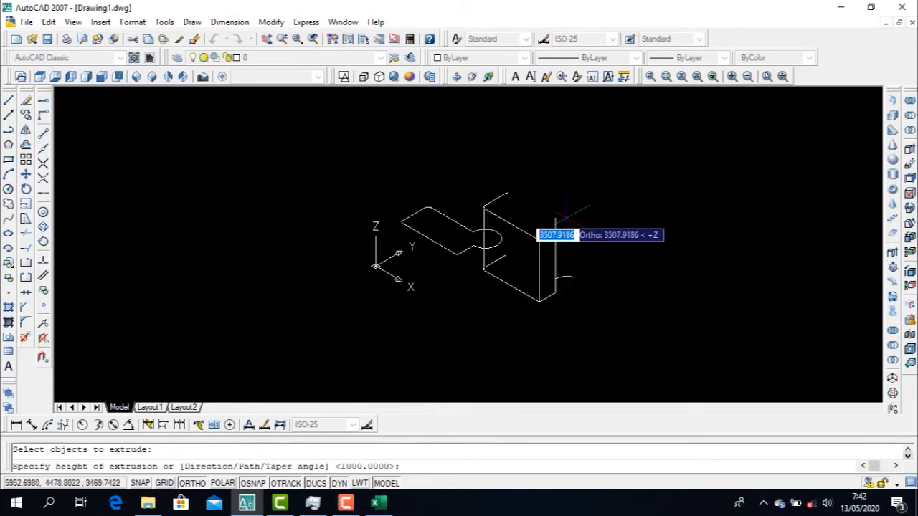
{"action": "type", "text": "1500"}
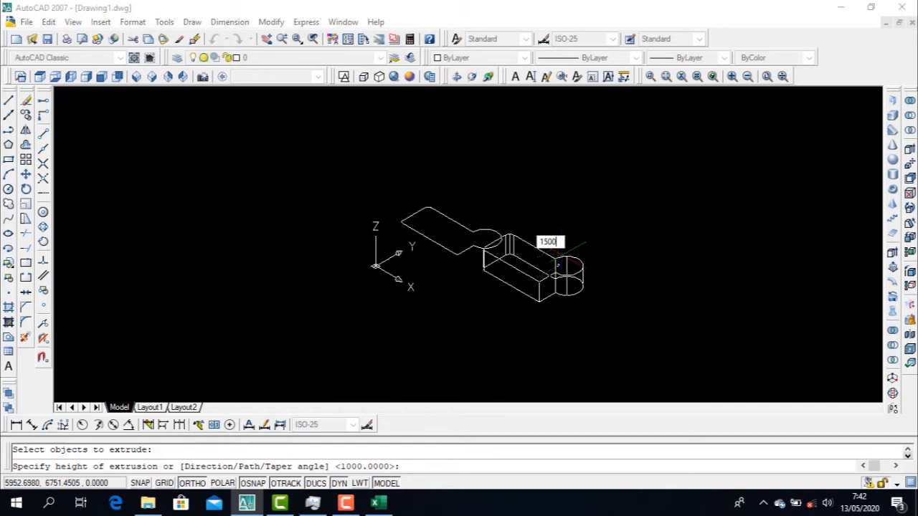
{"action": "key", "text": "Return"}
Display the model in the Conceptual visual style and clear any selection
{"action": "left_click", "coordinate": [409, 77]}
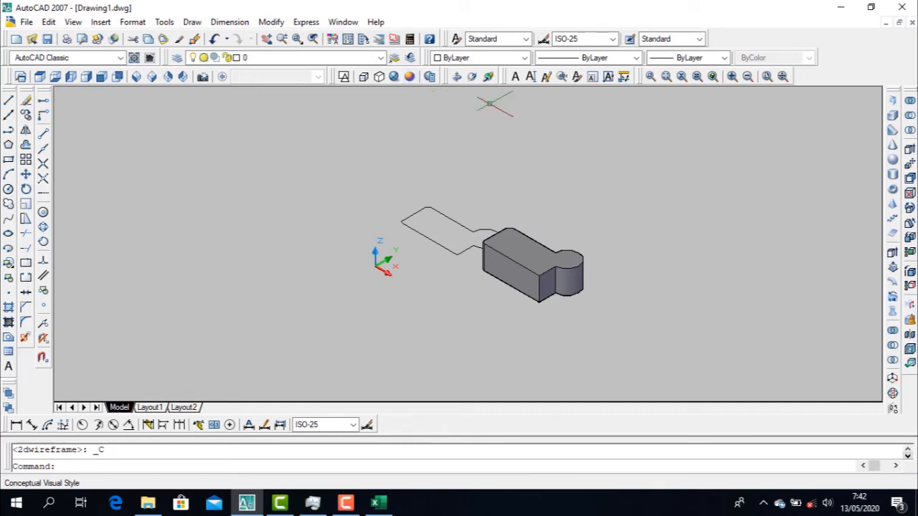
{"action": "key", "text": "Escape"}
{"action": "left_click", "coordinate": [627, 337]}
{"action": "key", "text": "Escape"}
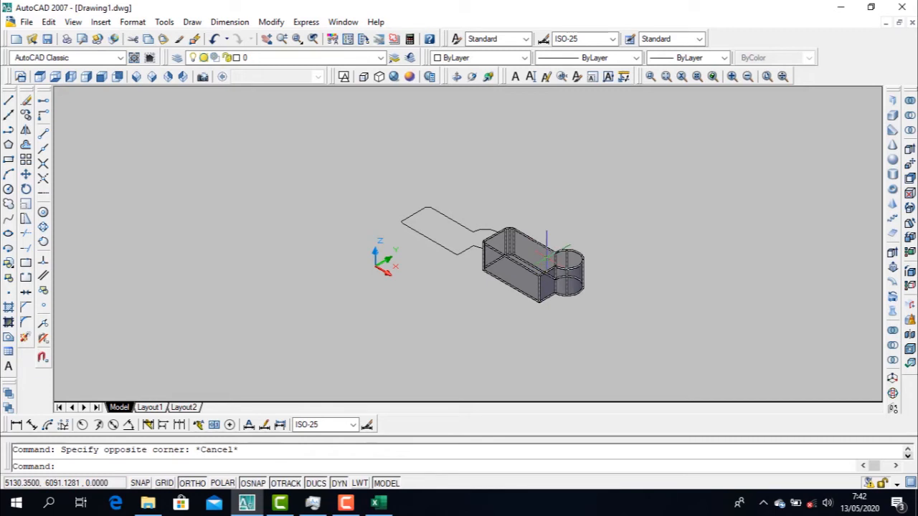
Undo the Conceptual visual style and the 1500 extrusion, restoring the flat red polyline
{"action": "left_click", "coordinate": [547, 255]}
{"action": "key", "text": "ctrl+z"}
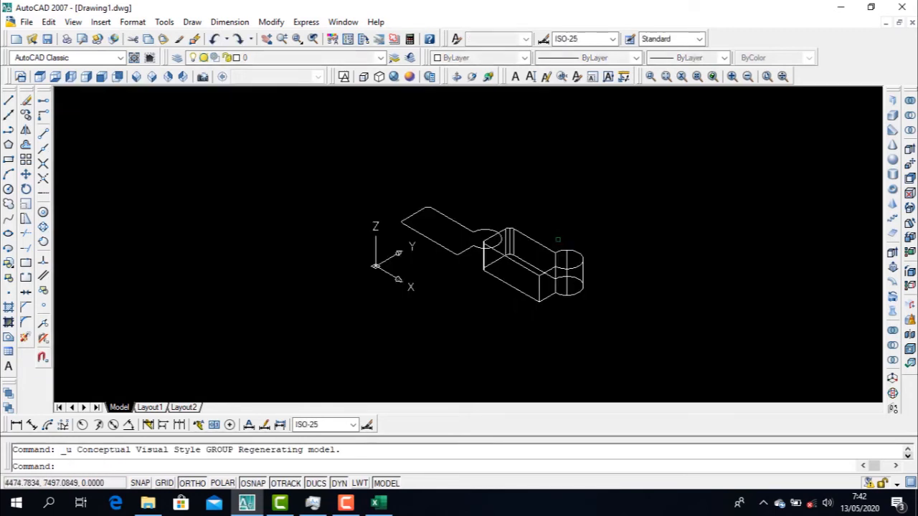
{"action": "key", "text": "ctrl+z"}
{"action": "key", "text": "Escape"}
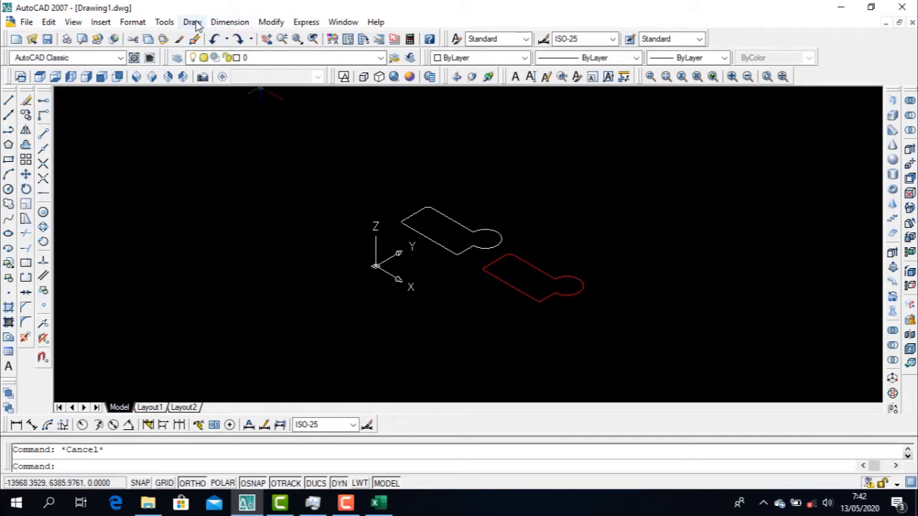
Switch the drawing to the Top view with both outlines in sight
{"action": "left_click", "coordinate": [41, 77]}
{"action": "scroll", "coordinate": [280, 134], "scroll_direction": "down", "scroll_amount": 4}
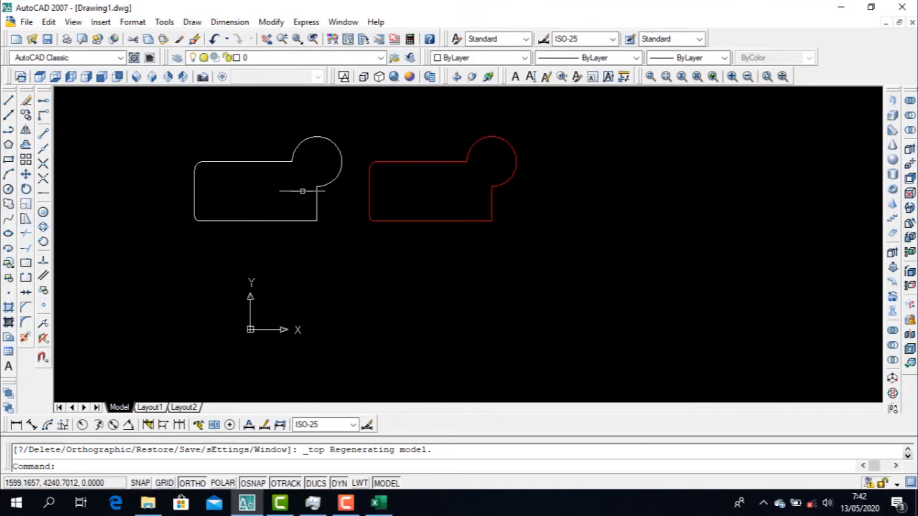
{"action": "left_click", "coordinate": [192, 21]}
{"action": "mouse_move", "coordinate": [214, 38]}
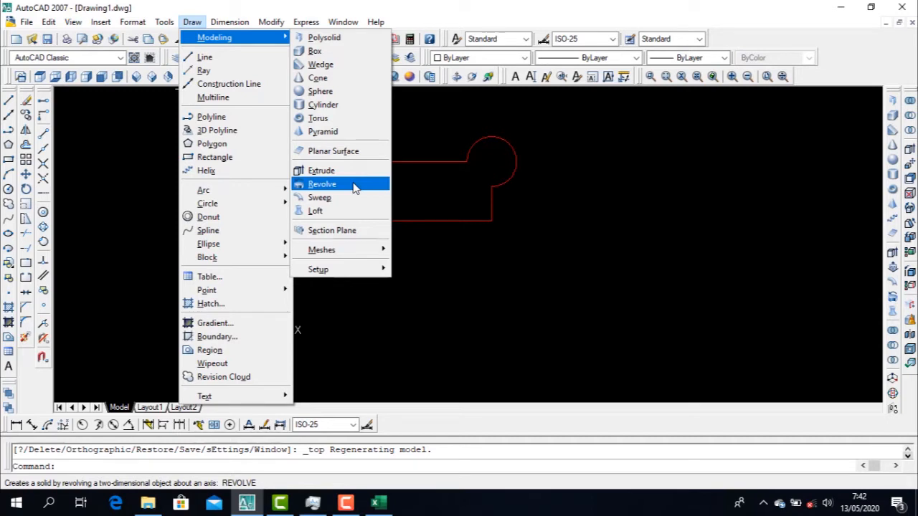
{"action": "key", "text": "Escape"}
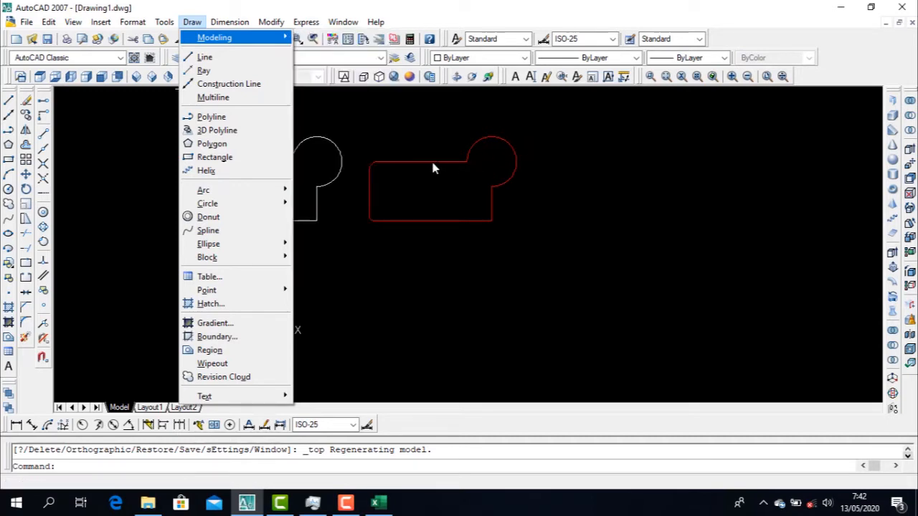
{"action": "key", "text": "Escape"}
{"action": "left_click", "coordinate": [492, 159]}
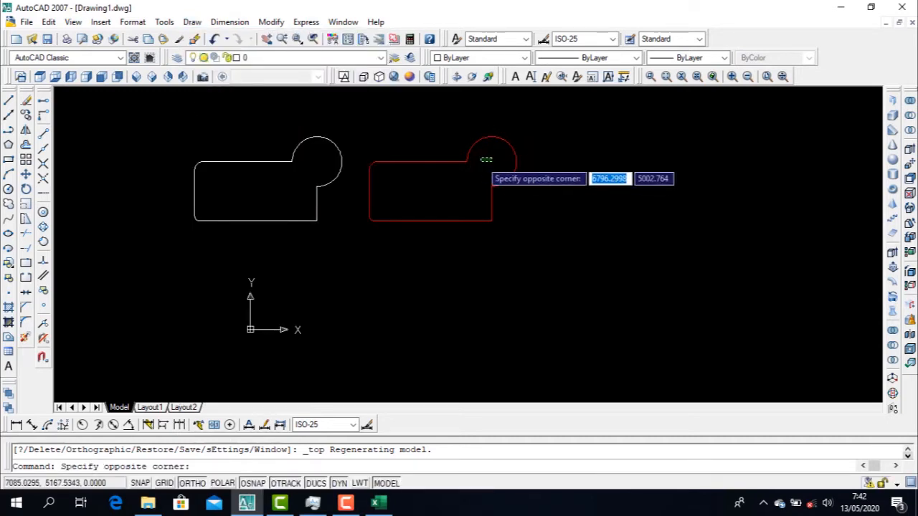
{"action": "left_click", "coordinate": [452, 194]}
{"action": "key", "text": "Escape"}
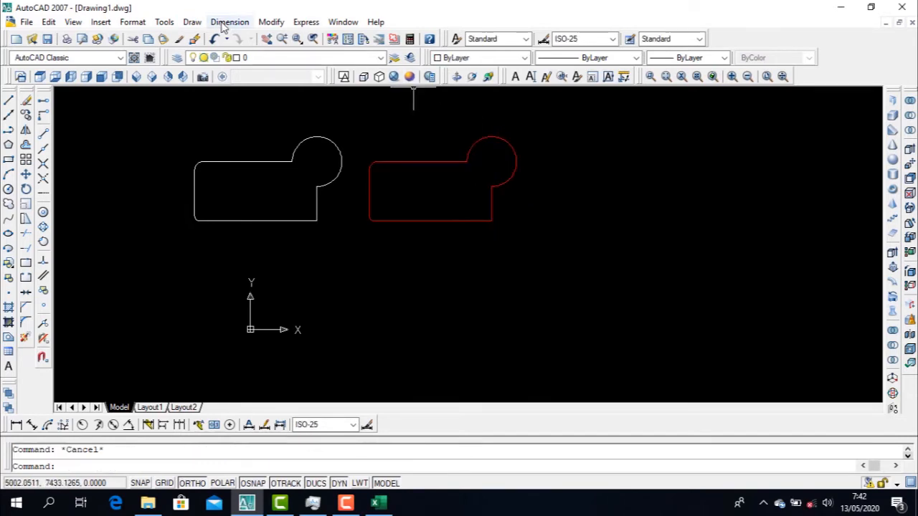
Revolve the red boundary polyline a full 360 degrees about the horizontal axis along its lower edge
{"action": "left_click", "coordinate": [192, 22]}
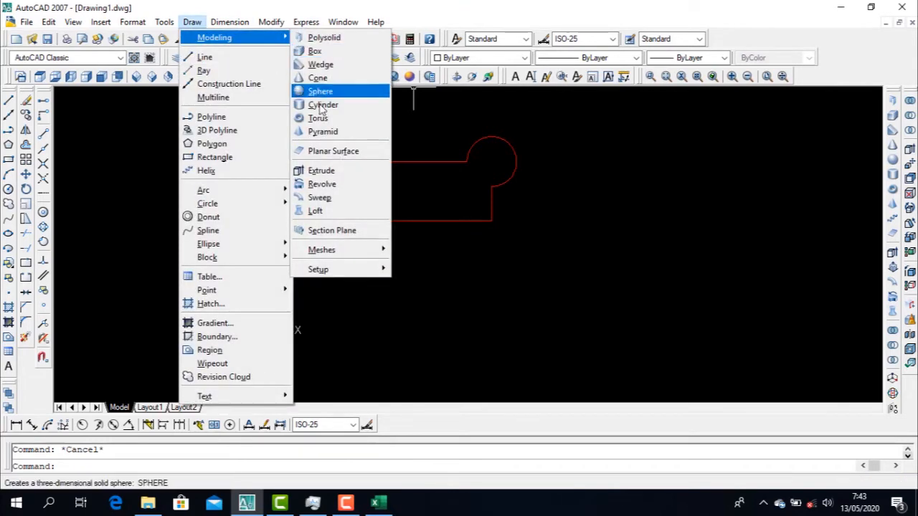
{"action": "left_click", "coordinate": [330, 185]}
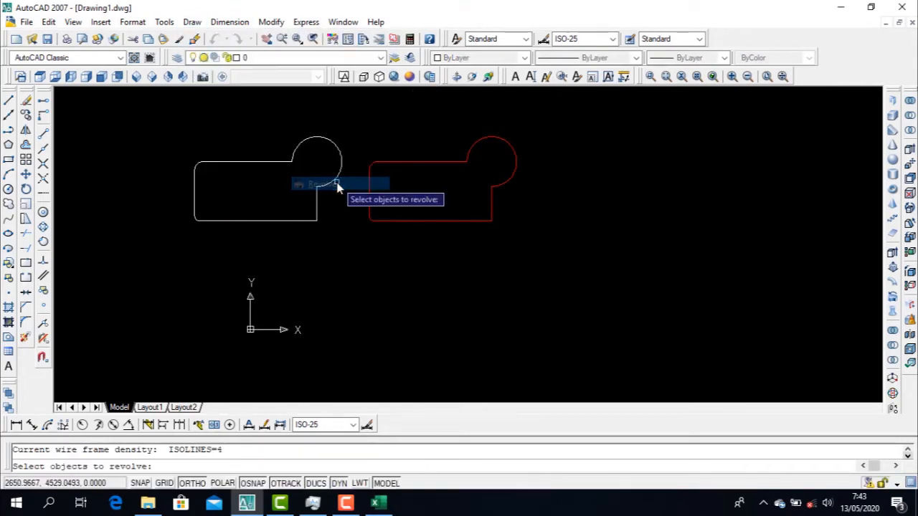
{"action": "left_click", "coordinate": [403, 162]}
{"action": "key", "text": "Return"}
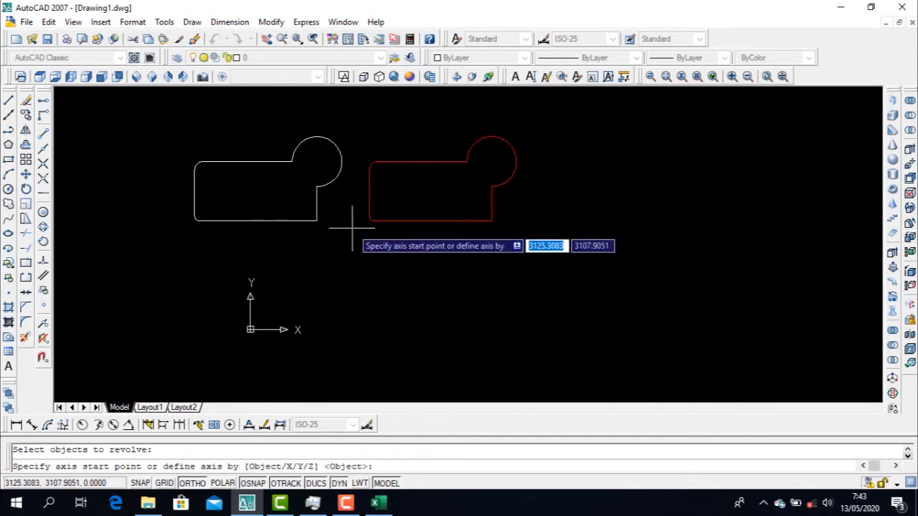
{"action": "left_click", "coordinate": [492, 221]}
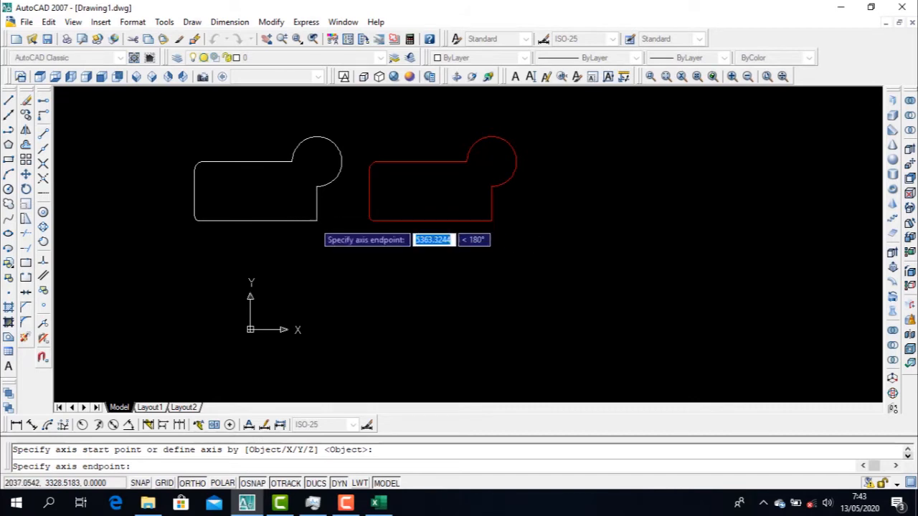
{"action": "left_click", "coordinate": [316, 220]}
{"action": "key", "text": "Return"}
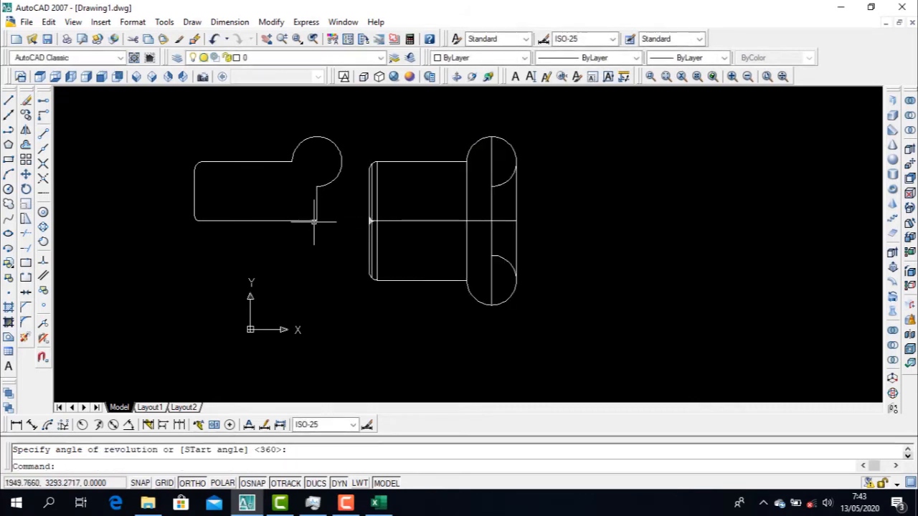
{"action": "key", "text": "Escape"}
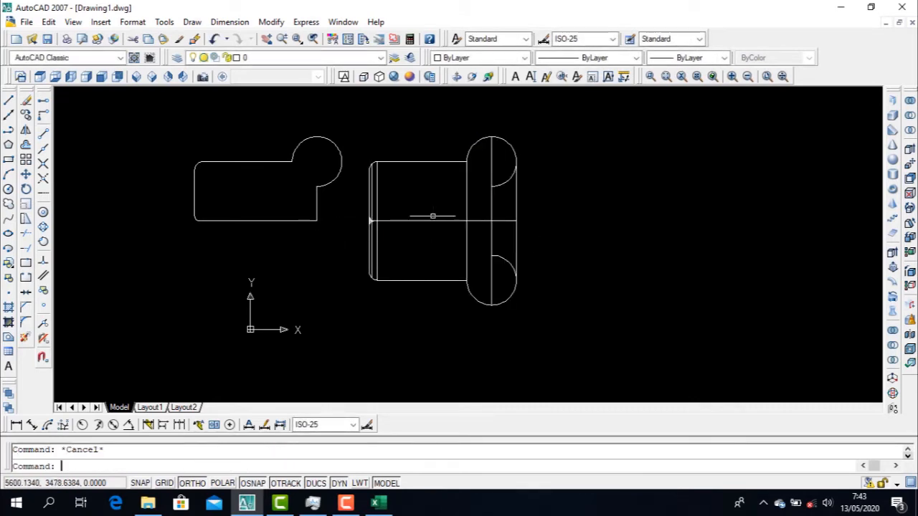
Display the revolved solid in the SE Isometric view with the Conceptual visual style
{"action": "left_click", "coordinate": [153, 78]}
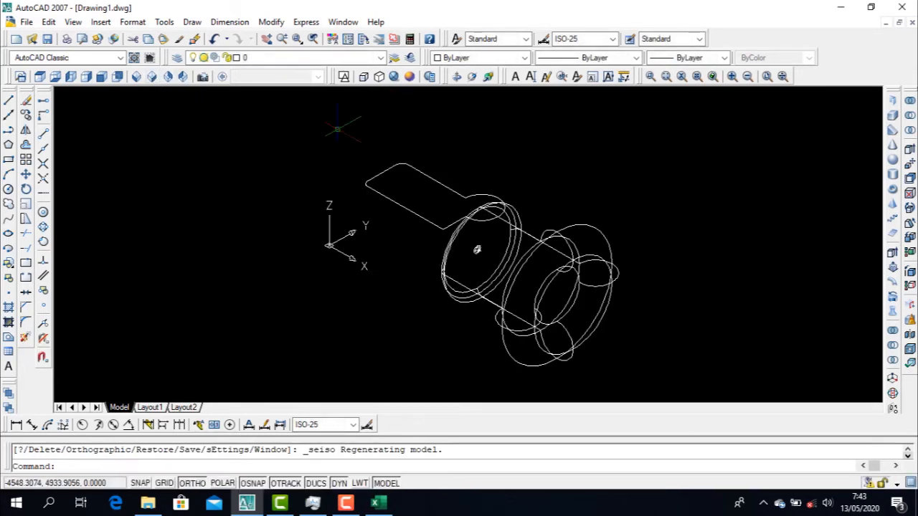
{"action": "left_click", "coordinate": [410, 76]}
{"action": "scroll", "coordinate": [610, 339], "scroll_direction": "up", "scroll_amount": 5}
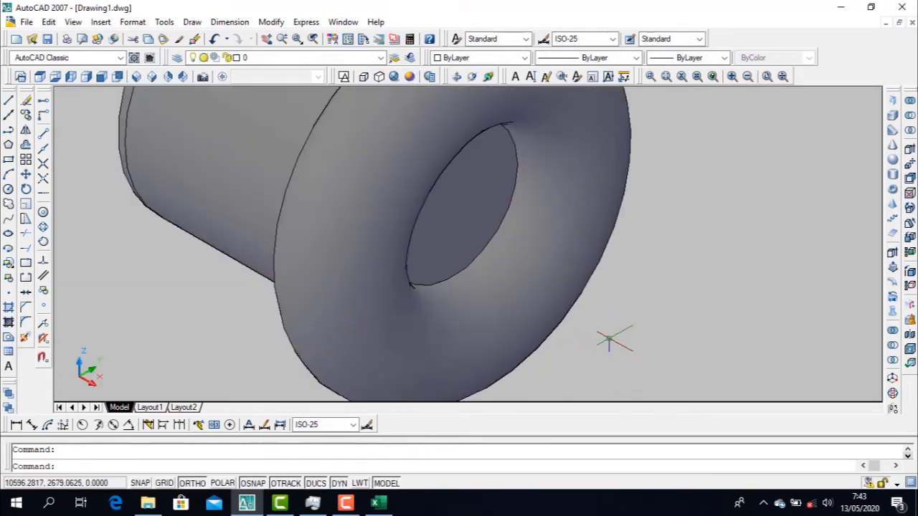
{"action": "scroll", "coordinate": [610, 339], "scroll_direction": "down", "scroll_amount": 5}
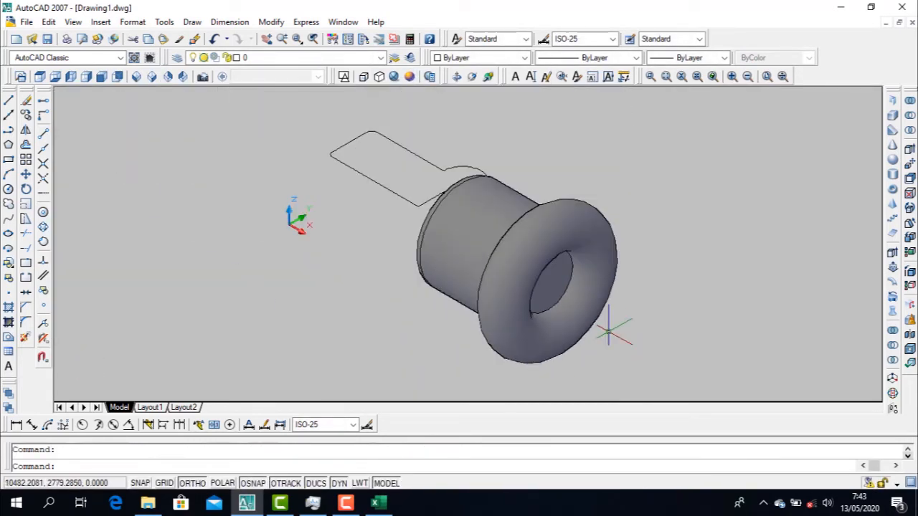
{"action": "left_click", "coordinate": [522, 304]}
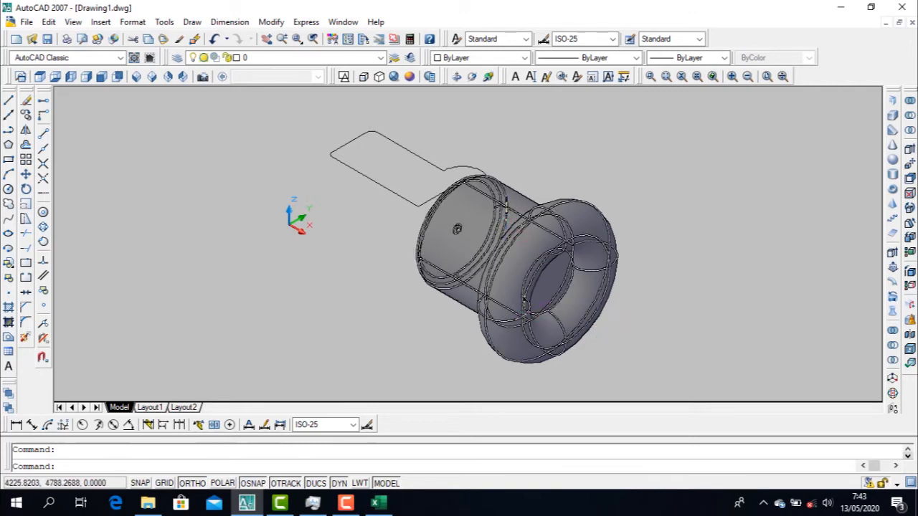
{"action": "scroll", "coordinate": [495, 188], "scroll_direction": "down", "scroll_amount": 2}
{"action": "key", "text": "Escape"}
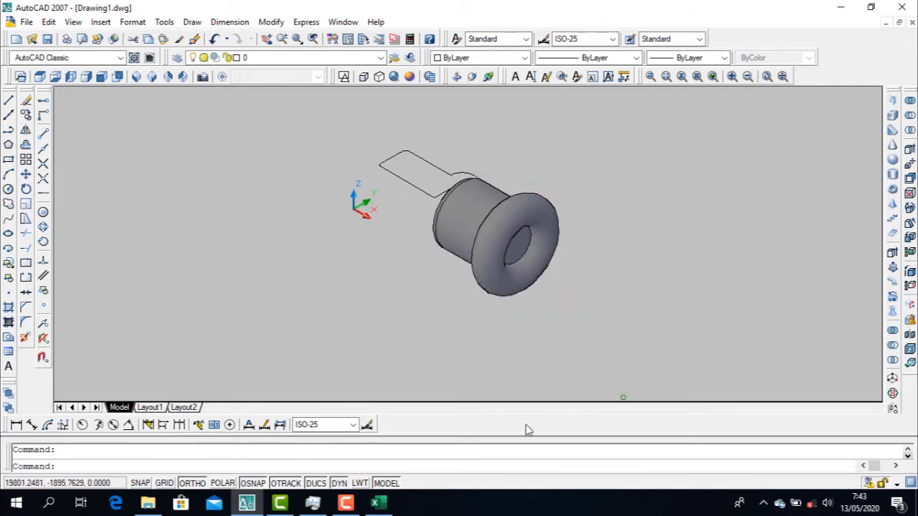
{"action": "left_click", "coordinate": [346, 506]}
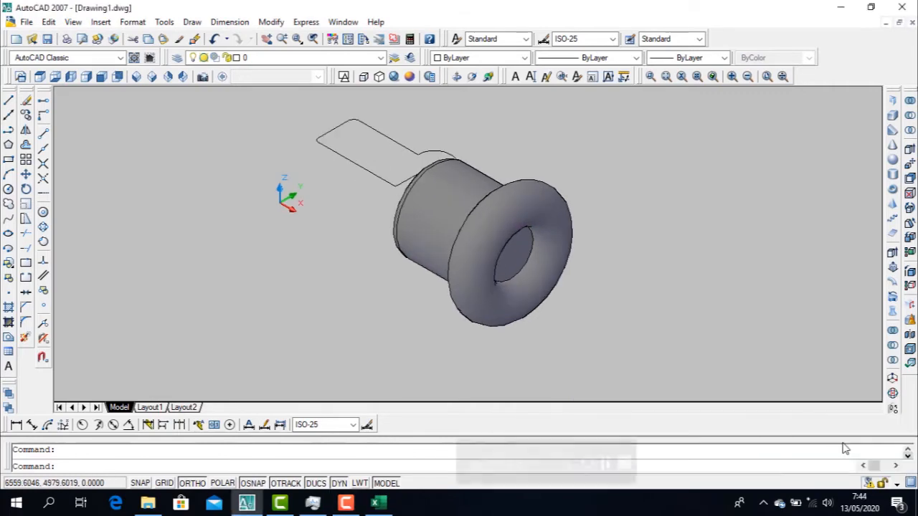
{"action": "scroll", "coordinate": [563, 230], "scroll_direction": "up", "scroll_amount": 5}
{"action": "scroll", "coordinate": [558, 228], "scroll_direction": "down", "scroll_amount": 5}
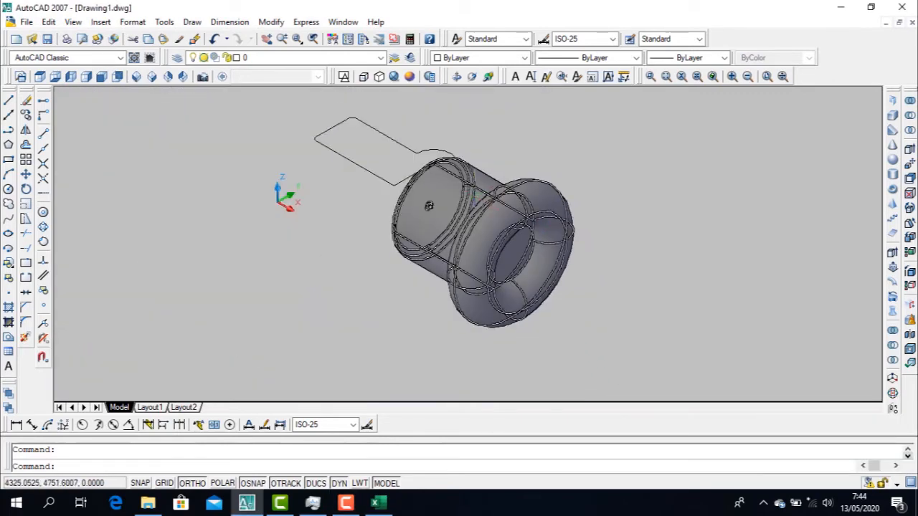
Inspect the revolved solid from the Right view, selecting it briefly and clearing the selection
{"action": "left_click", "coordinate": [86, 77]}
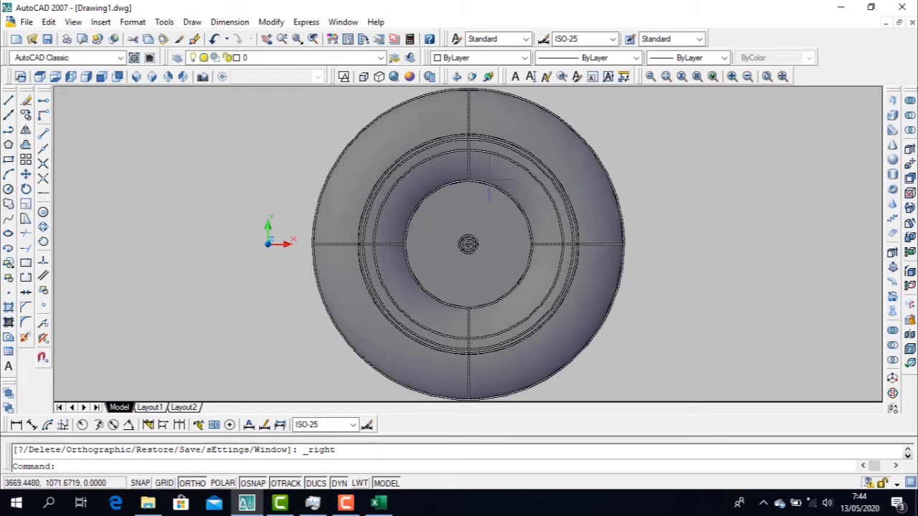
{"action": "scroll", "coordinate": [490, 179], "scroll_direction": "down", "scroll_amount": 3}
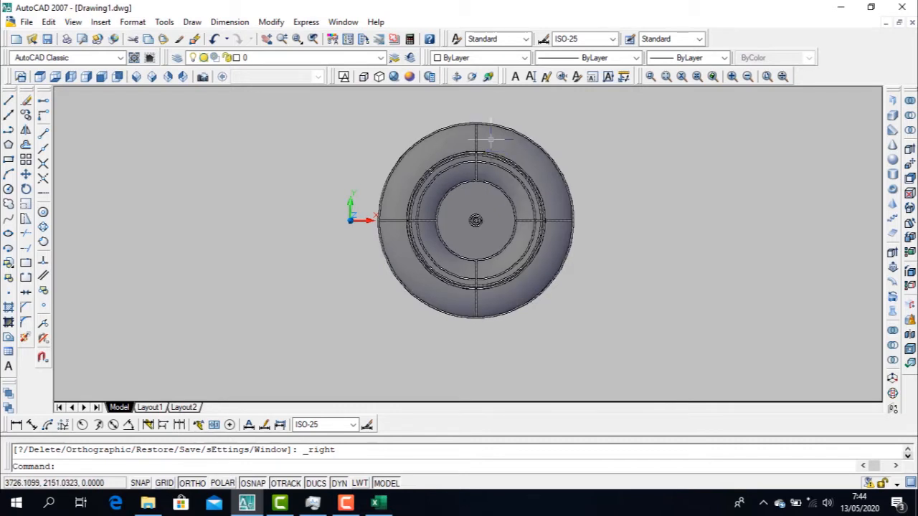
{"action": "left_click", "coordinate": [490, 137]}
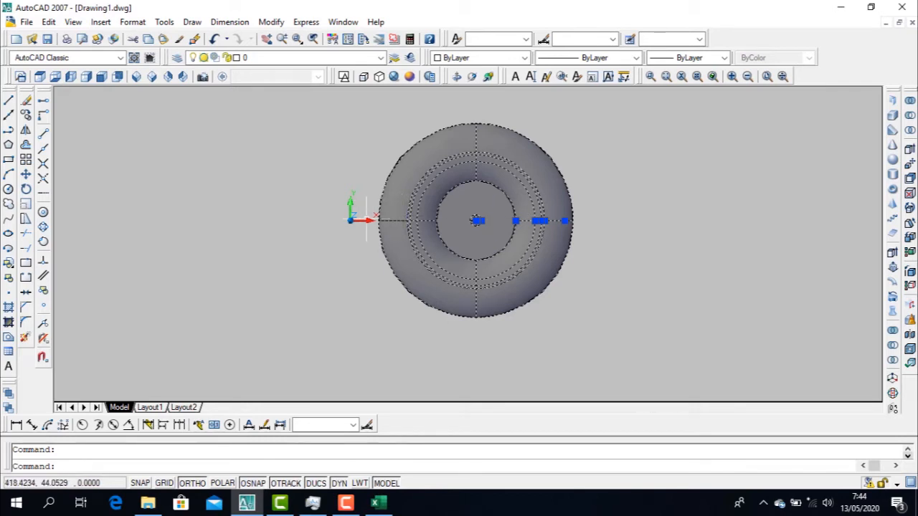
{"action": "key", "text": "Escape"}
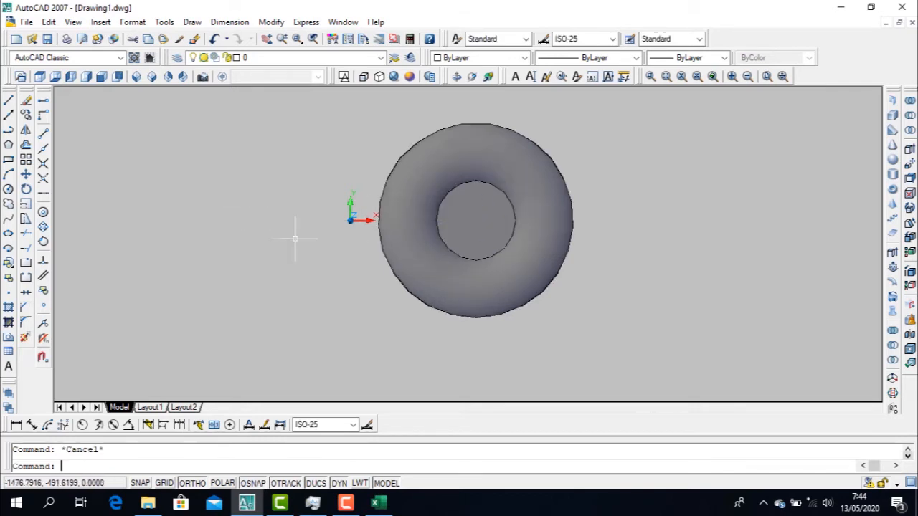
Switch to the Top view and make free drawing space to the right of the revolved solid
{"action": "left_click", "coordinate": [40, 77]}
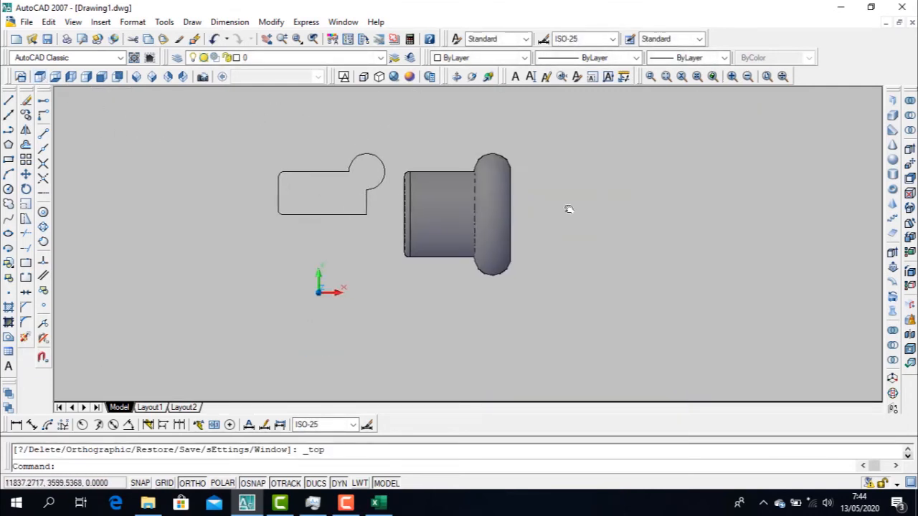
{"action": "middle_click_drag", "start_coordinate": [567, 207], "coordinate": [383, 207]}
{"action": "type", "text": "l"}
{"action": "key", "text": "Return"}
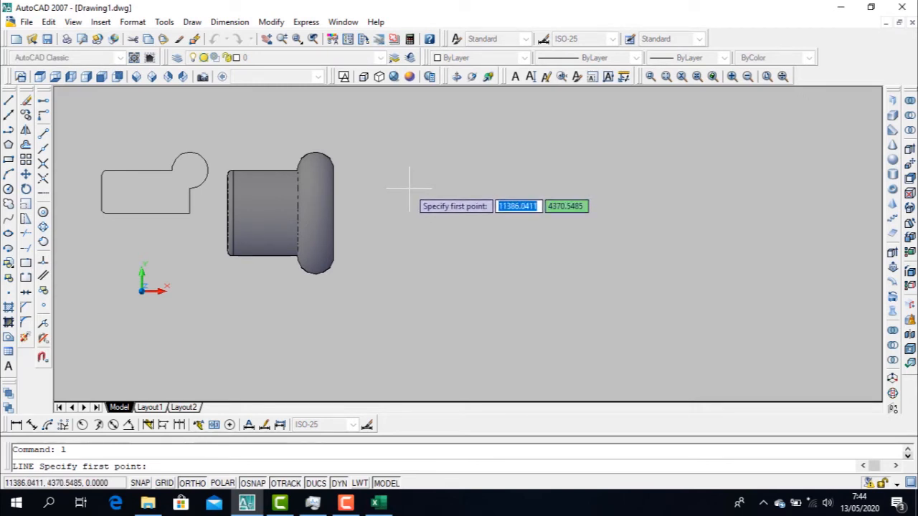
{"action": "type", "text": "1"}
{"action": "key", "text": "Escape"}
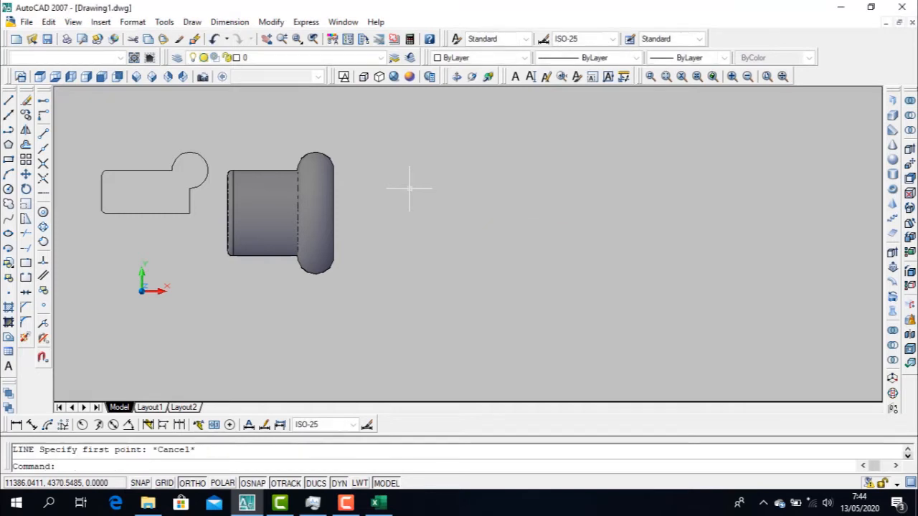
Draw a horizontal line 1000 long in the free space to the right of the revolved solid
{"action": "type", "text": "l"}
{"action": "key", "text": "Return"}
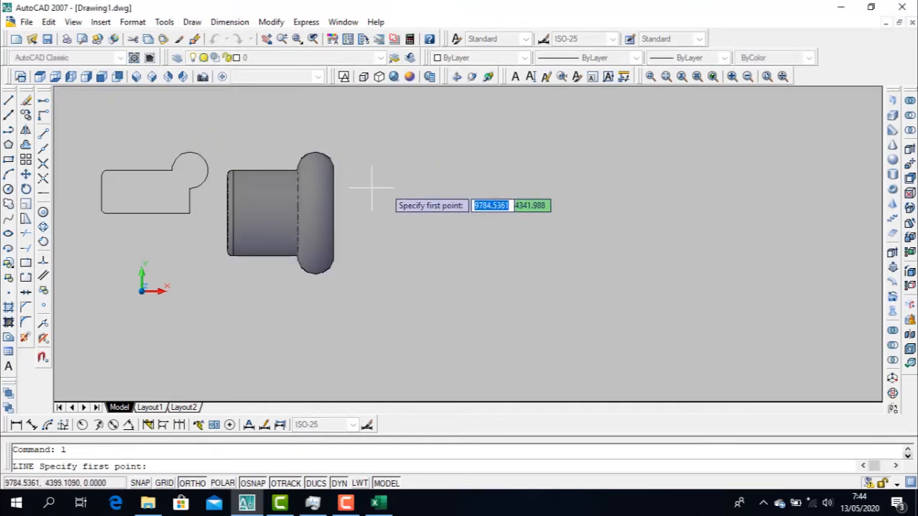
{"action": "left_click", "coordinate": [408, 189]}
{"action": "type", "text": "1000"}
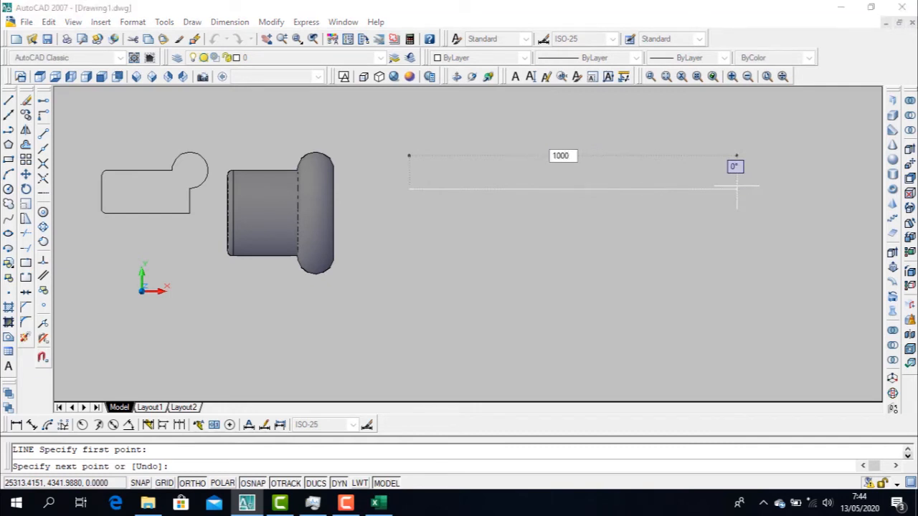
{"action": "key", "text": "Return"}
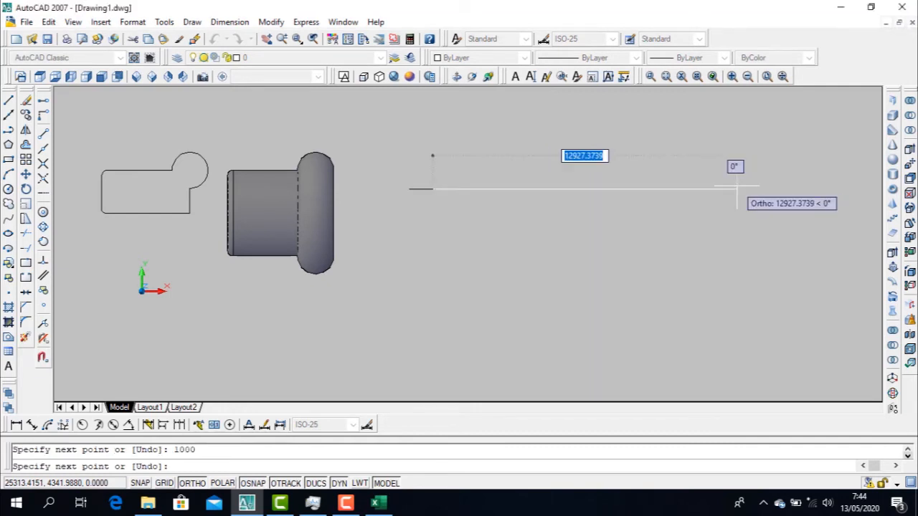
{"action": "key", "text": "Escape"}
Erase the short 1000-long line beside the revolved solid
{"action": "scroll", "coordinate": [424, 197], "scroll_direction": "up", "scroll_amount": 13}
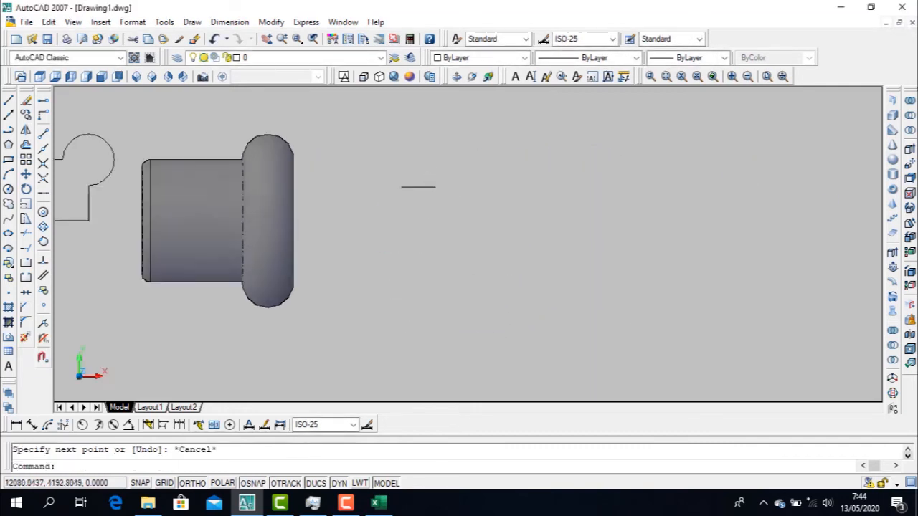
{"action": "scroll", "coordinate": [393, 175], "scroll_direction": "down", "scroll_amount": 7}
{"action": "key", "text": "Escape"}
{"action": "left_click", "coordinate": [491, 244]}
{"action": "left_click", "coordinate": [365, 145]}
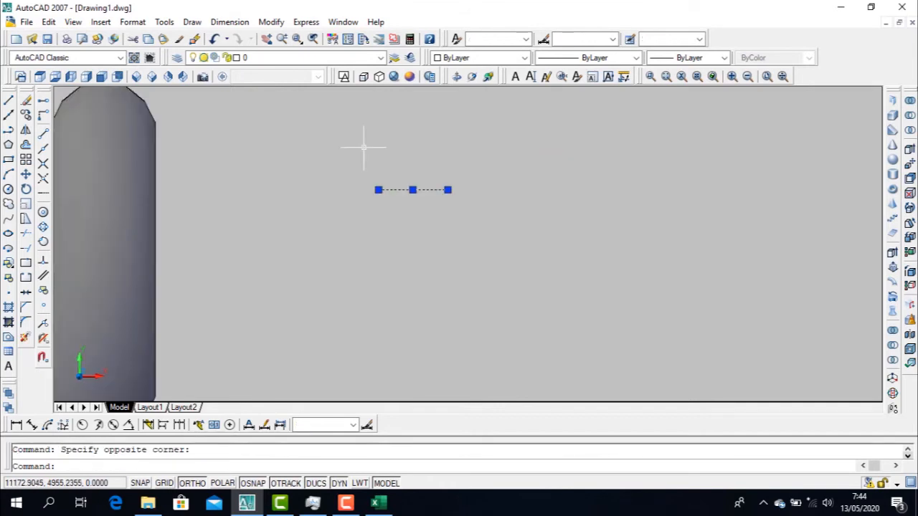
{"action": "key", "text": "Delete"}
Draw a horizontal line 10000 long, starting to the right of the revolved solid
{"action": "type", "text": "l"}
{"action": "key", "text": "Return"}
{"action": "left_click", "coordinate": [308, 223]}
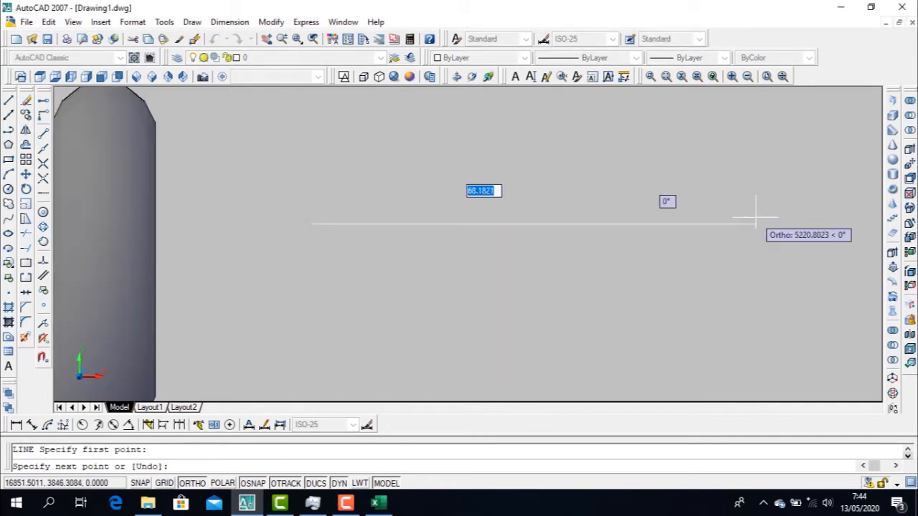
{"action": "type", "text": "10000"}
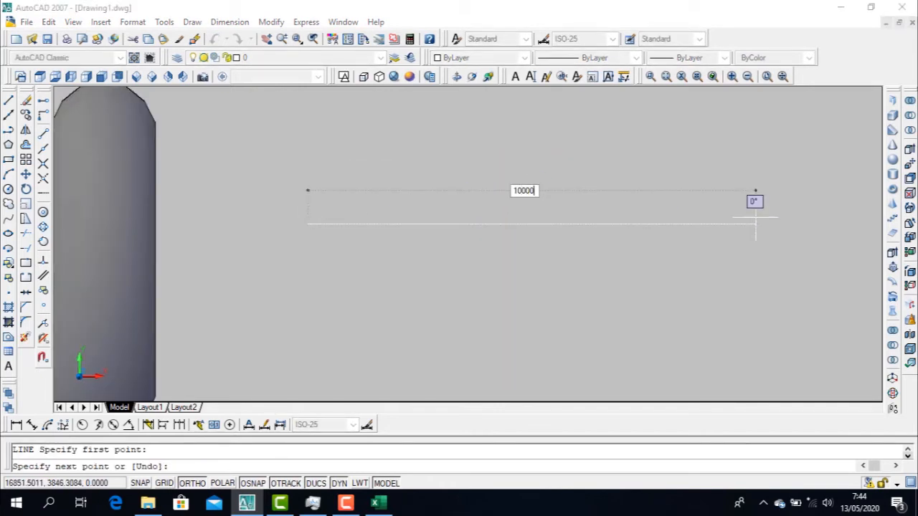
{"action": "key", "text": "Return"}
{"action": "scroll", "coordinate": [758, 205], "scroll_direction": "down", "scroll_amount": 6}
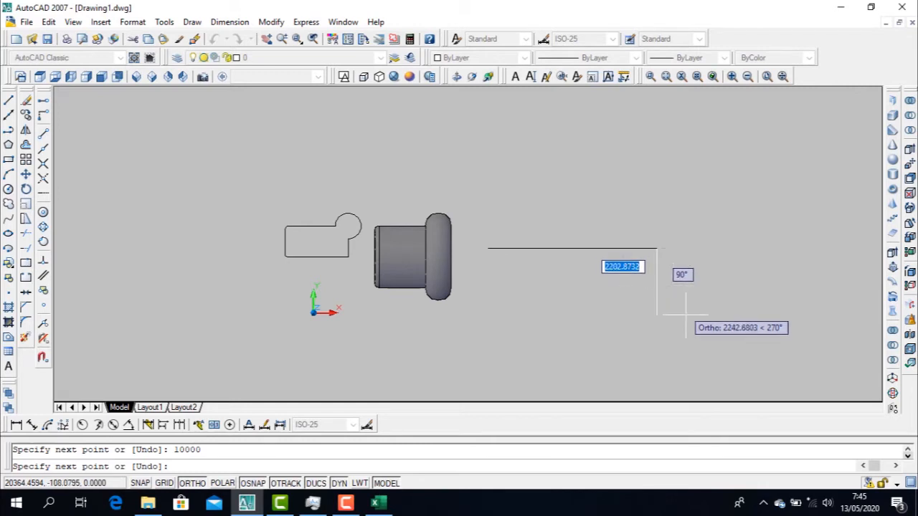
Add a vertical segment 250 long, running down from the right end of the 10000 line, and finish the line
{"action": "type", "text": "2"}
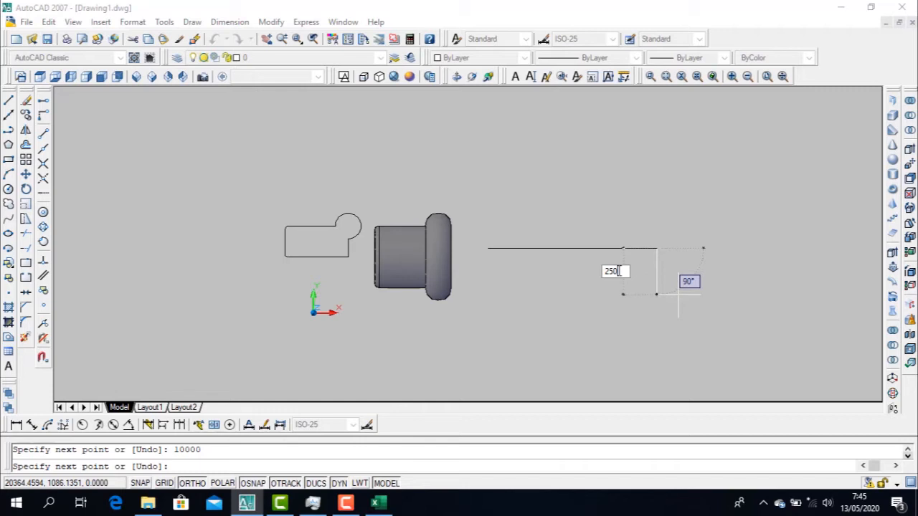
{"action": "type", "text": "50"}
{"action": "key", "text": "Return"}
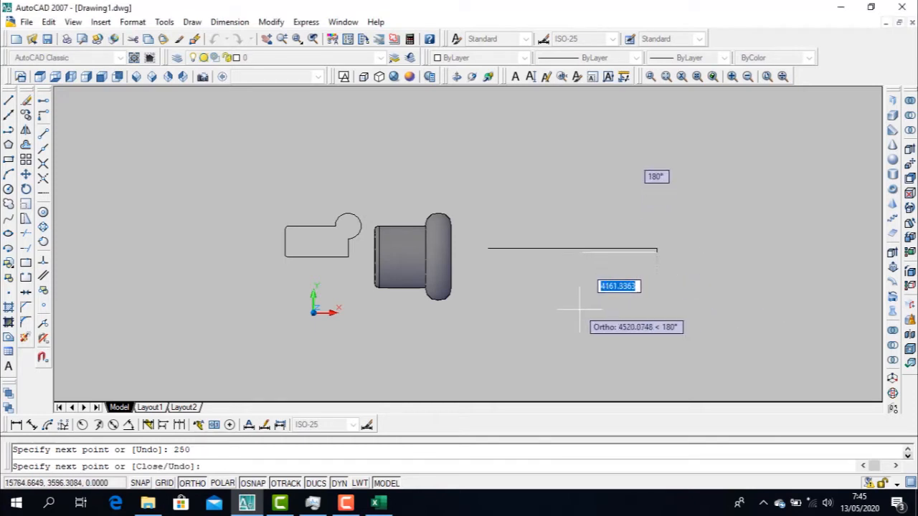
{"action": "key", "text": "Escape"}
Erase the short vertical segment at the right end of the 10000 line
{"action": "scroll", "coordinate": [671, 244], "scroll_direction": "up", "scroll_amount": 8}
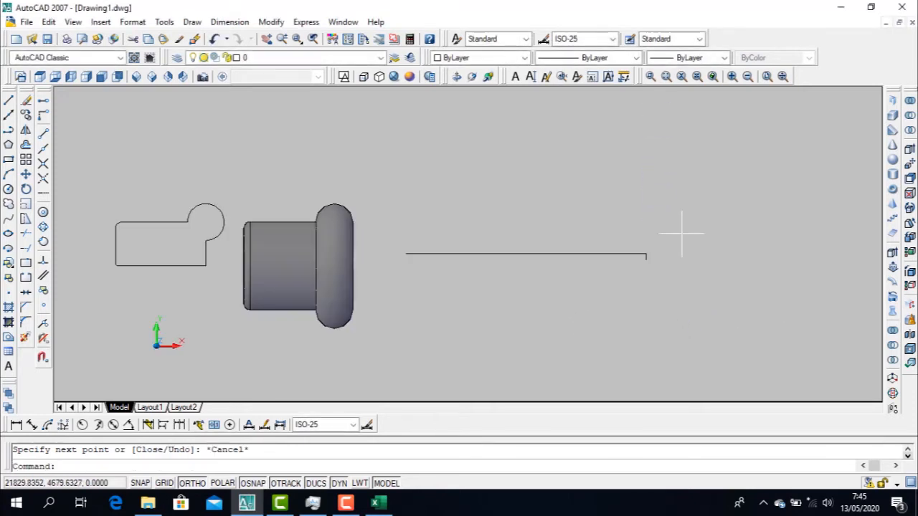
{"action": "left_click", "coordinate": [610, 279]}
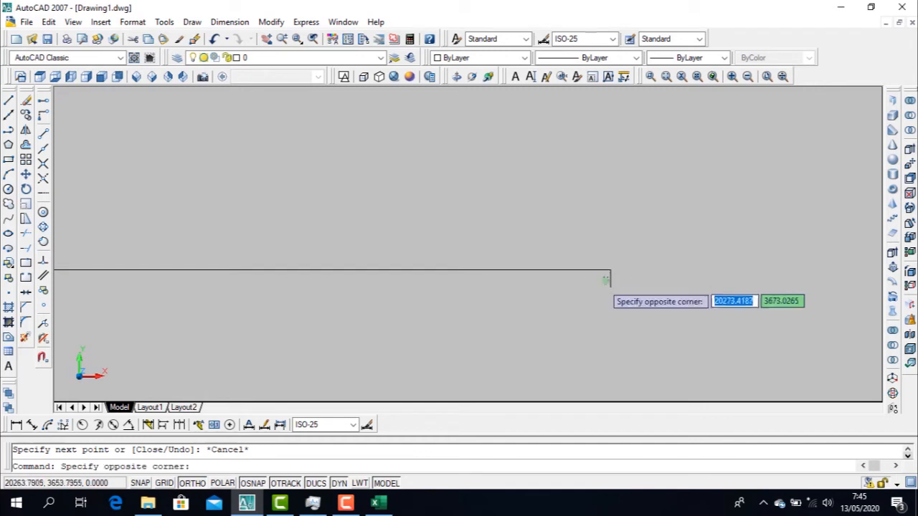
{"action": "left_click", "coordinate": [620, 282]}
{"action": "left_click", "coordinate": [603, 284]}
{"action": "left_click", "coordinate": [630, 274]}
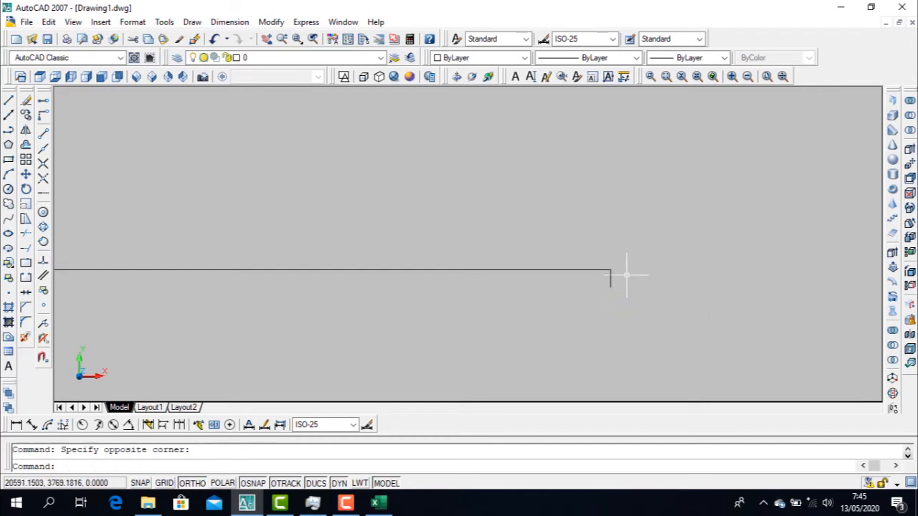
{"action": "left_click", "coordinate": [599, 292]}
{"action": "left_click", "coordinate": [617, 281]}
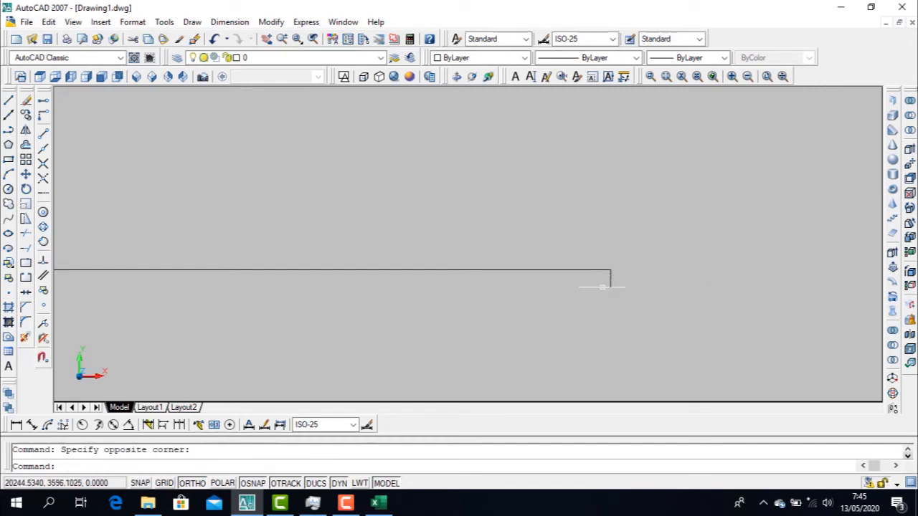
{"action": "left_click", "coordinate": [612, 277]}
{"action": "left_click", "coordinate": [598, 289]}
{"action": "key", "text": "Delete"}
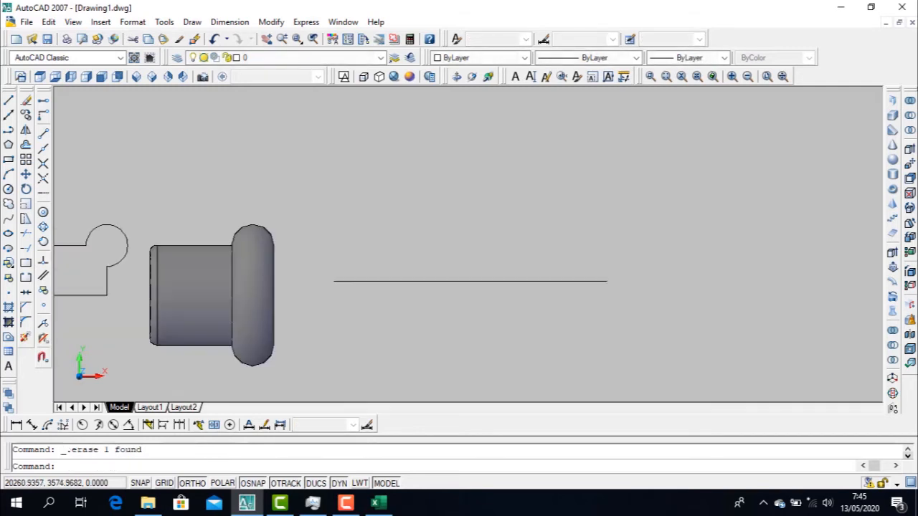
Complete a rectangle below the 10000 line with segments 2500 down from its right end, 10000 left, and back up to its left end
{"action": "type", "text": "l"}
{"action": "key", "text": "Return"}
{"action": "left_click", "coordinate": [606, 281]}
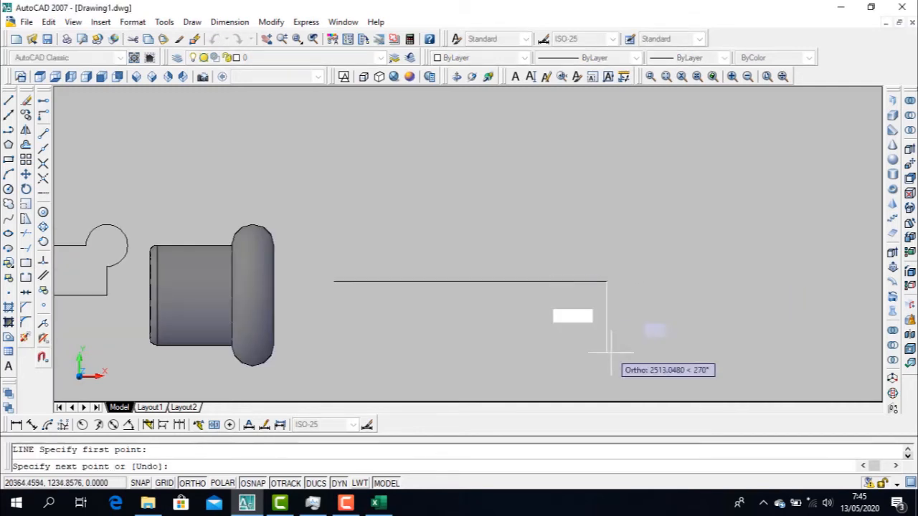
{"action": "type", "text": "2"}
{"action": "key", "text": "Return"}
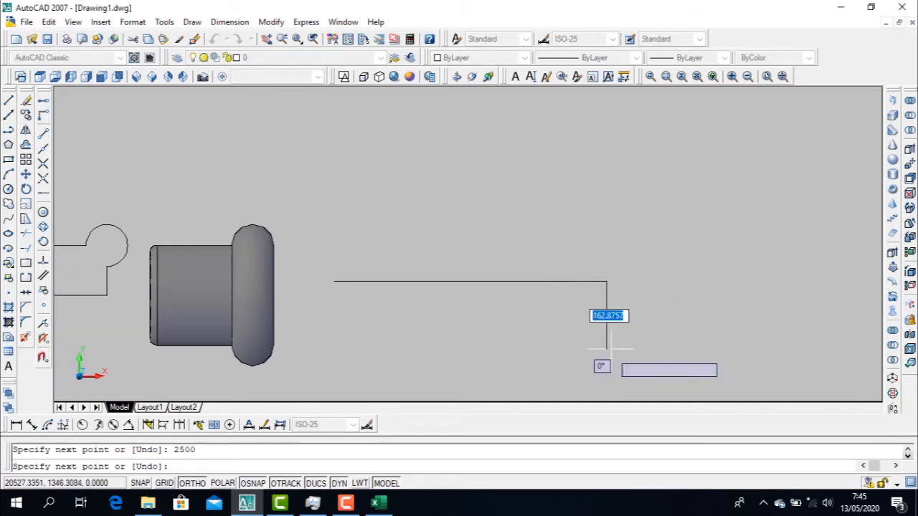
{"action": "type", "text": "1"}
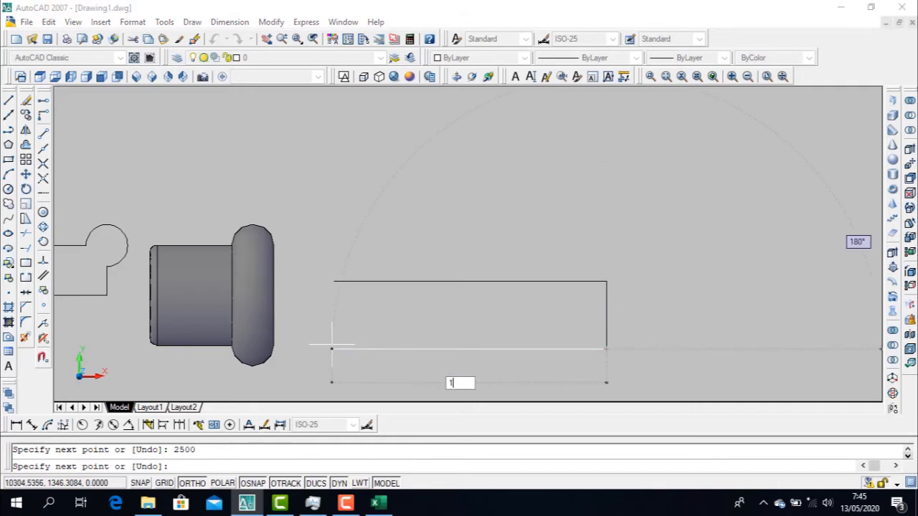
{"action": "type", "text": "0000"}
{"action": "key", "text": "Return"}
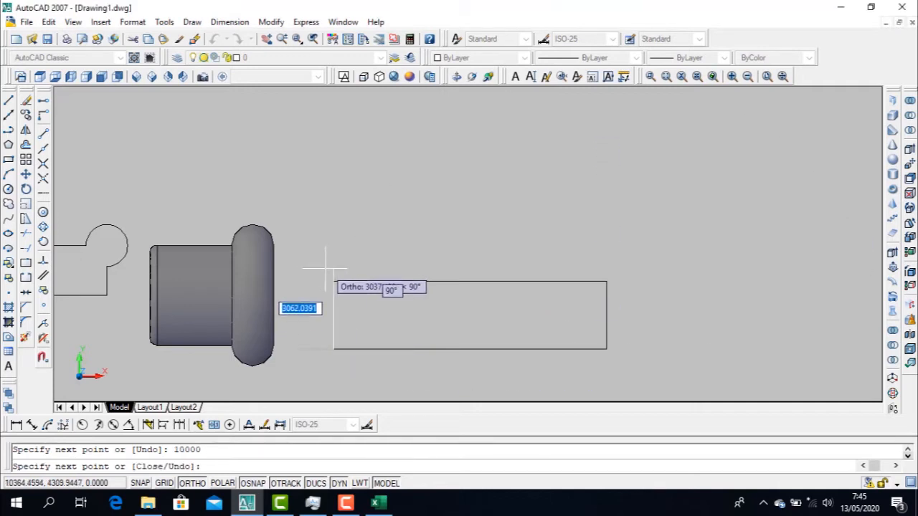
{"action": "key", "text": "Escape"}
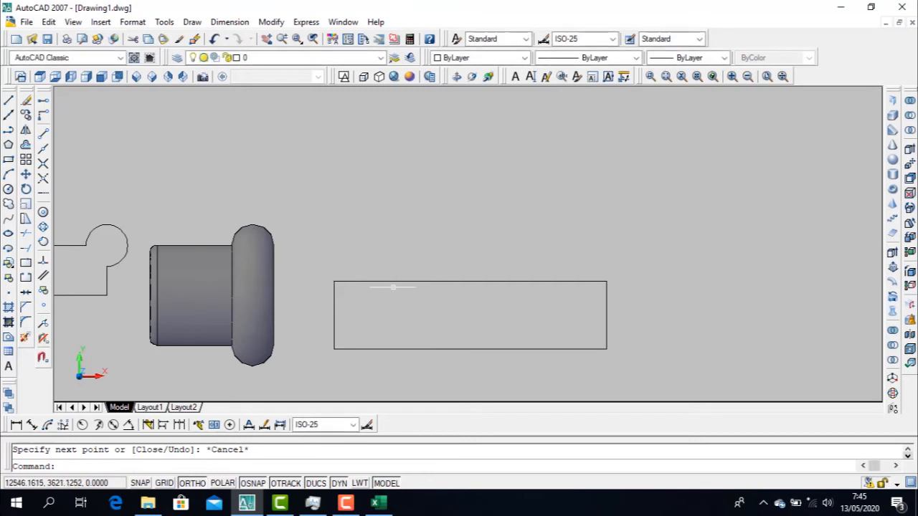
Select the rectangle's right edge to check whether it is a separate line, and clear the selection
{"action": "scroll", "coordinate": [390, 282], "scroll_direction": "down", "scroll_amount": 1}
{"action": "middle_click_drag", "start_coordinate": [611, 315], "coordinate": [604, 259]}
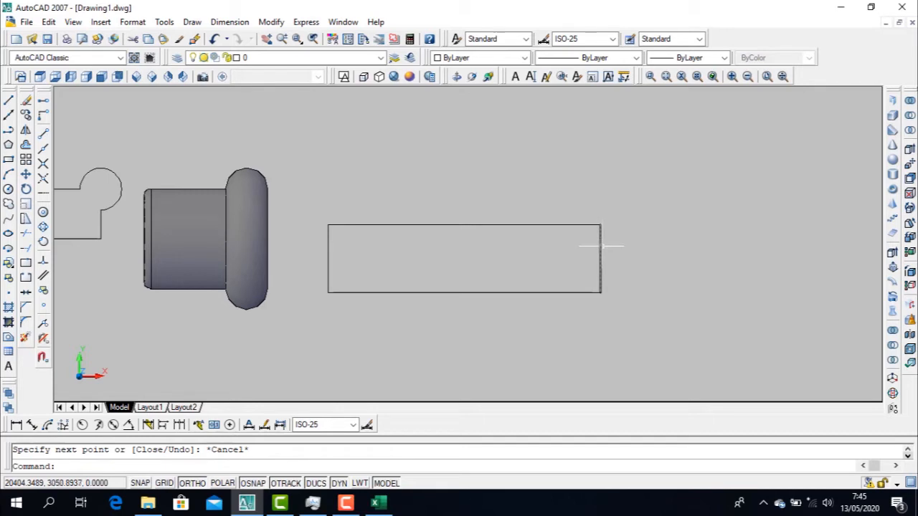
{"action": "left_click", "coordinate": [662, 244]}
{"action": "left_click", "coordinate": [587, 261]}
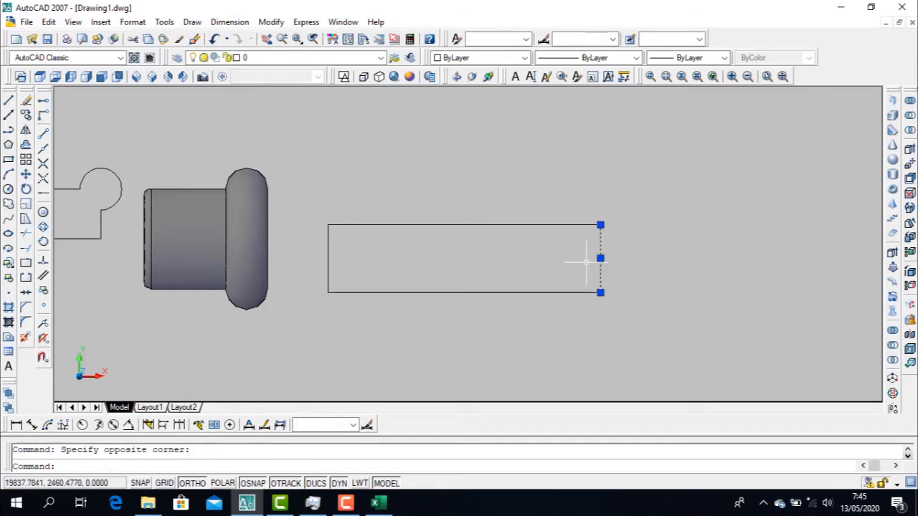
{"action": "key", "text": "Escape"}
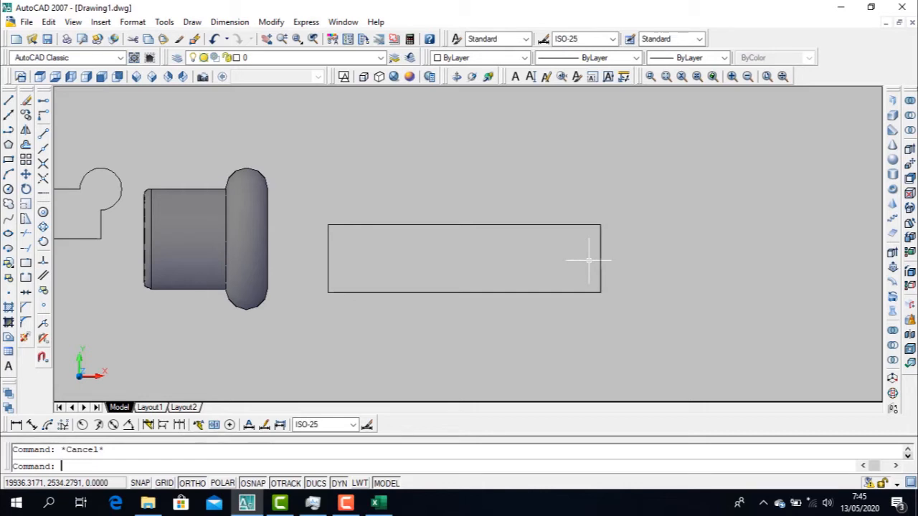
Create a closed boundary polyline from a point inside the rectangle, with Polyline as the object type
{"action": "type", "text": "b"}
{"action": "key", "text": "Return"}
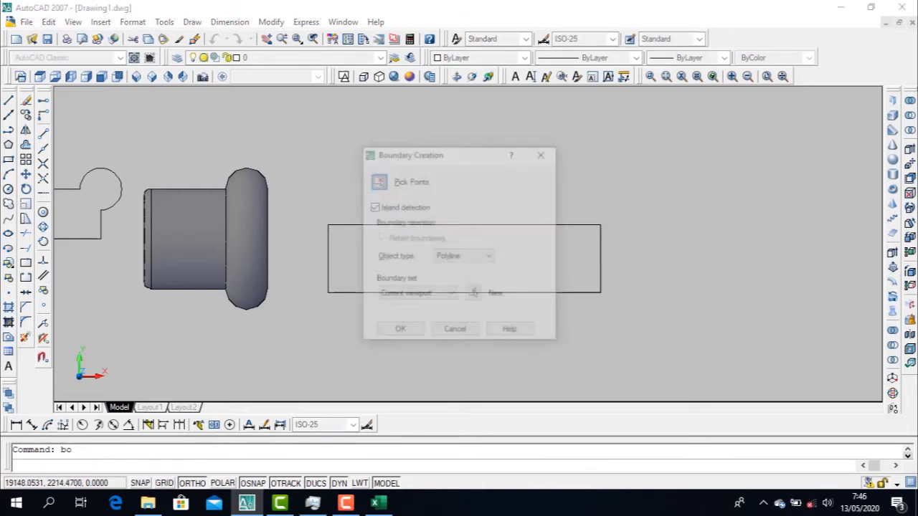
{"action": "key", "text": "Return"}
{"action": "left_click", "coordinate": [567, 270]}
{"action": "key", "text": "Return"}
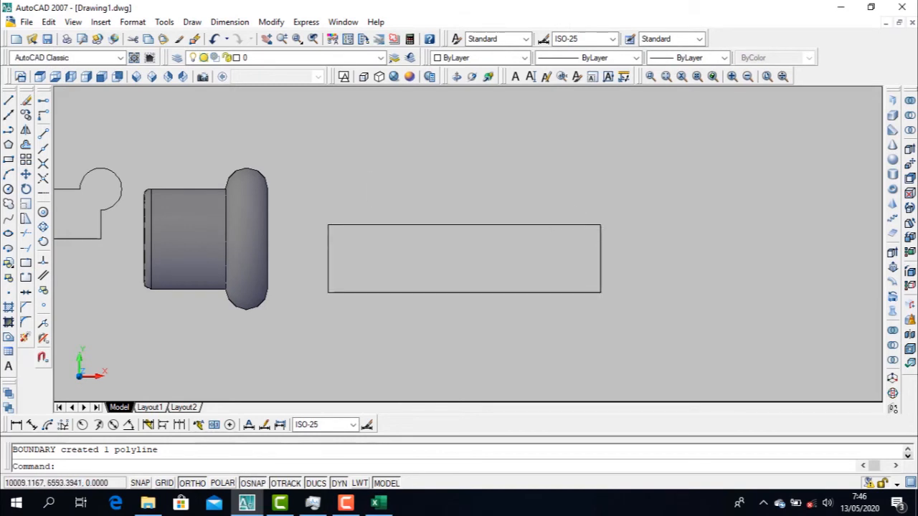
Revolve the rectangular boundary polyline 360 degrees about the rectangle's lower edge, and undo the revolve
{"action": "left_click", "coordinate": [192, 21]}
{"action": "mouse_move", "coordinate": [204, 39]}
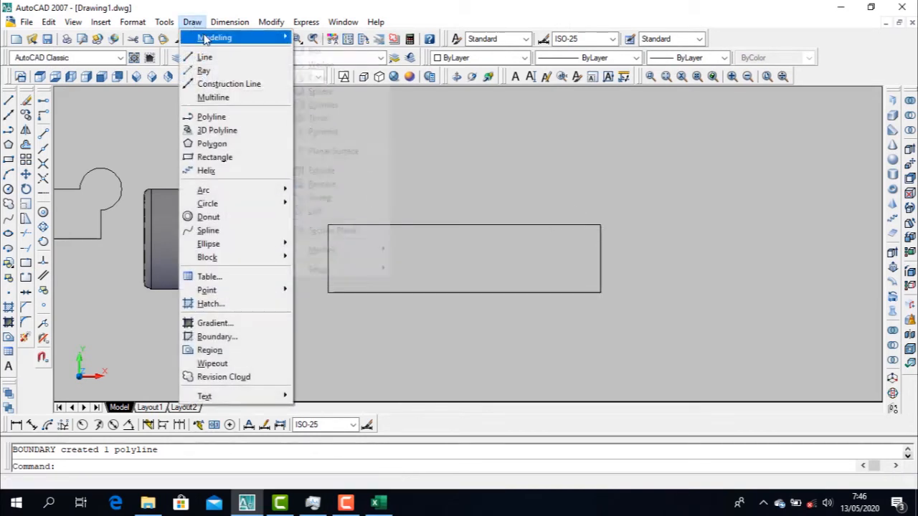
{"action": "left_click", "coordinate": [333, 184]}
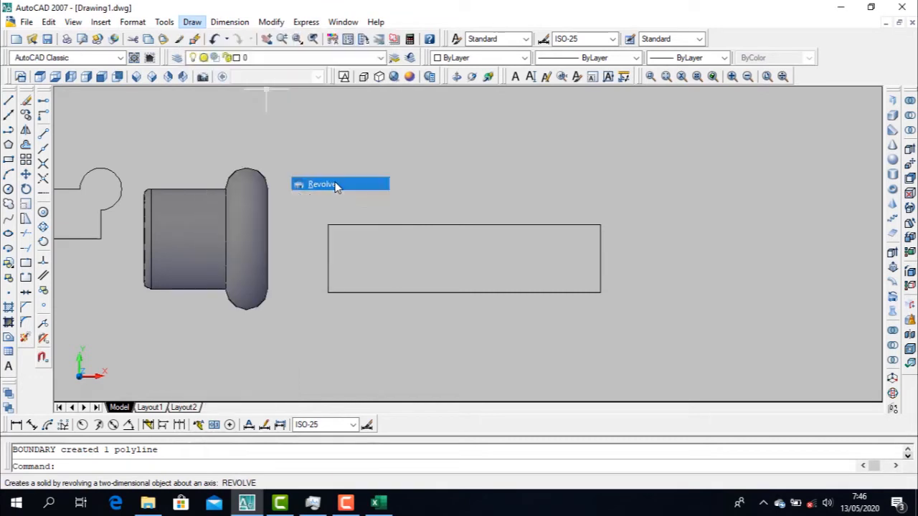
{"action": "left_click", "coordinate": [396, 225]}
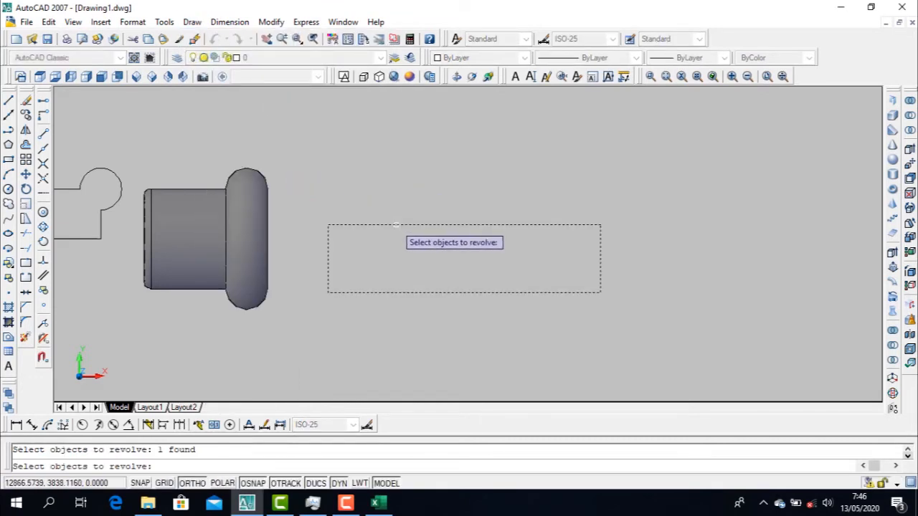
{"action": "key", "text": "Return"}
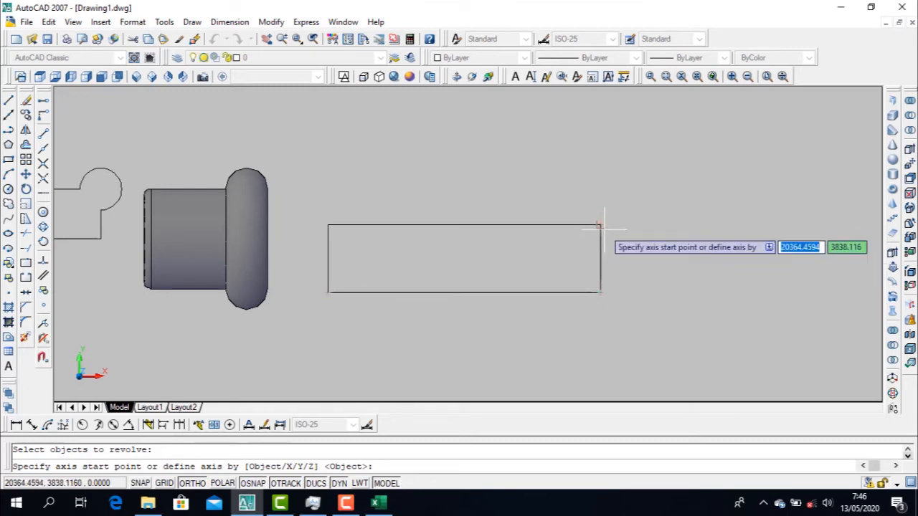
{"action": "left_click", "coordinate": [600, 293]}
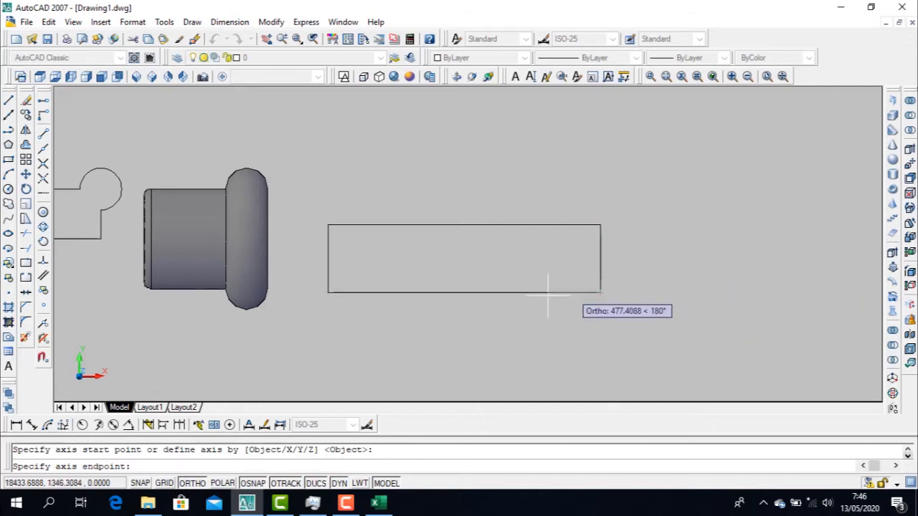
{"action": "left_click", "coordinate": [328, 293]}
{"action": "key", "text": "Return"}
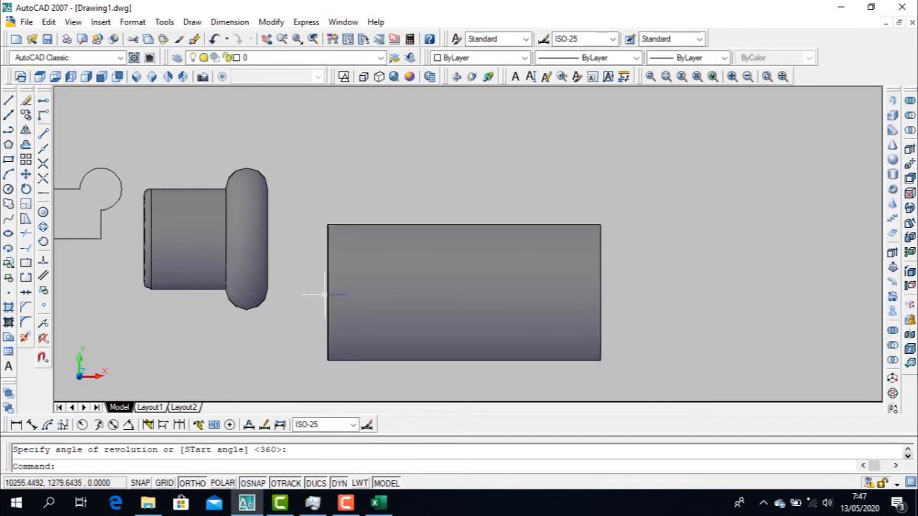
{"action": "key", "text": "ctrl+z"}
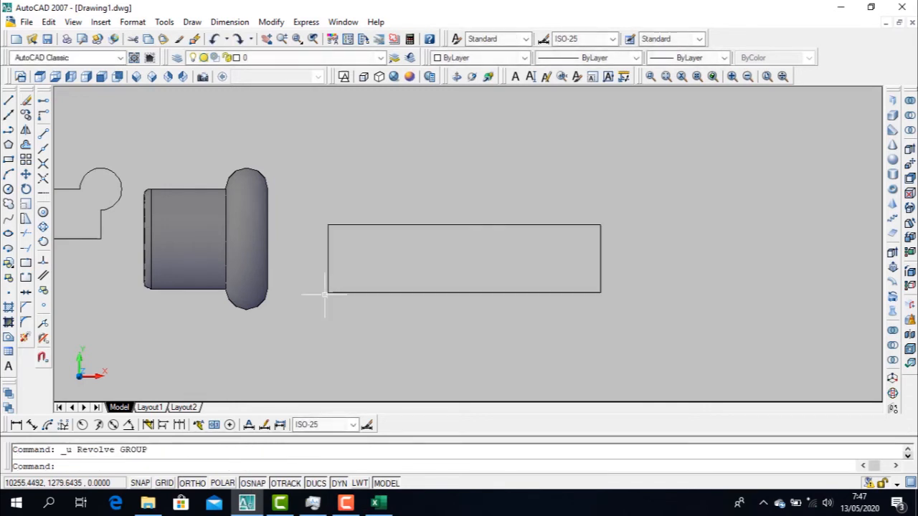
Revolve the rectangular boundary again, using its lower right and lower left corners as the axis and 360 as the angle
{"action": "left_click", "coordinate": [193, 22]}
{"action": "mouse_move", "coordinate": [215, 37]}
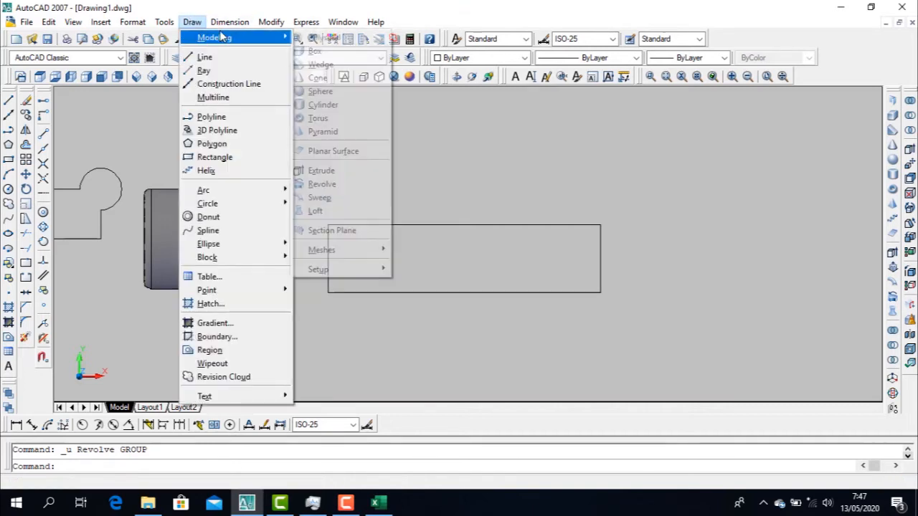
{"action": "left_click", "coordinate": [342, 184]}
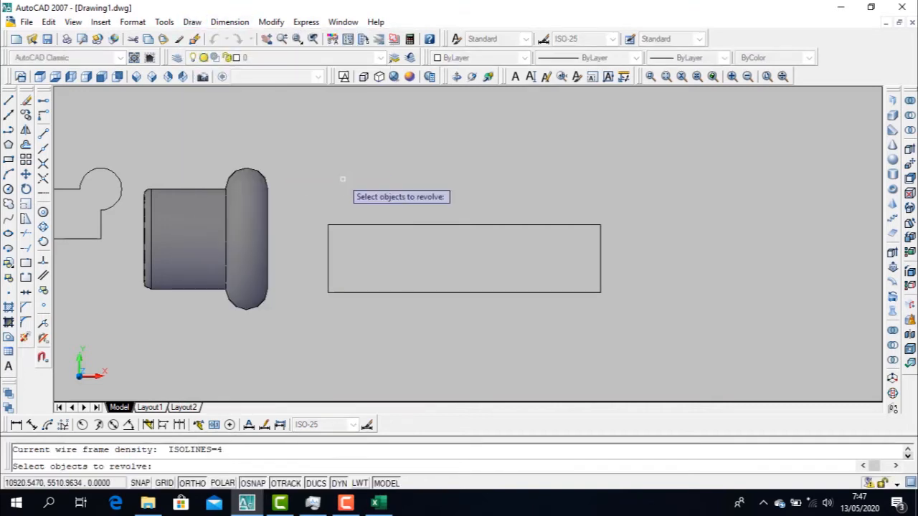
{"action": "left_click", "coordinate": [466, 225]}
{"action": "key", "text": "Return"}
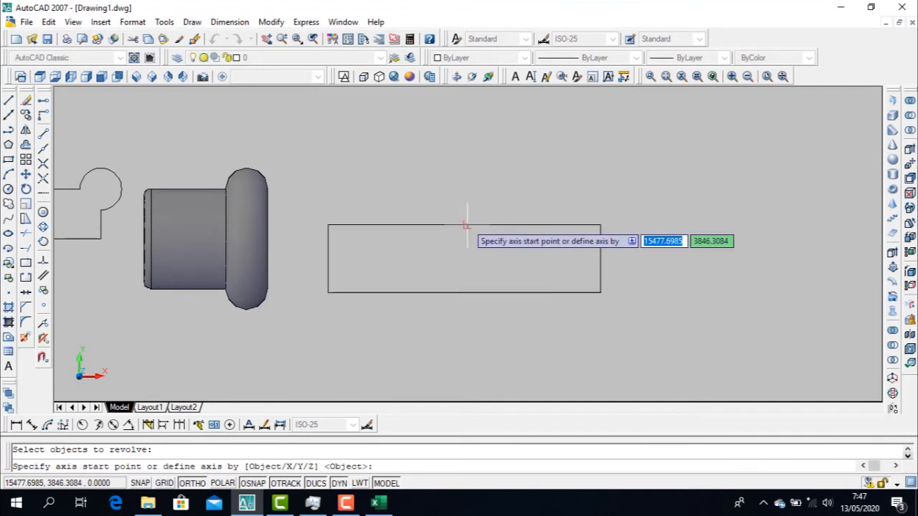
{"action": "left_click", "coordinate": [600, 293]}
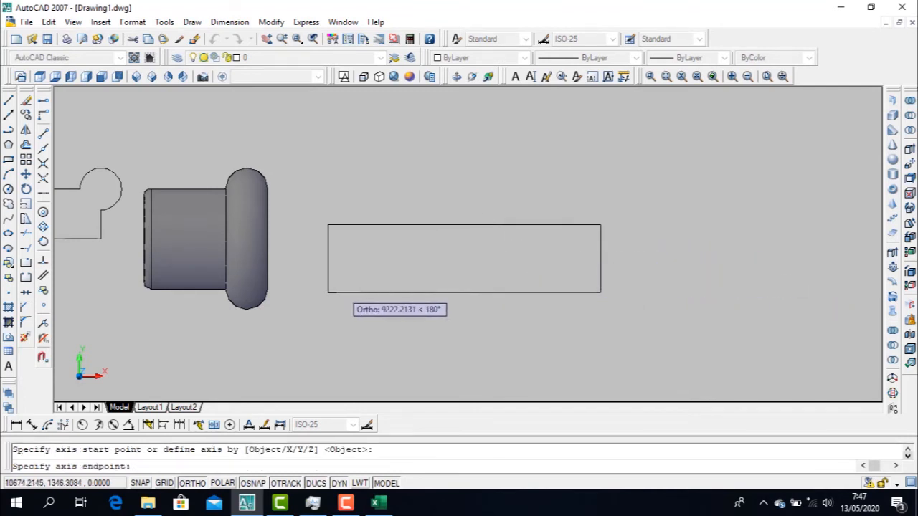
{"action": "left_click", "coordinate": [327, 293]}
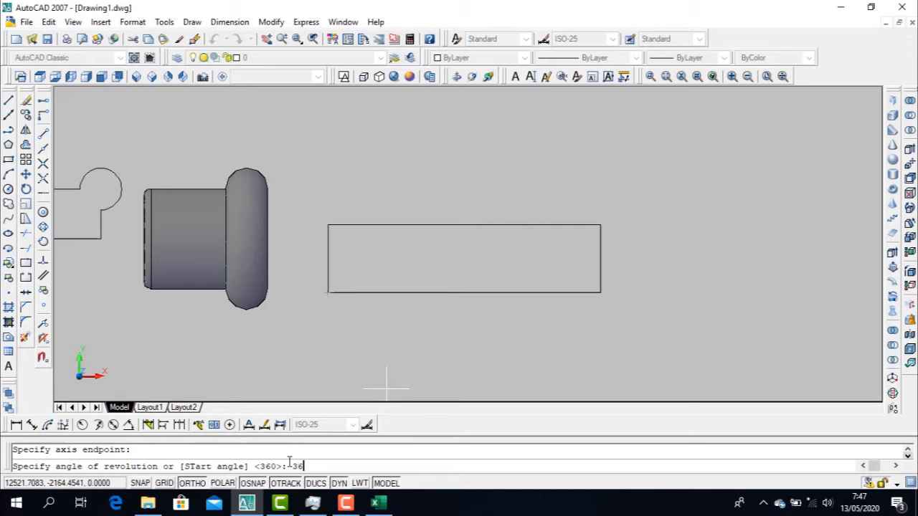
{"action": "key", "text": "Return"}
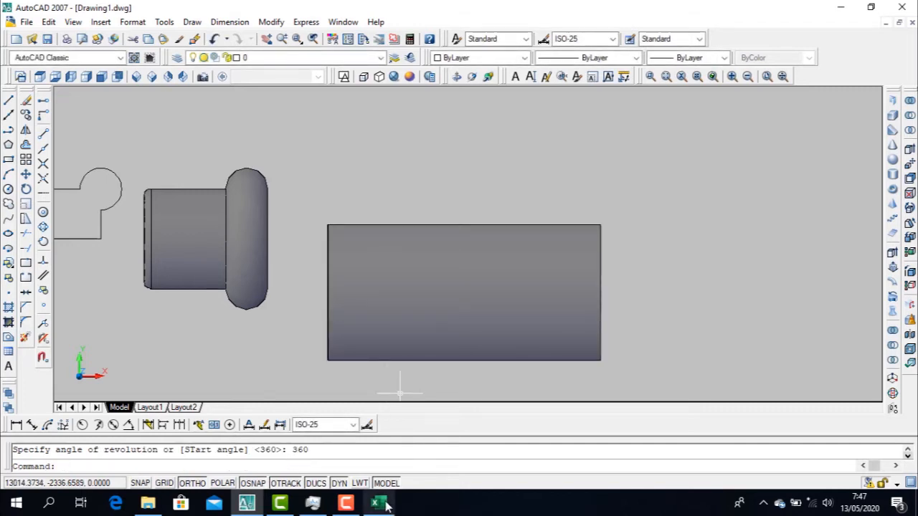
{"action": "key", "text": "Escape"}
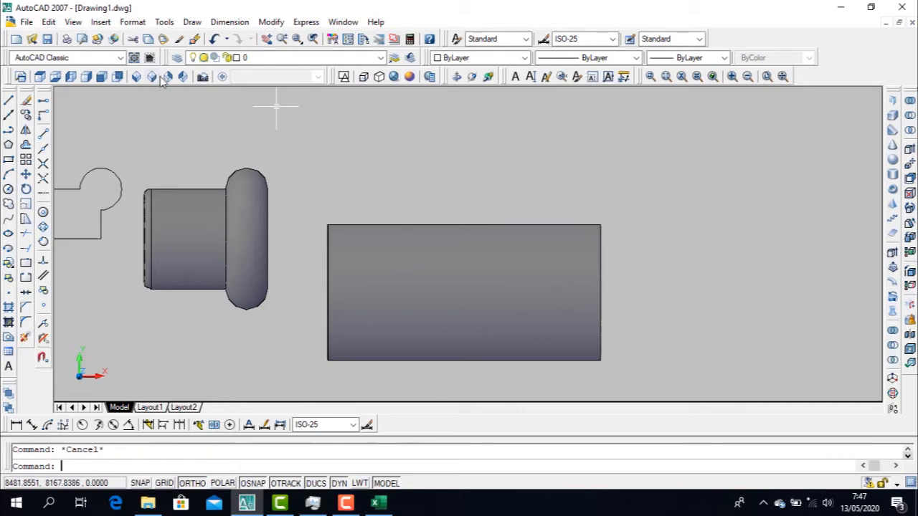
View the revolved cylinder in SE Isometric, and undo both the view change and the revolve
{"action": "left_click", "coordinate": [152, 76]}
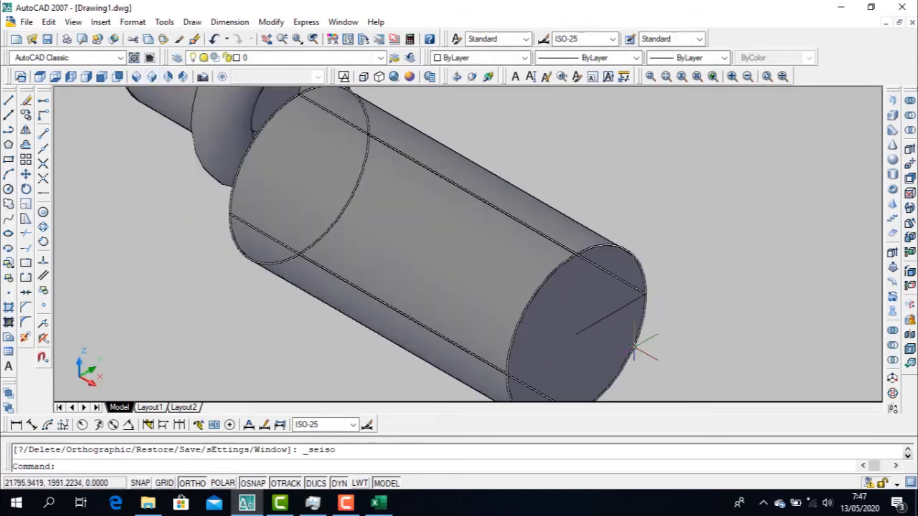
{"action": "key", "text": "ctrl+z"}
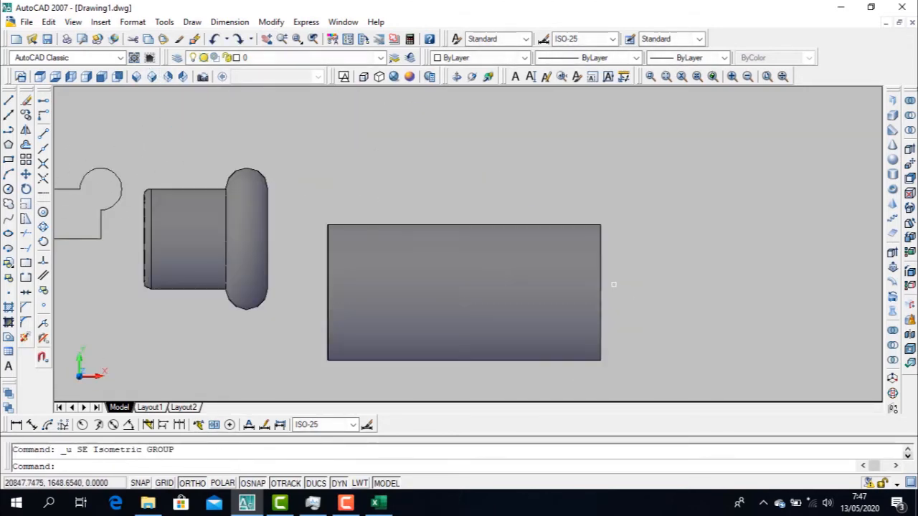
{"action": "key", "text": "ctrl+z"}
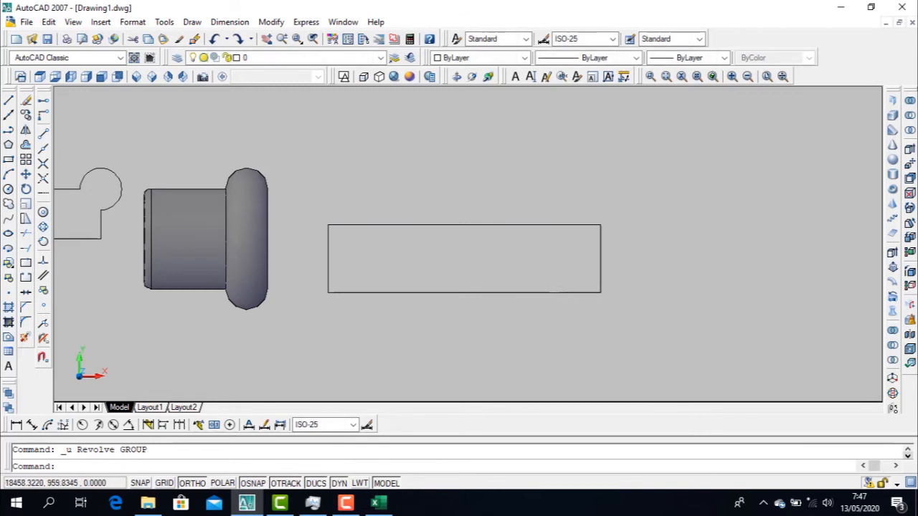
{"action": "type", "text": "rev"}
{"action": "key", "text": "Return"}
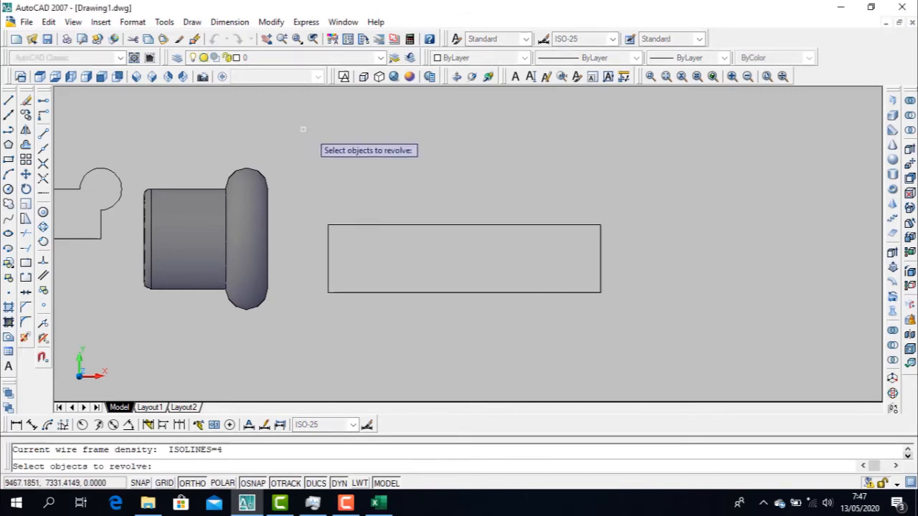
{"action": "key", "text": "Escape"}
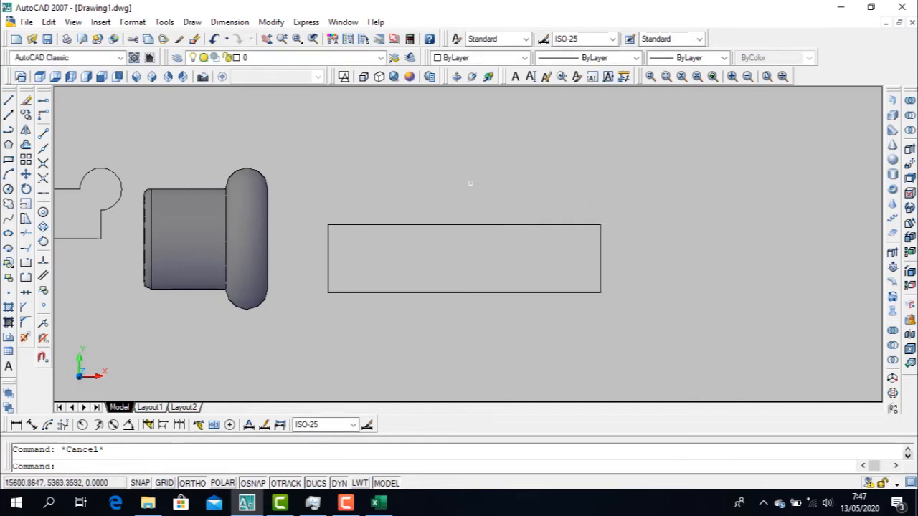
{"action": "left_click", "coordinate": [193, 21]}
{"action": "mouse_move", "coordinate": [215, 38]}
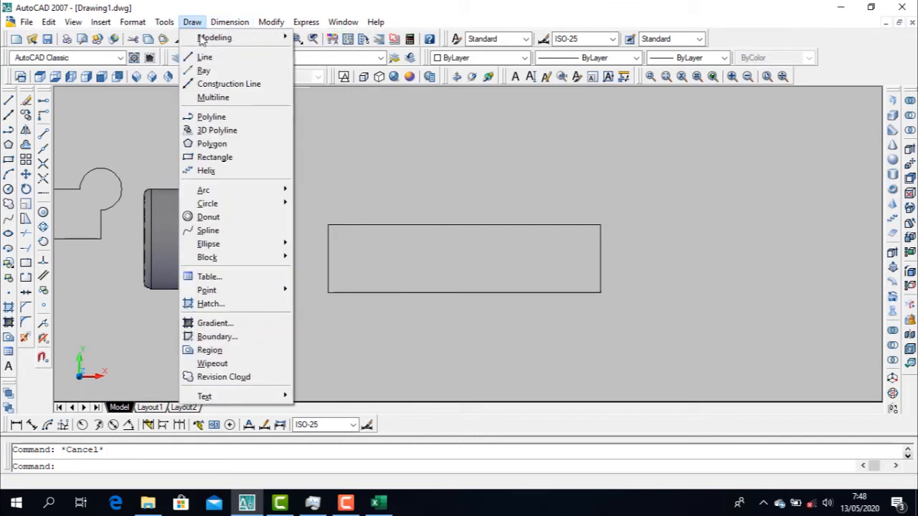
{"action": "mouse_move", "coordinate": [278, 43]}
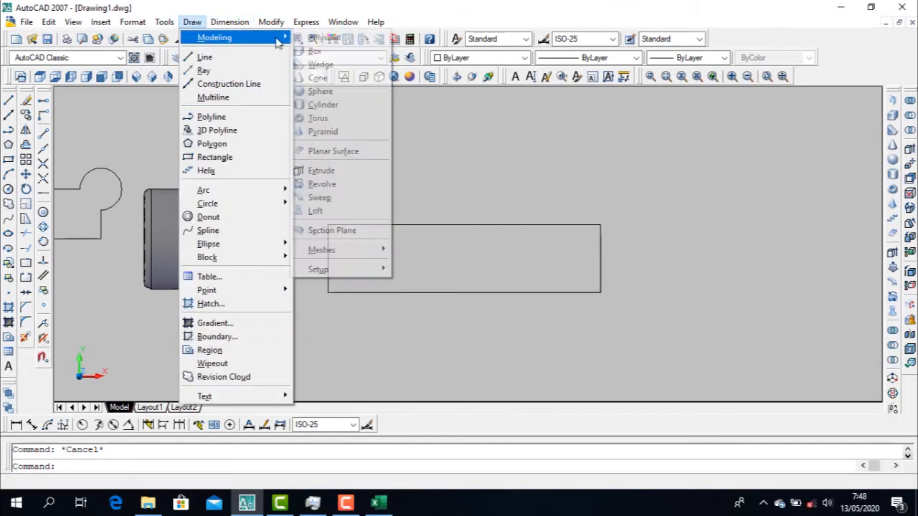
{"action": "key", "text": "Escape"}
{"action": "key", "text": "Escape"}
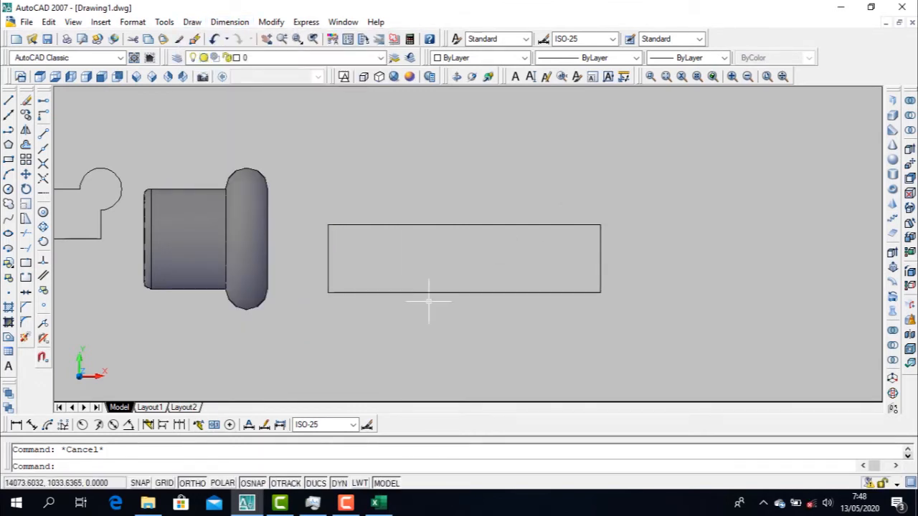
Revolve the rectangular boundary 90 degrees, using its lower right and lower left corners as the axis
{"action": "type", "text": "re"}
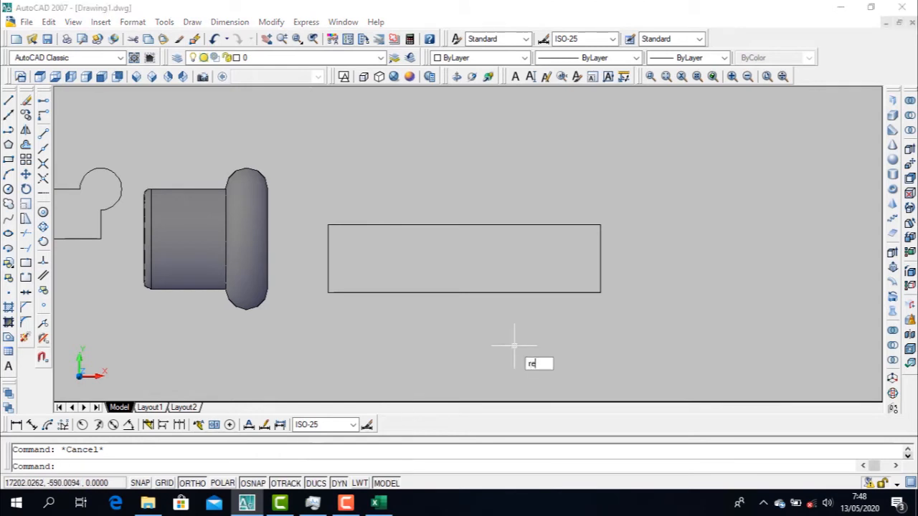
{"action": "type", "text": "v"}
{"action": "key", "text": "Return"}
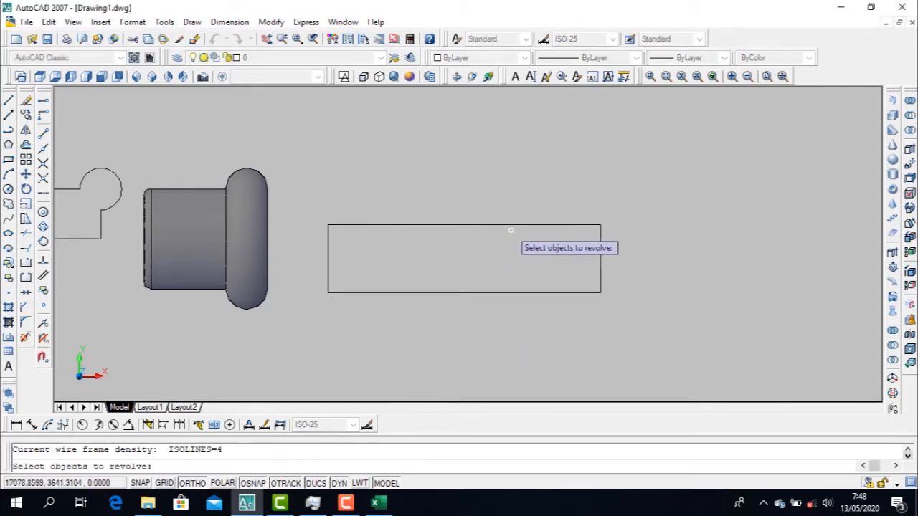
{"action": "left_click", "coordinate": [514, 226]}
{"action": "key", "text": "Return"}
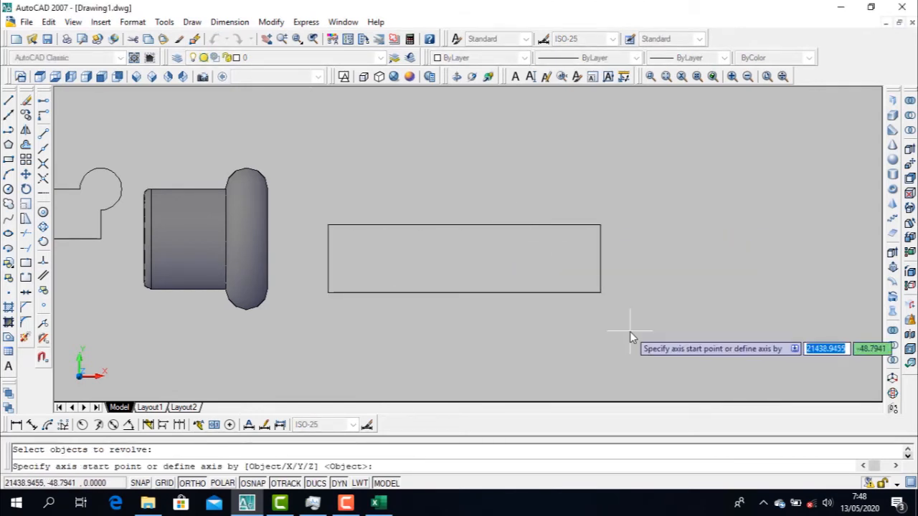
{"action": "left_click", "coordinate": [606, 292]}
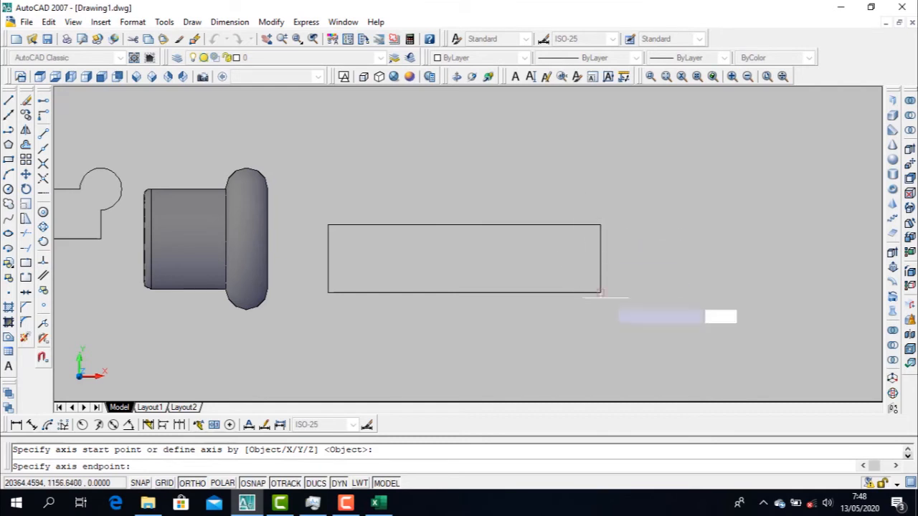
{"action": "left_click", "coordinate": [327, 292]}
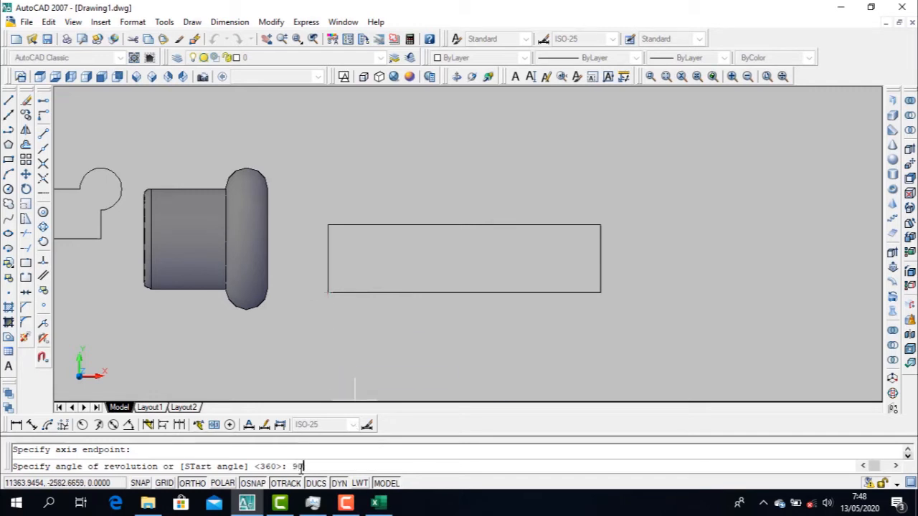
{"action": "key", "text": "Return"}
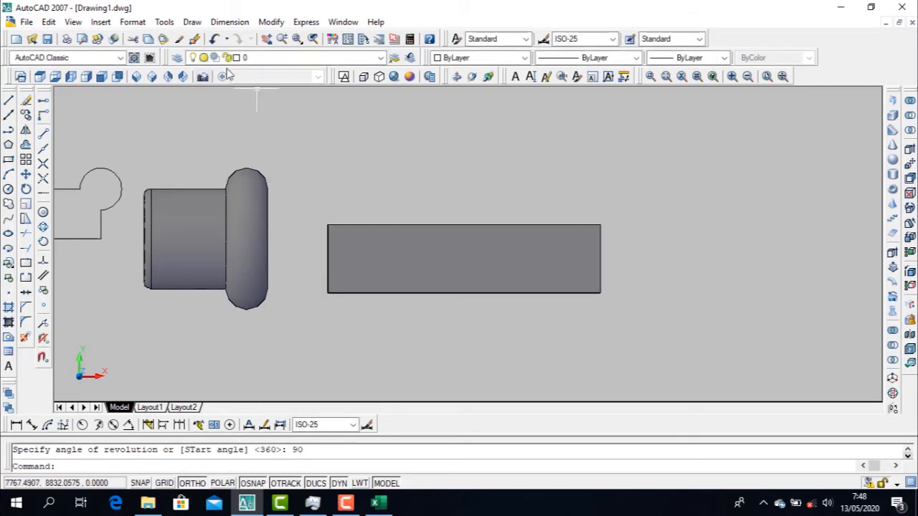
View the 90-degree revolved solid in SE Isometric and examine its quarter-round end up close
{"action": "left_click", "coordinate": [152, 76]}
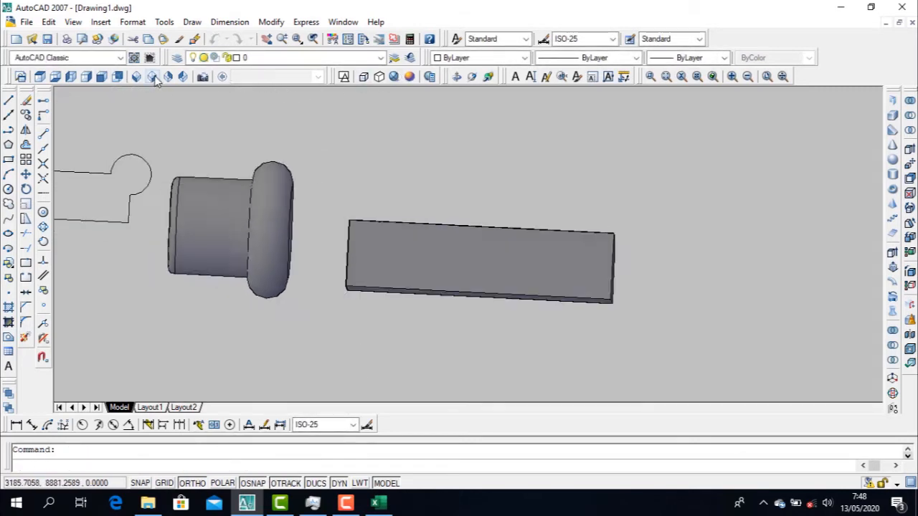
{"action": "scroll", "coordinate": [667, 356], "scroll_direction": "up", "scroll_amount": 5}
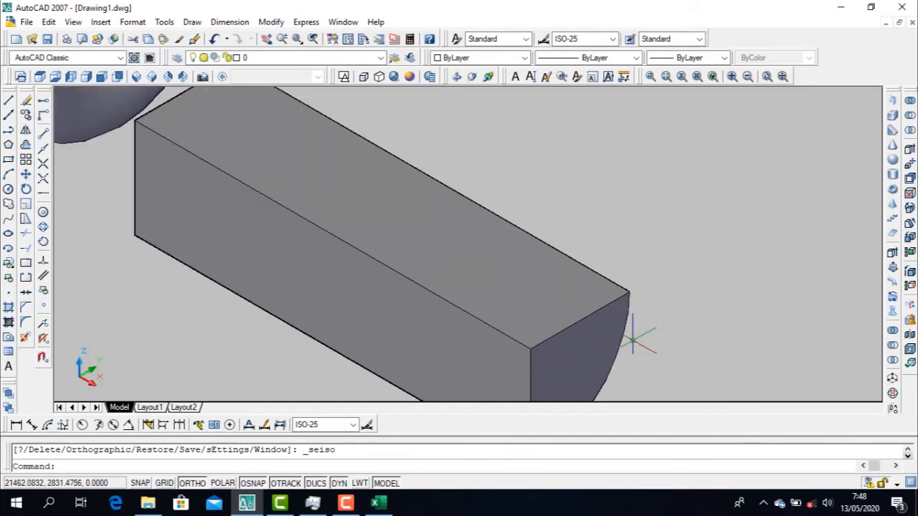
{"action": "key", "text": "Escape"}
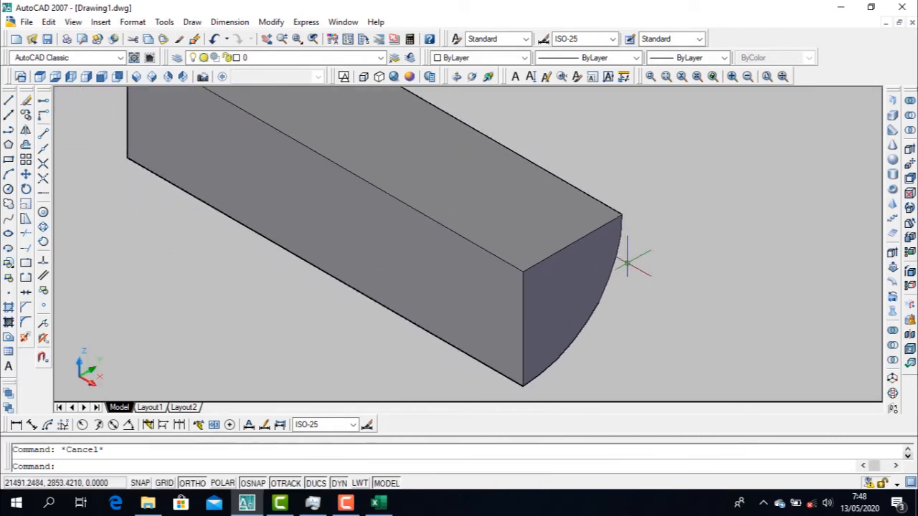
Erase all solids and profile outlines from the drawing, and return to the Top view
{"action": "scroll", "coordinate": [627, 283], "scroll_direction": "down", "scroll_amount": 5}
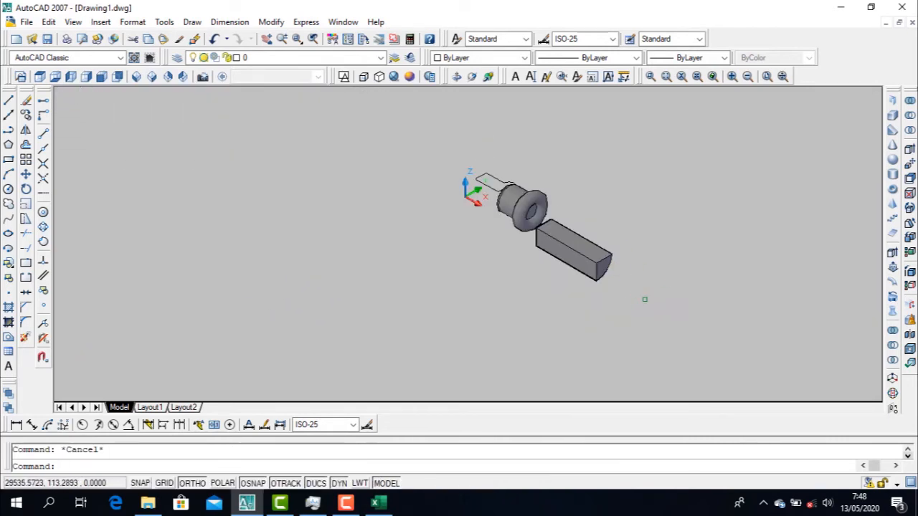
{"action": "left_click", "coordinate": [638, 293]}
{"action": "left_click", "coordinate": [509, 188]}
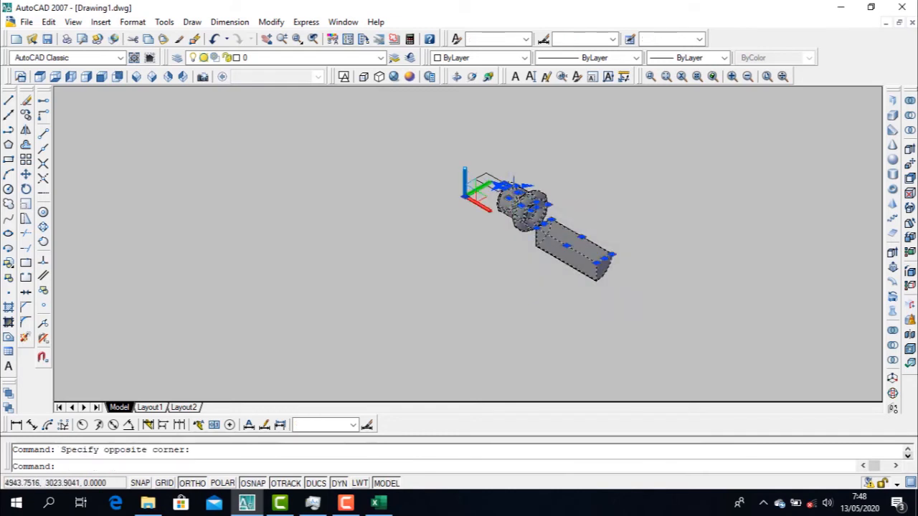
{"action": "key", "text": "Delete"}
{"action": "left_click", "coordinate": [619, 246]}
{"action": "left_click", "coordinate": [418, 106]}
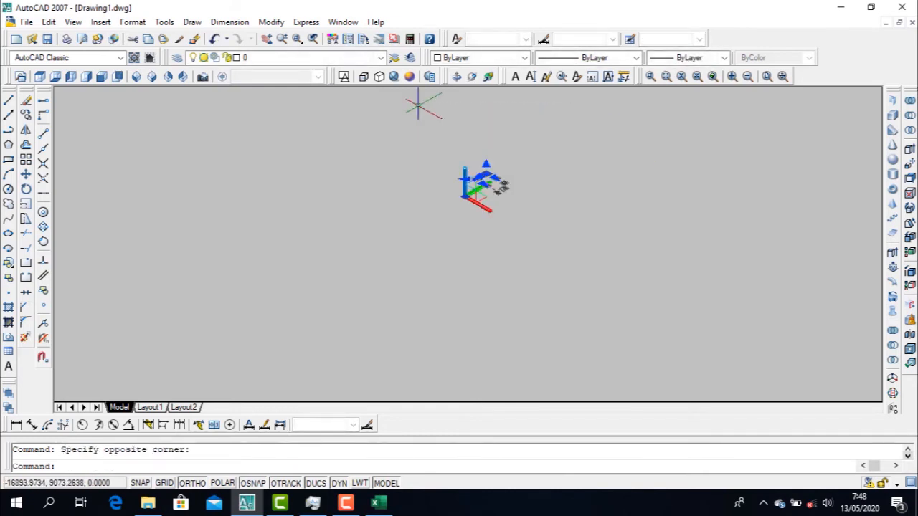
{"action": "key", "text": "Delete"}
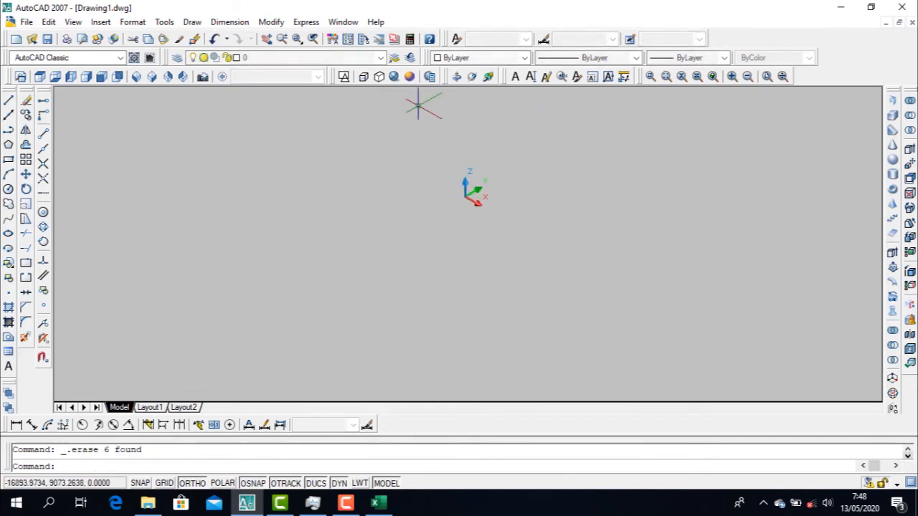
{"action": "left_click", "coordinate": [40, 77]}
{"action": "left_click", "coordinate": [192, 22]}
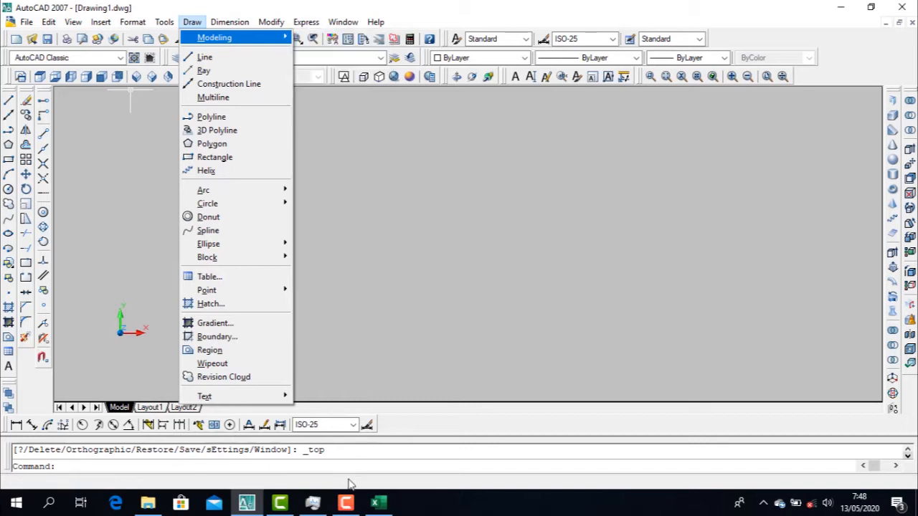
{"action": "left_click", "coordinate": [348, 502]}
{"action": "left_click", "coordinate": [854, 446]}
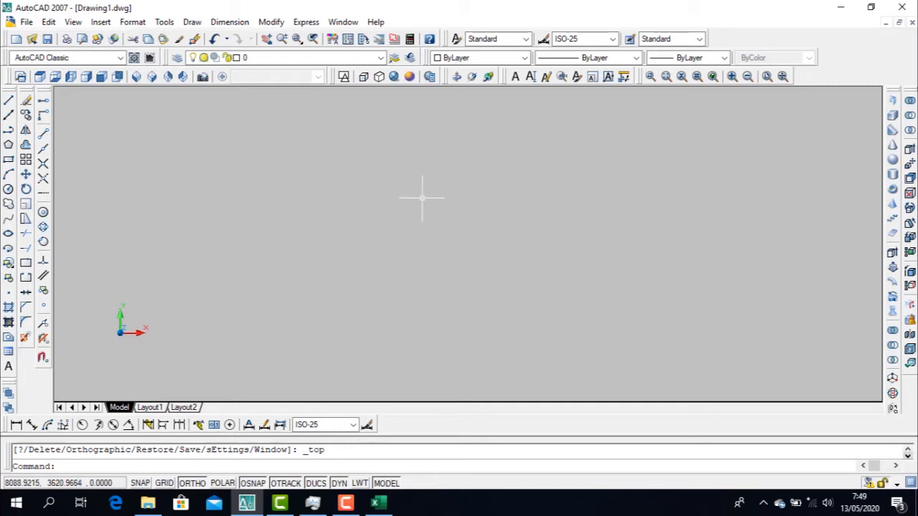
Set the empty drawing to the SE Isometric view with the 2D Wireframe visual style
{"action": "key", "text": "Escape"}
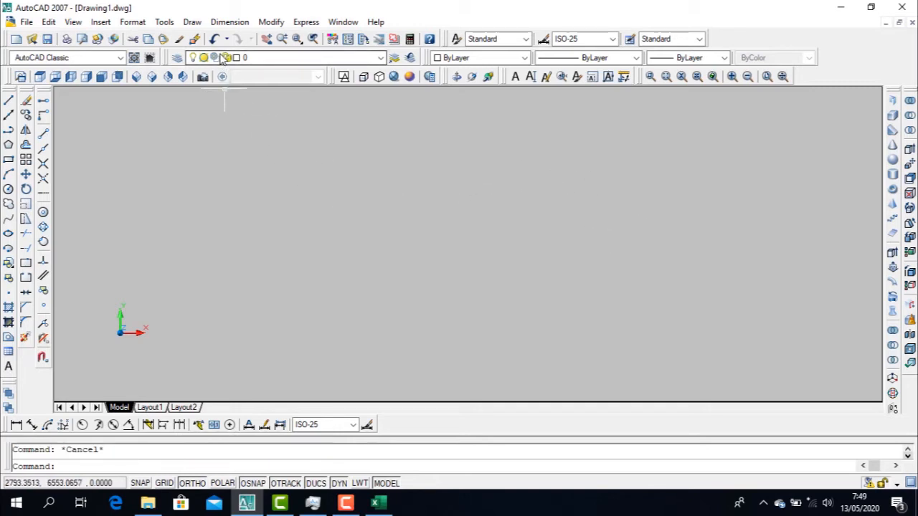
{"action": "left_click", "coordinate": [151, 76]}
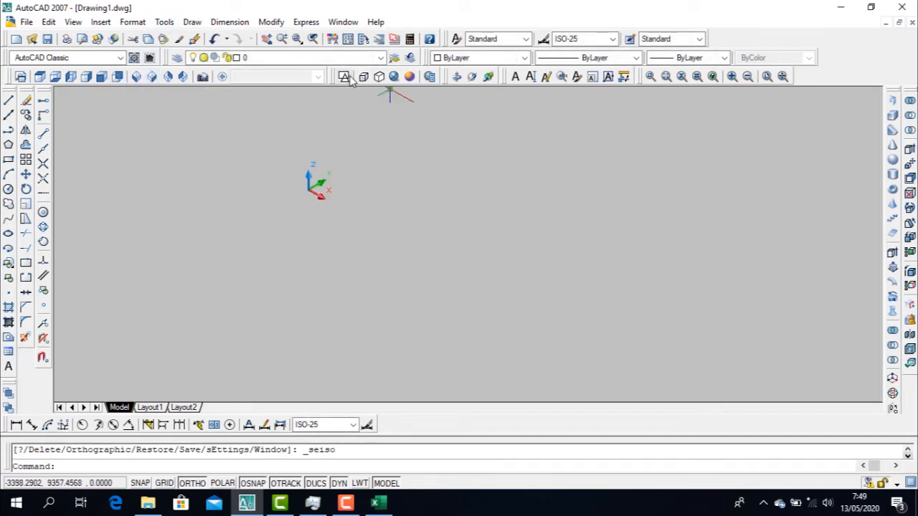
{"action": "left_click", "coordinate": [344, 77]}
Start a helix centred at about 10246, 2024 and give its base a diameter of 500
{"action": "type", "text": "helix"}
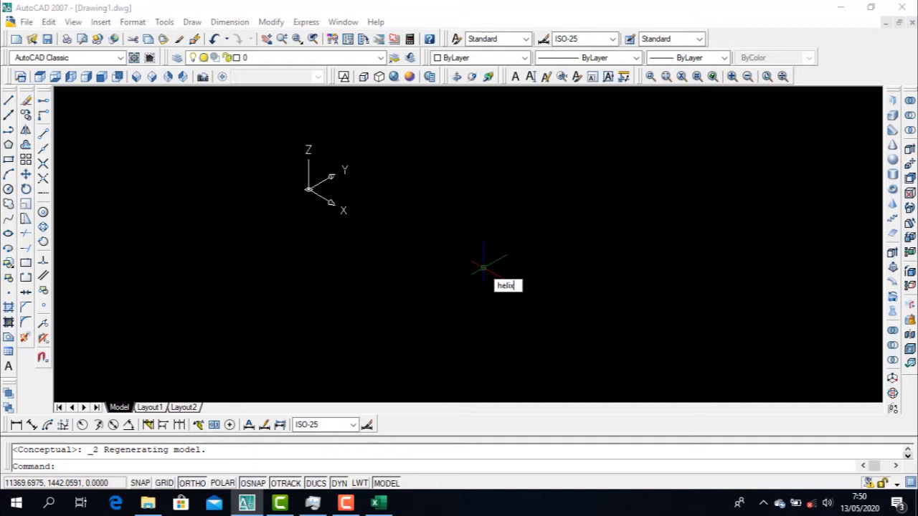
{"action": "key", "text": "Return"}
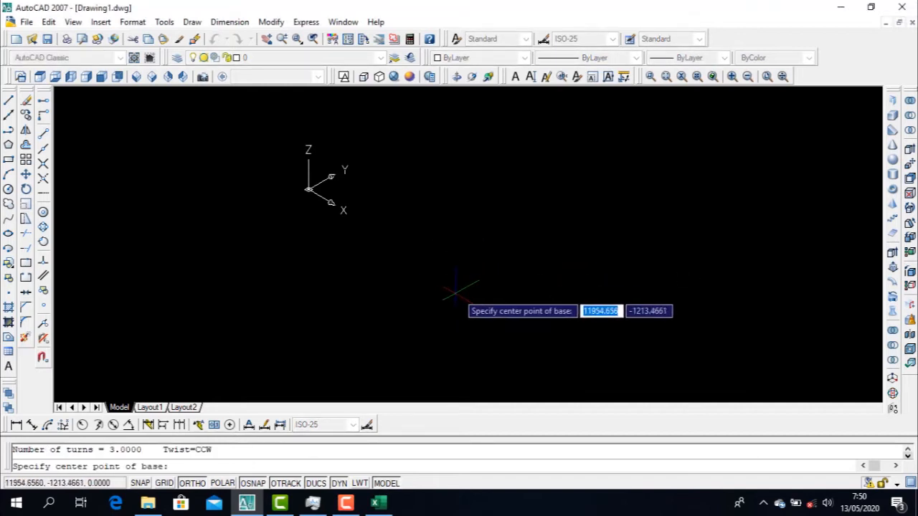
{"action": "left_click", "coordinate": [476, 253]}
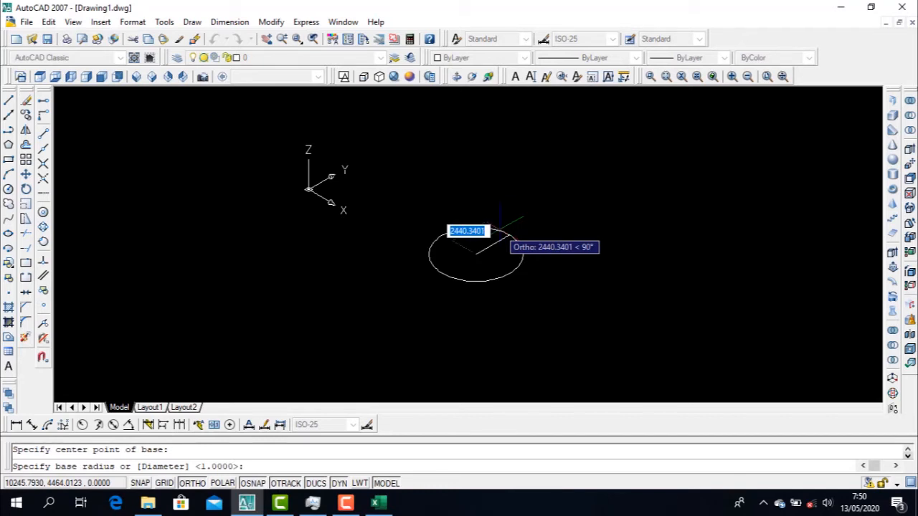
{"action": "type", "text": "500"}
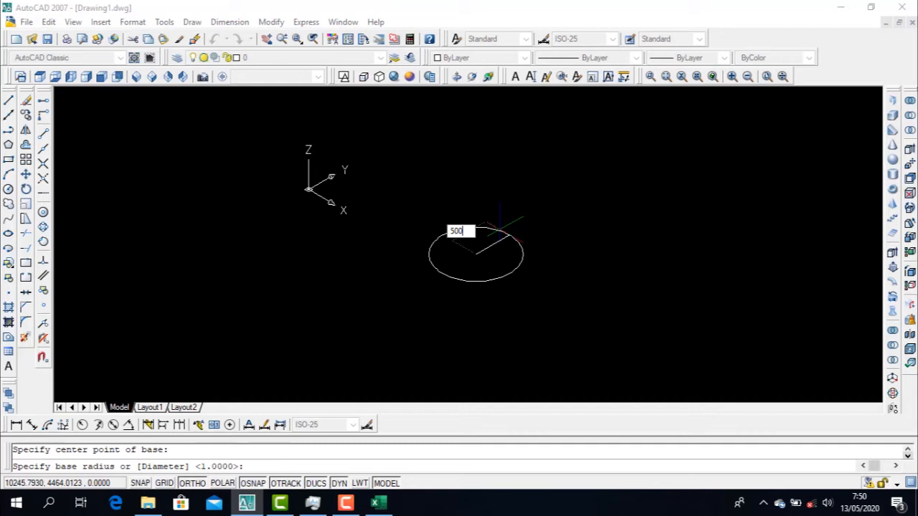
{"action": "key", "text": "BackSpace"}
{"action": "key", "text": "BackSpace"}
{"action": "key", "text": "BackSpace"}
{"action": "type", "text": "d"}
{"action": "key", "text": "Return"}
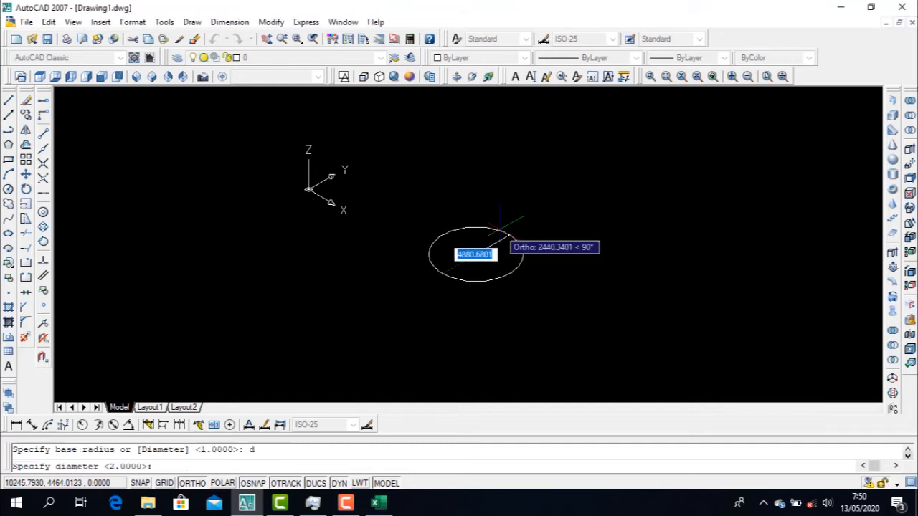
{"action": "type", "text": "500"}
{"action": "key", "text": "Return"}
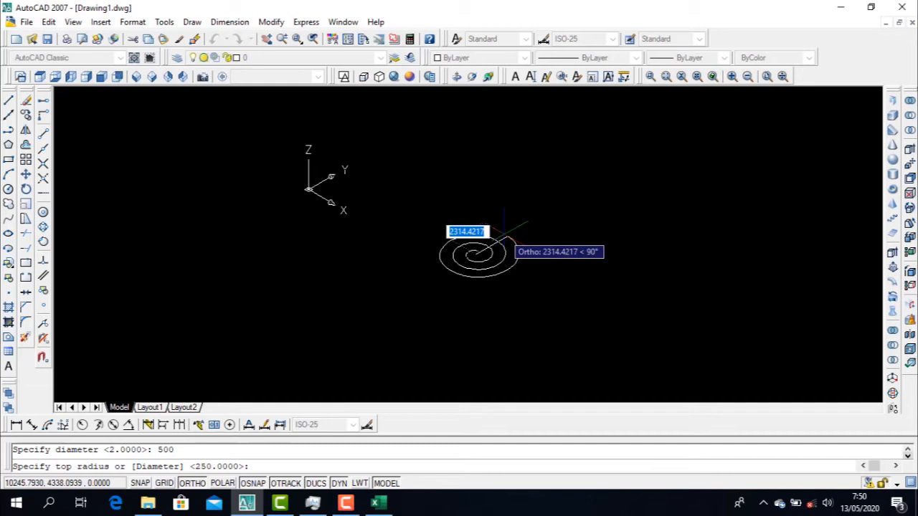
Specify the top of the helix by diameter, with a value of 500
{"action": "type", "text": "d"}
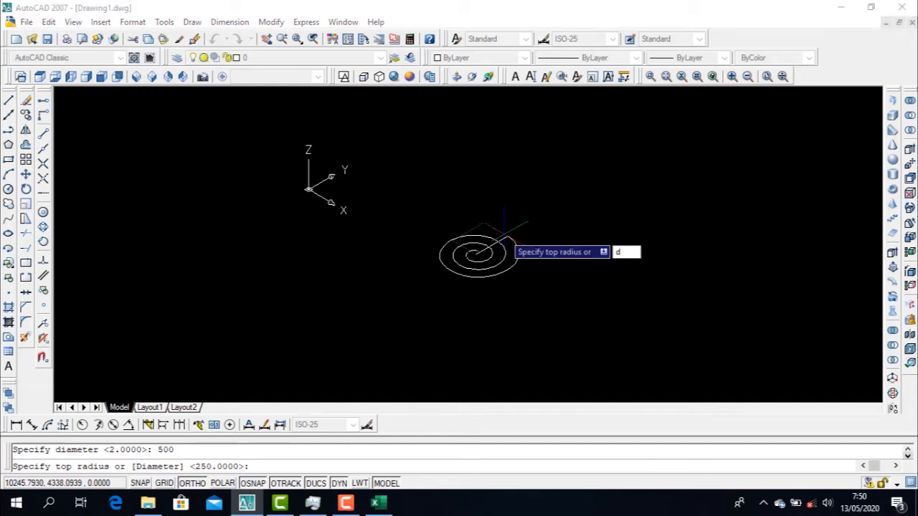
{"action": "key", "text": "Return"}
{"action": "type", "text": "500"}
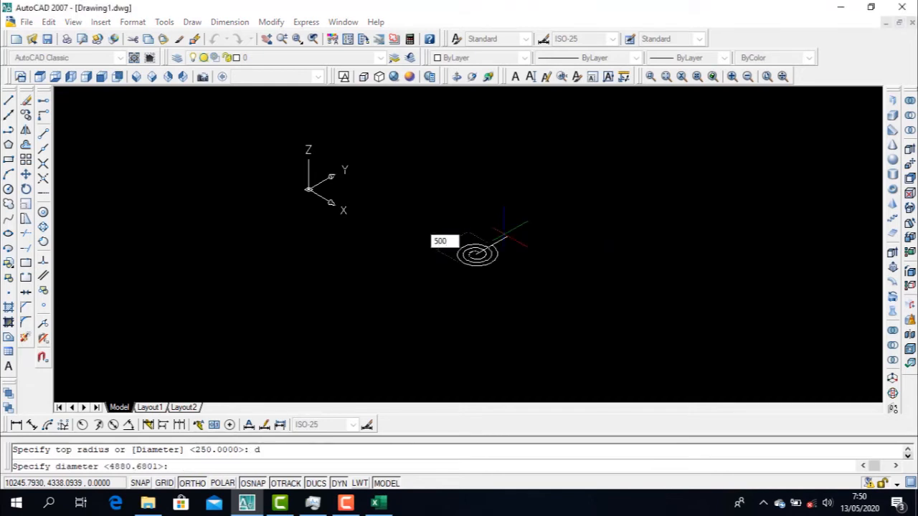
{"action": "key", "text": "Return"}
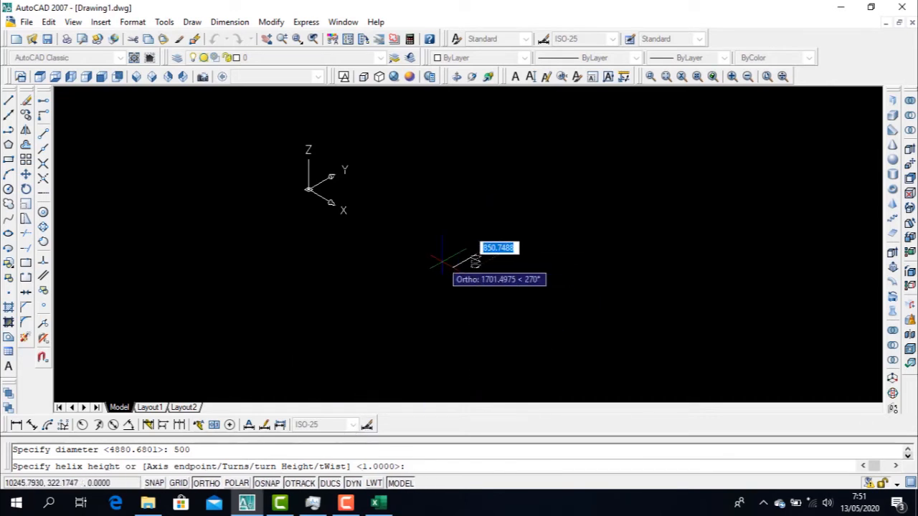
Set the helix twist direction to CW and the number of turns to 50
{"action": "type", "text": "w"}
{"action": "key", "text": "Return"}
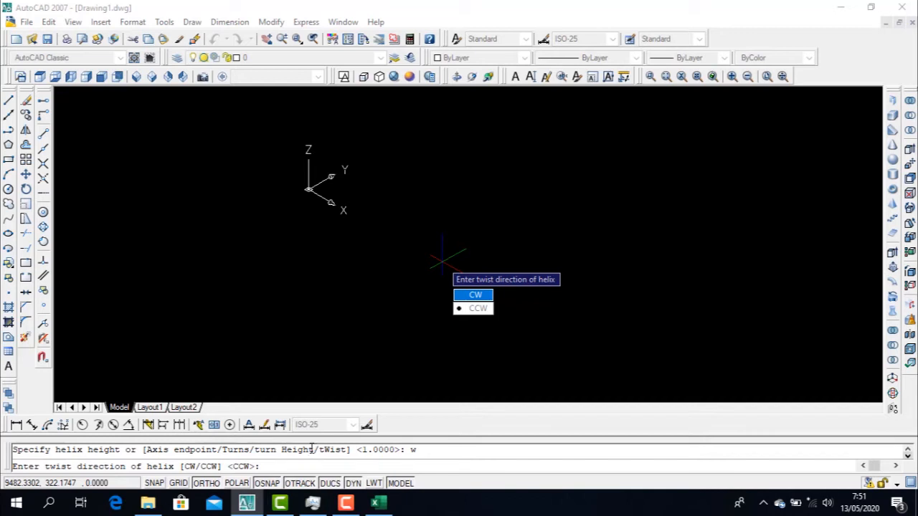
{"action": "left_click", "coordinate": [463, 299]}
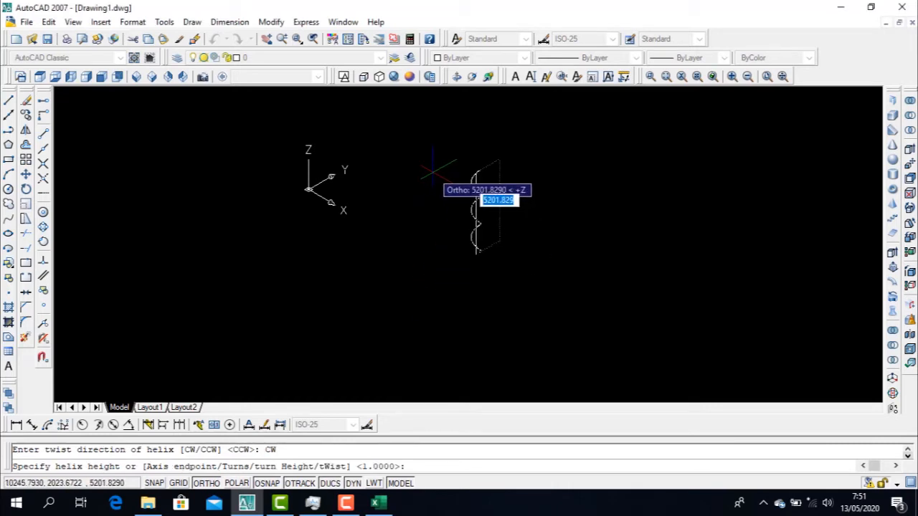
{"action": "type", "text": "t"}
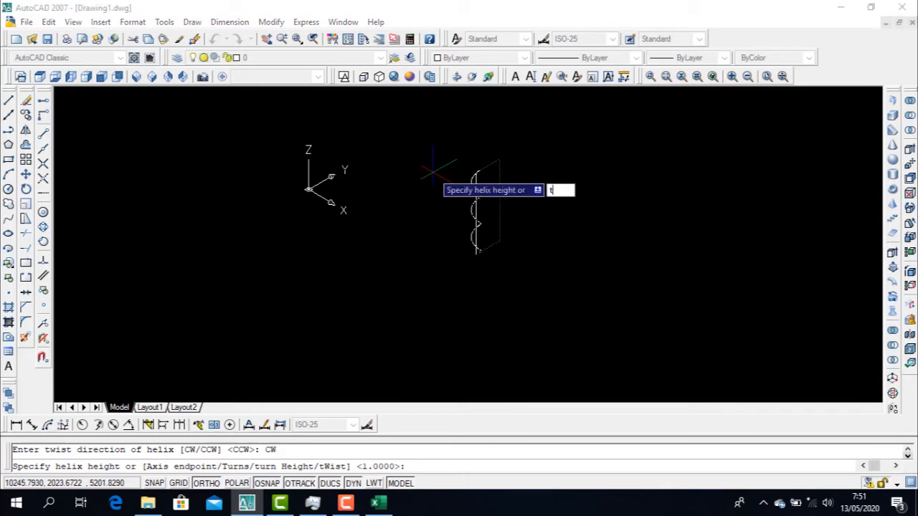
{"action": "key", "text": "Return"}
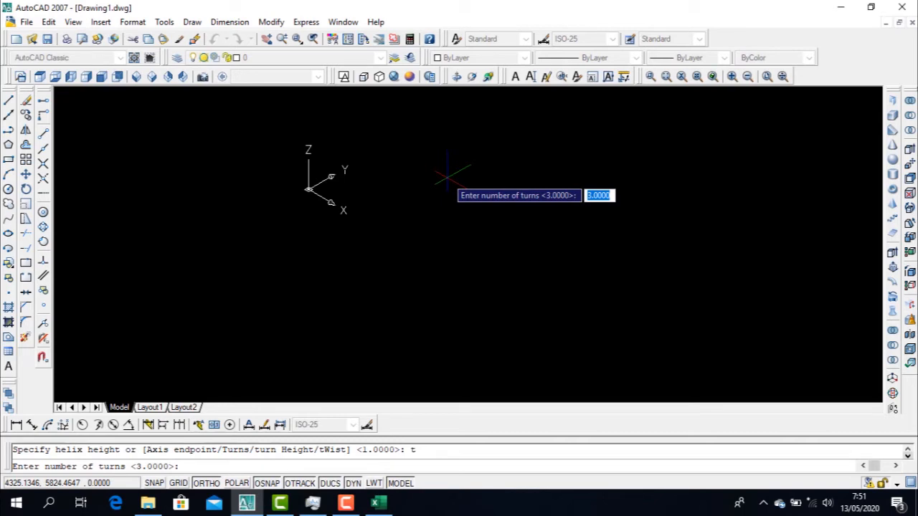
{"action": "type", "text": "5"}
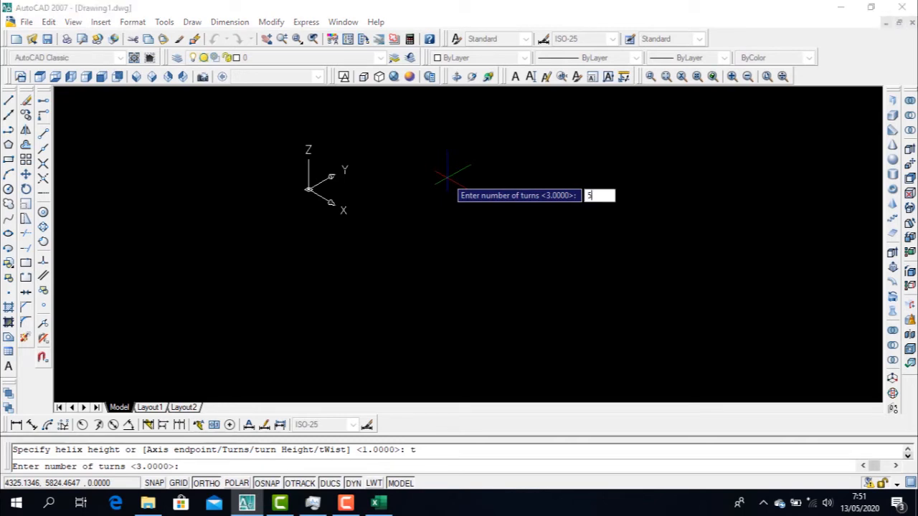
{"action": "type", "text": "0"}
{"action": "key", "text": "Return"}
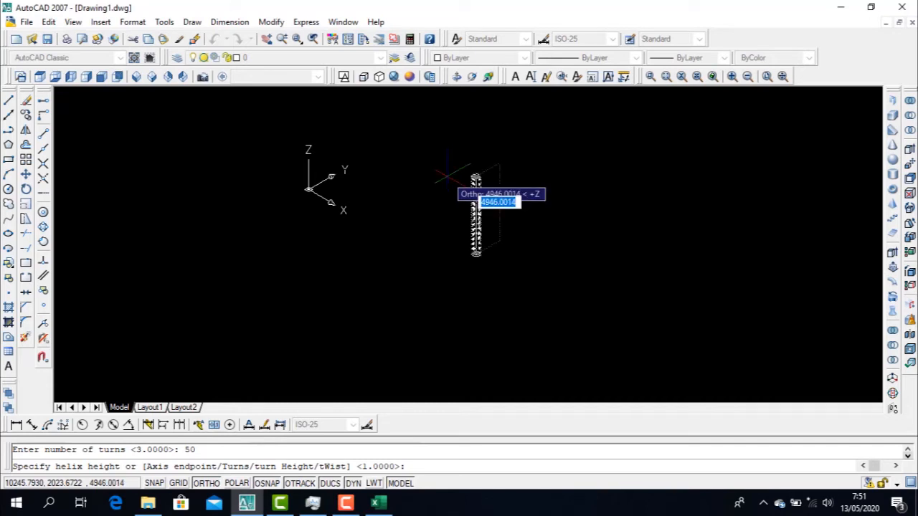
Complete the helix with a turn height of 5 between turns
{"action": "type", "text": "h"}
{"action": "key", "text": "Return"}
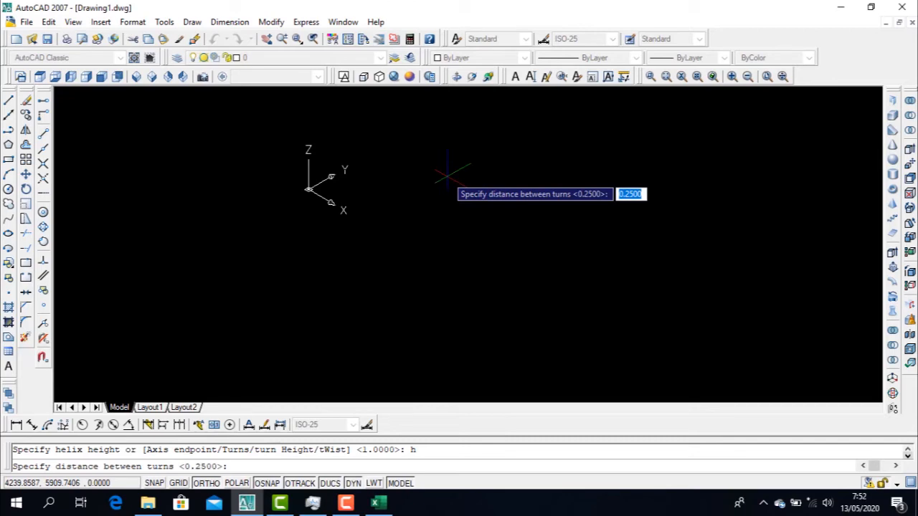
{"action": "type", "text": "5"}
{"action": "key", "text": "Return"}
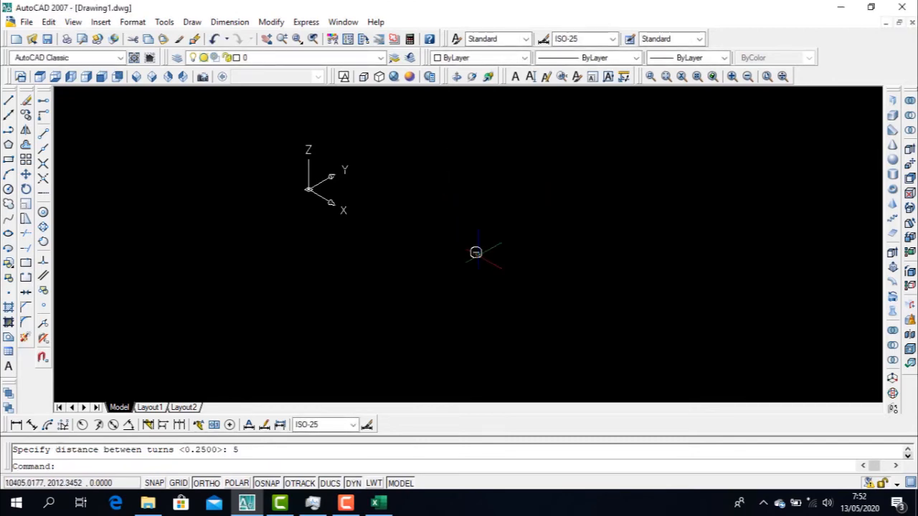
{"action": "scroll", "coordinate": [475, 252], "scroll_direction": "up", "scroll_amount": 6}
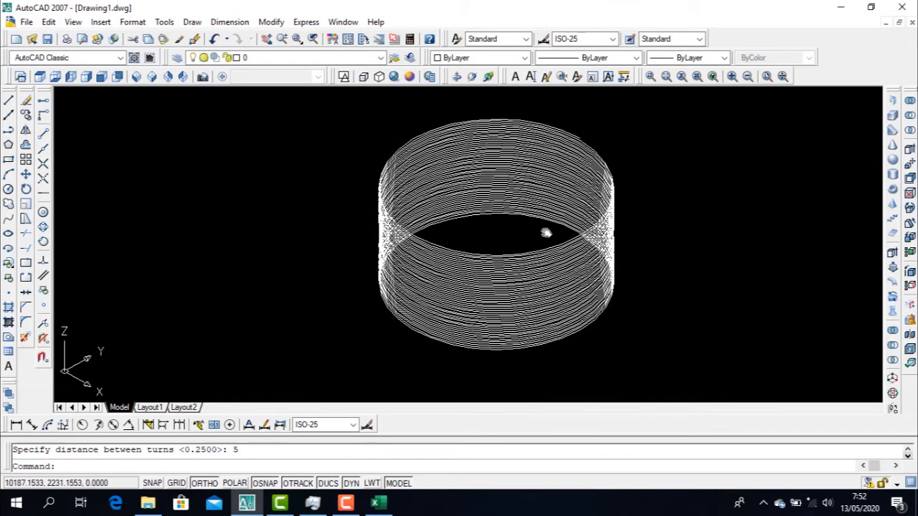
Inspect the coils of the 50-turn helix, and erase it from the drawing
{"action": "scroll", "coordinate": [545, 233], "scroll_direction": "up", "scroll_amount": 3}
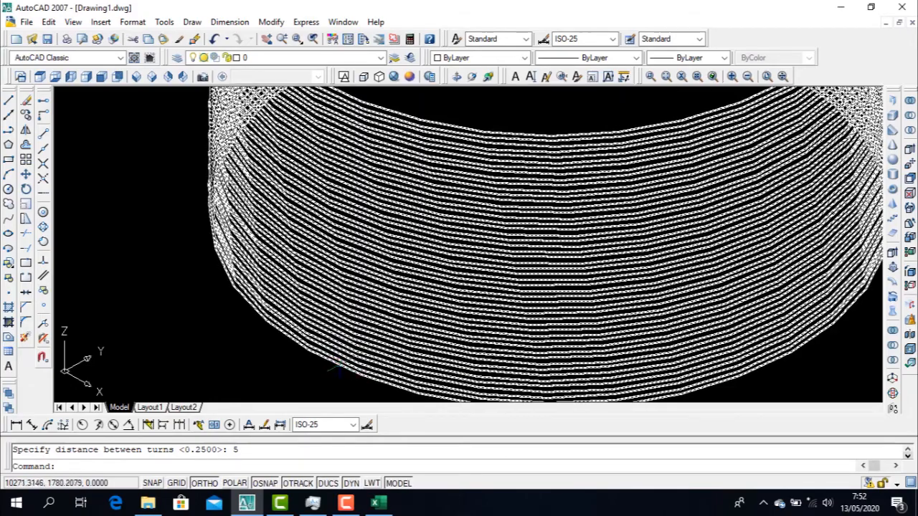
{"action": "scroll", "coordinate": [336, 369], "scroll_direction": "up", "scroll_amount": 2}
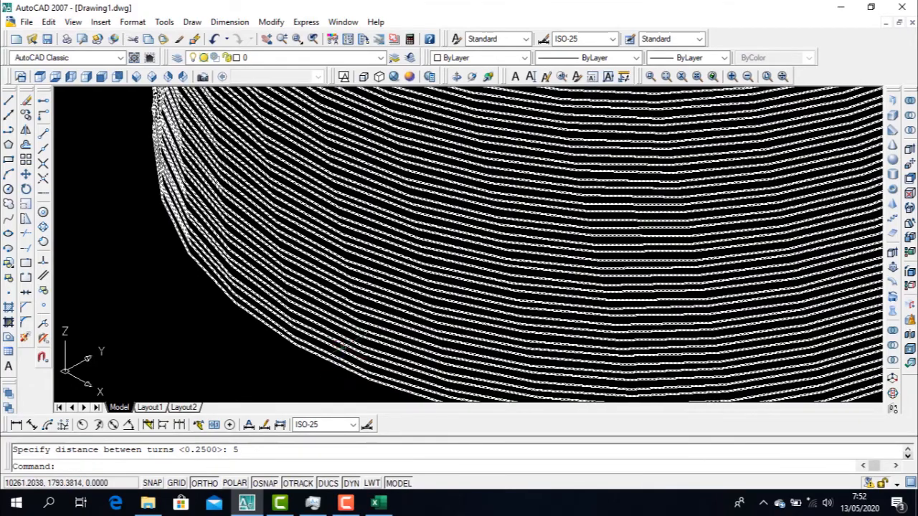
{"action": "scroll", "coordinate": [316, 365], "scroll_direction": "up", "scroll_amount": 3}
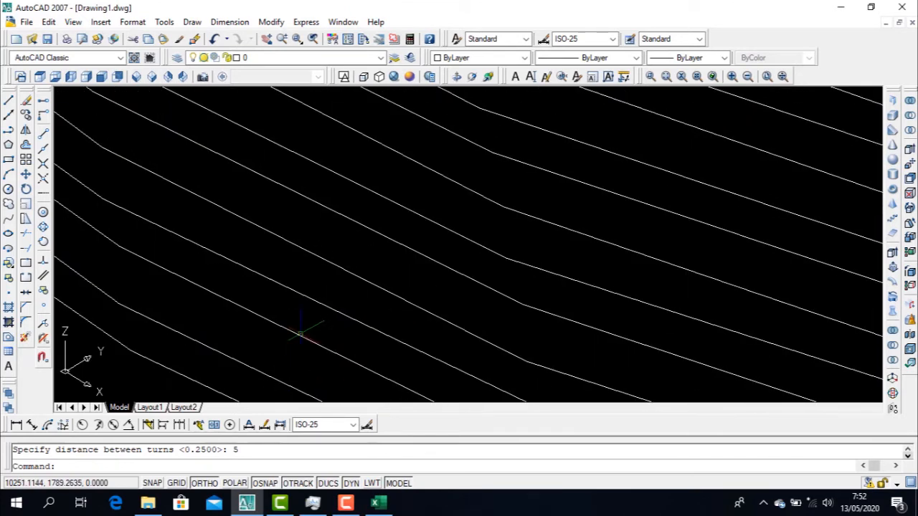
{"action": "scroll", "coordinate": [297, 369], "scroll_direction": "down", "scroll_amount": 5}
{"action": "key", "text": "Escape"}
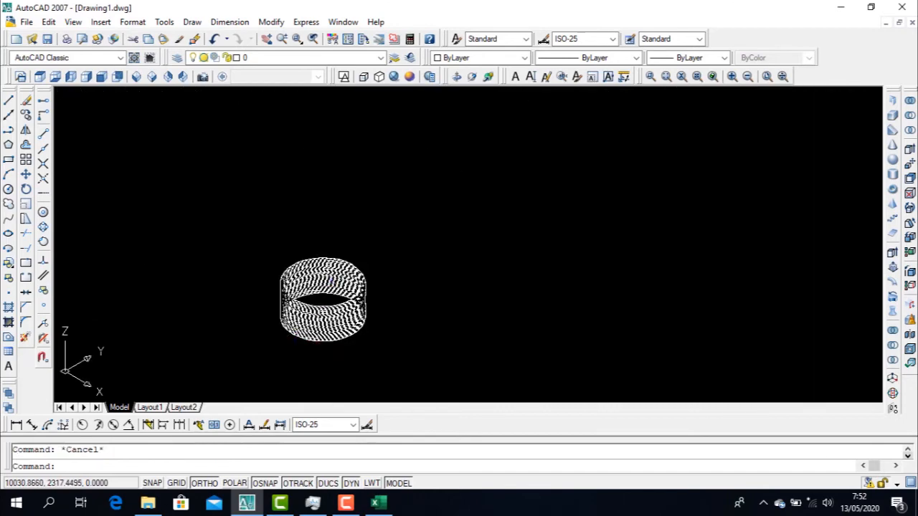
{"action": "scroll", "coordinate": [440, 328], "scroll_direction": "up", "scroll_amount": 4}
{"action": "scroll", "coordinate": [461, 353], "scroll_direction": "down", "scroll_amount": 8}
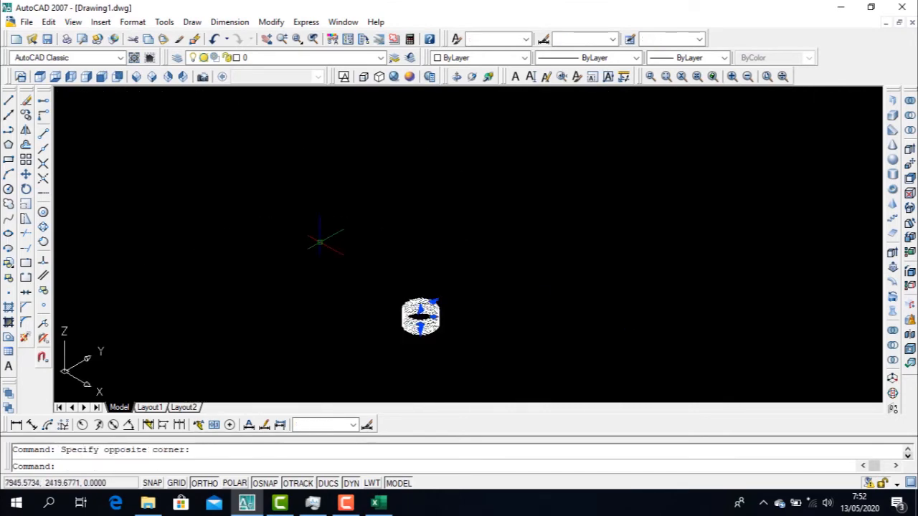
{"action": "key", "text": "Delete"}
Start a new helix centred at about 8558, 2878 with a base radius of 500 and a top radius of 500
{"action": "type", "text": "hel"}
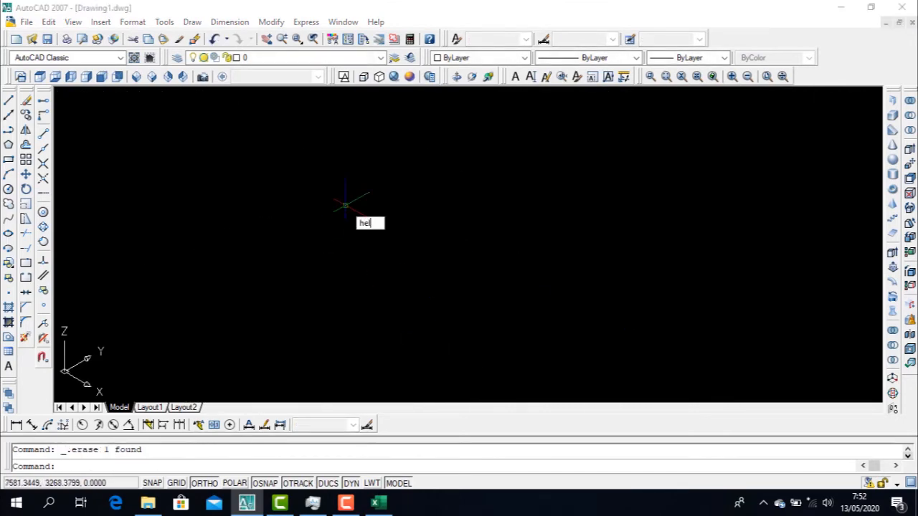
{"action": "type", "text": "ix"}
{"action": "key", "text": "Return"}
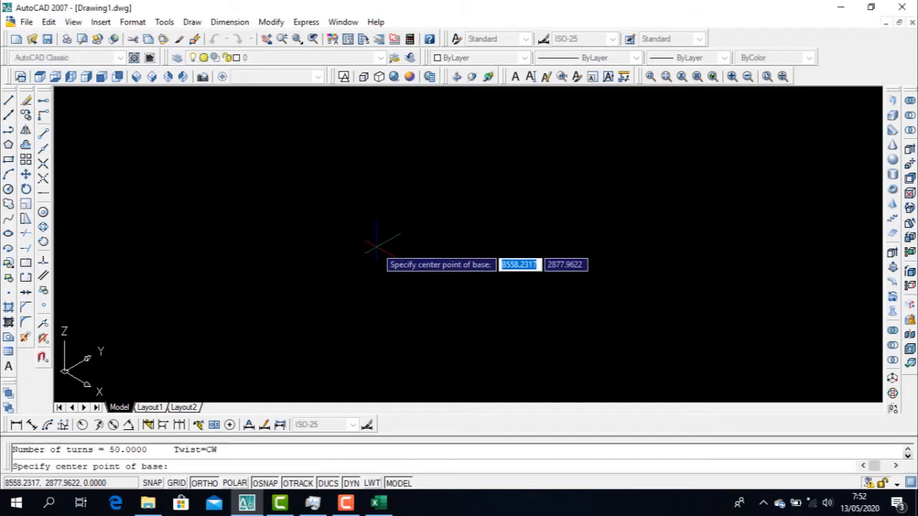
{"action": "left_click", "coordinate": [375, 247]}
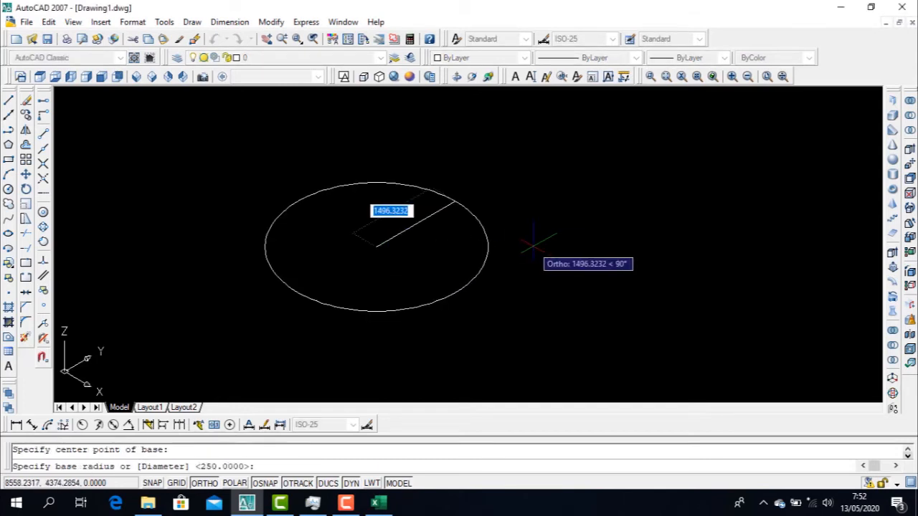
{"action": "type", "text": "50"}
{"action": "key", "text": "Return"}
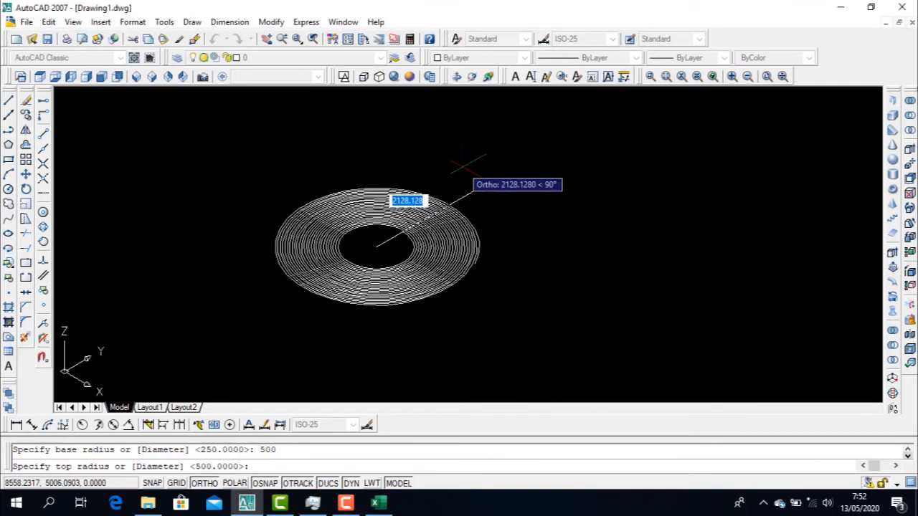
{"action": "type", "text": "500"}
{"action": "key", "text": "Return"}
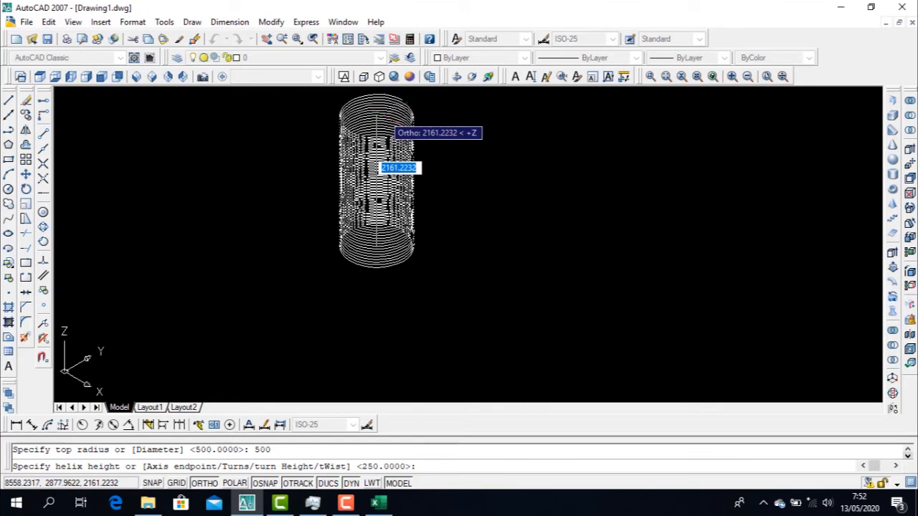
Complete the helix with a turn height of 50 between turns and 10 turns
{"action": "type", "text": "h"}
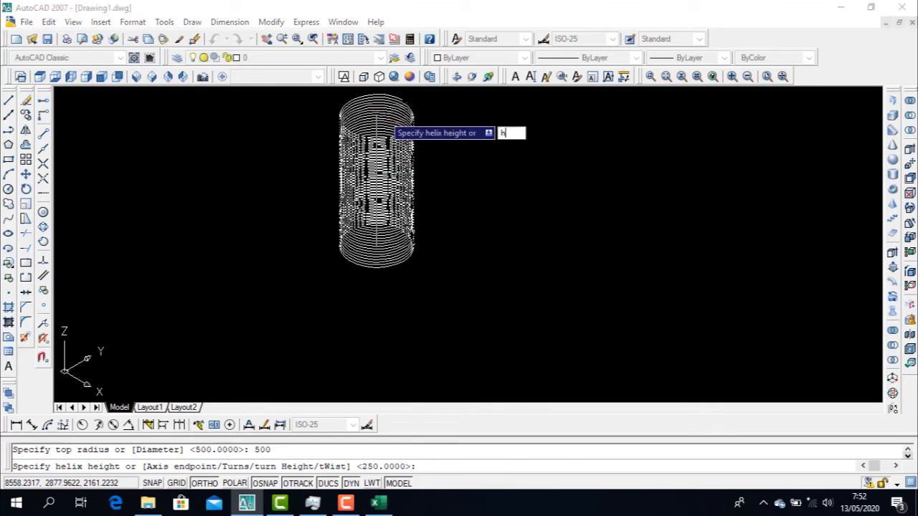
{"action": "key", "text": "Return"}
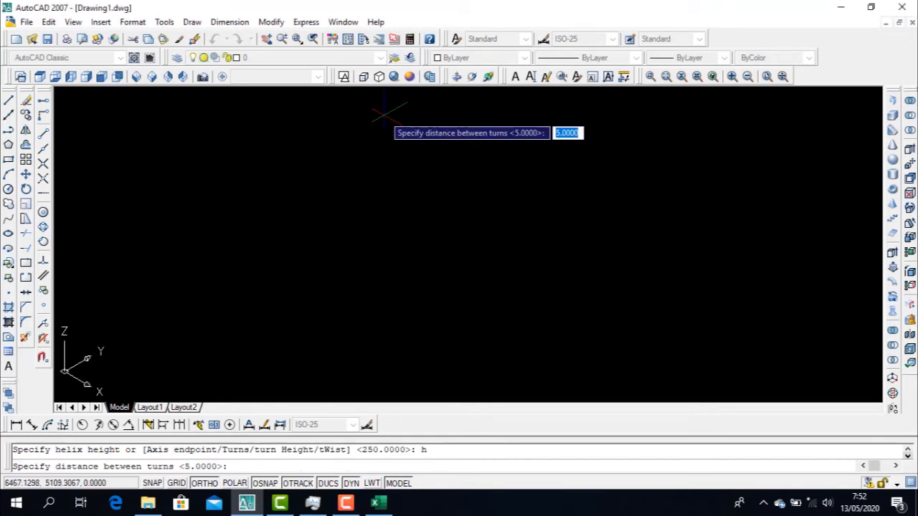
{"action": "type", "text": "5"}
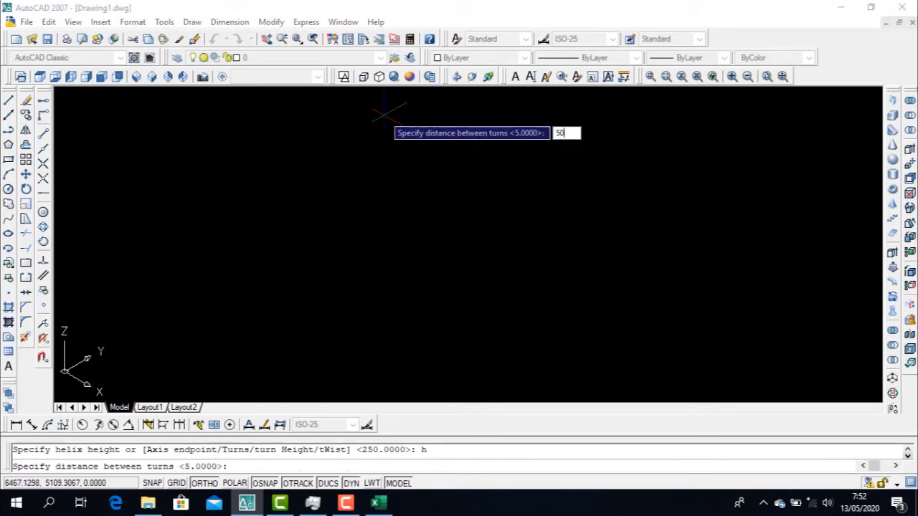
{"action": "type", "text": "0"}
{"action": "key", "text": "Return"}
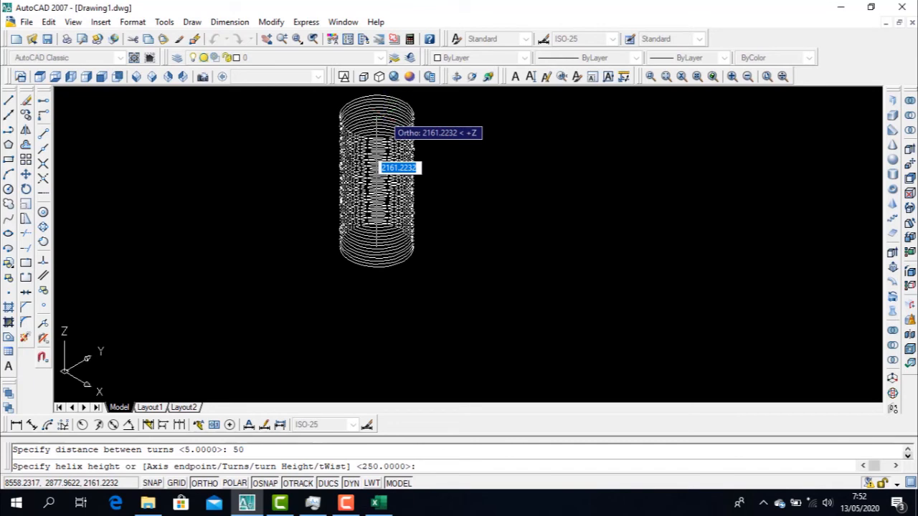
{"action": "type", "text": "t"}
{"action": "key", "text": "Return"}
{"action": "type", "text": "1"}
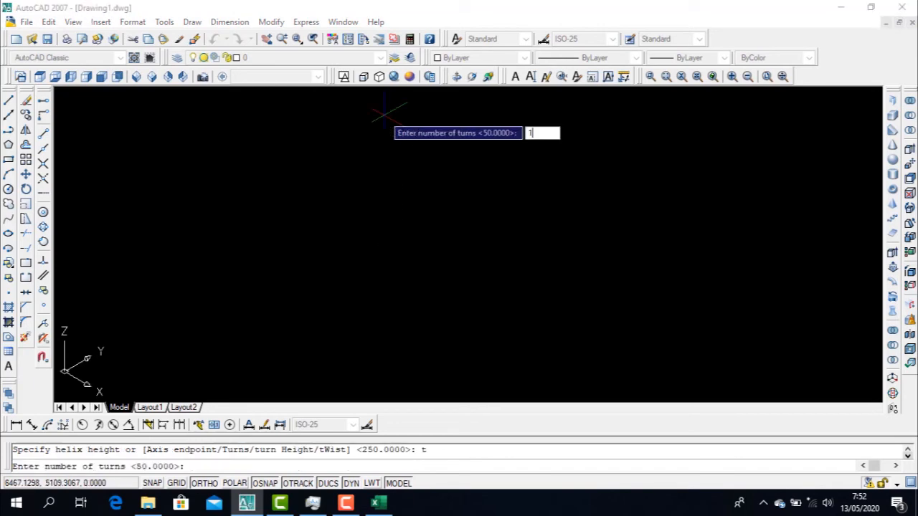
{"action": "type", "text": "0"}
{"action": "key", "text": "Return"}
Examine the coil spacing and the open ends of the 10-turn helix at different magnifications
{"action": "scroll", "coordinate": [350, 267], "scroll_direction": "up", "scroll_amount": 4}
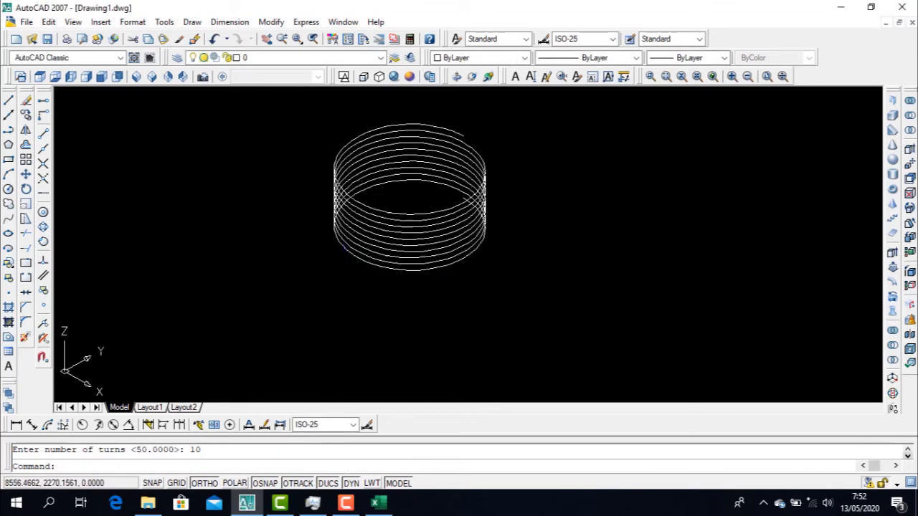
{"action": "middle_click_drag", "start_coordinate": [363, 252], "coordinate": [348, 281]}
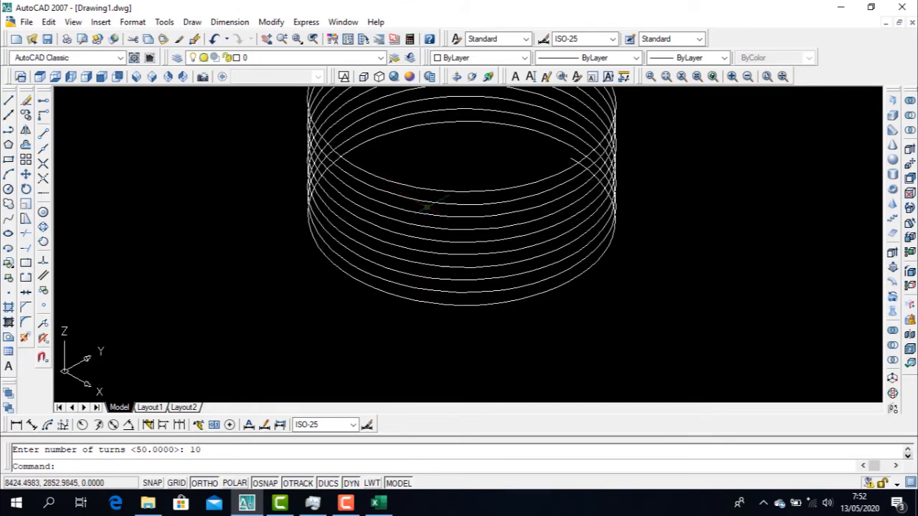
{"action": "scroll", "coordinate": [463, 197], "scroll_direction": "up", "scroll_amount": 3}
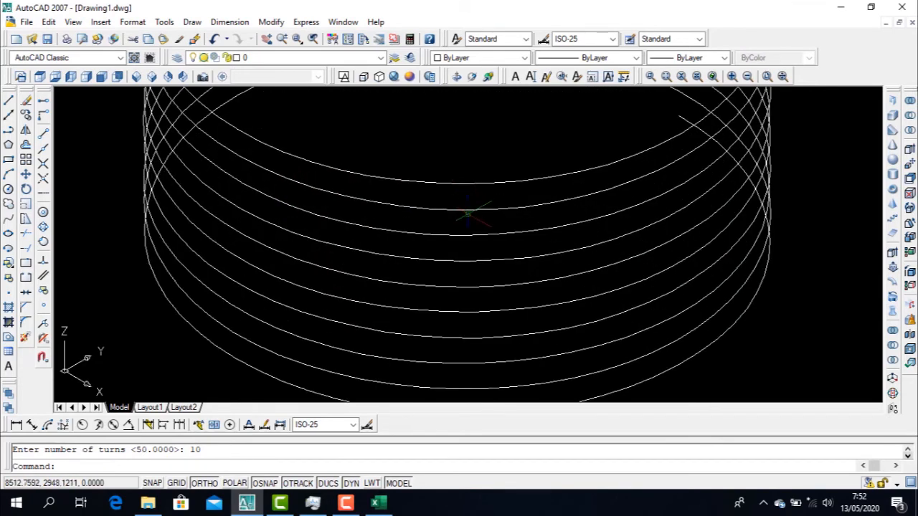
{"action": "scroll", "coordinate": [474, 197], "scroll_direction": "down", "scroll_amount": 6}
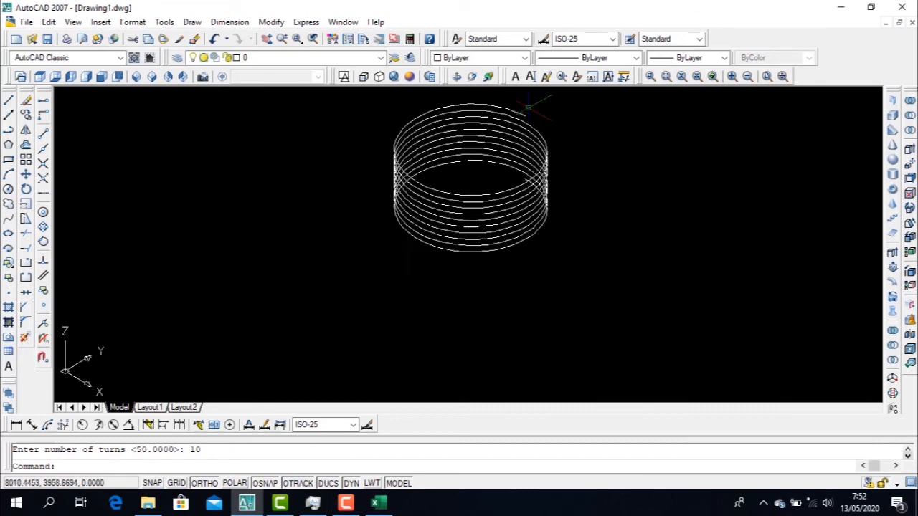
{"action": "scroll", "coordinate": [536, 108], "scroll_direction": "up", "scroll_amount": 3}
{"action": "scroll", "coordinate": [536, 112], "scroll_direction": "down", "scroll_amount": 5}
{"action": "scroll", "coordinate": [537, 115], "scroll_direction": "up", "scroll_amount": 5}
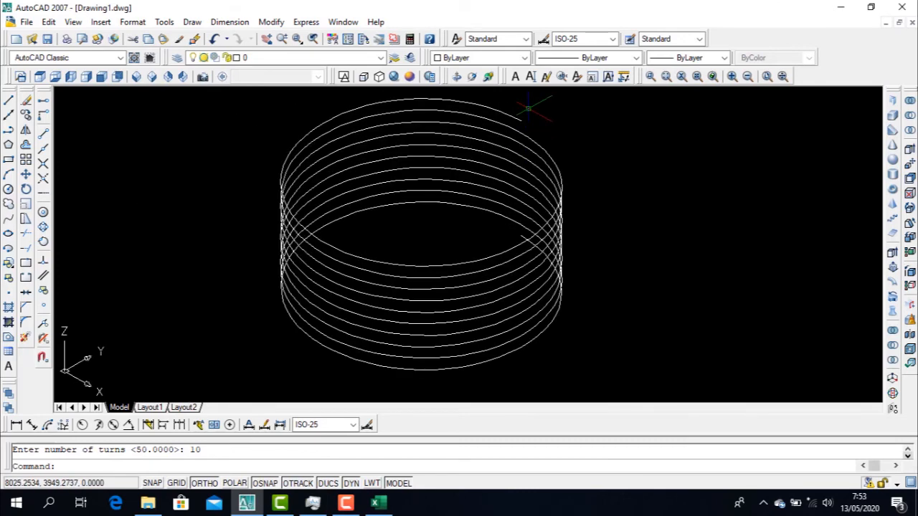
{"action": "key", "text": "Escape"}
{"action": "scroll", "coordinate": [529, 108], "scroll_direction": "down", "scroll_amount": 6}
{"action": "scroll", "coordinate": [529, 108], "scroll_direction": "up", "scroll_amount": 7}
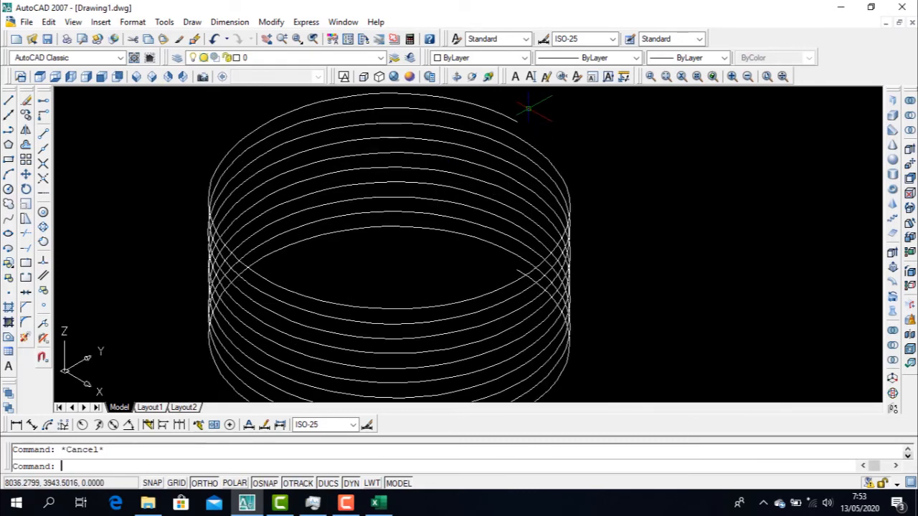
{"action": "scroll", "coordinate": [529, 108], "scroll_direction": "down", "scroll_amount": 2}
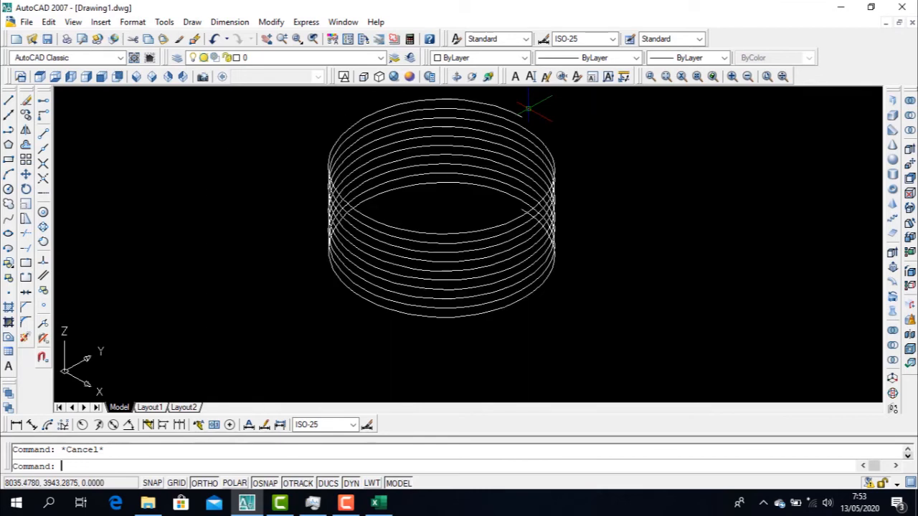
Erase the 10-turn helix from the drawing
{"action": "left_click", "coordinate": [623, 312]}
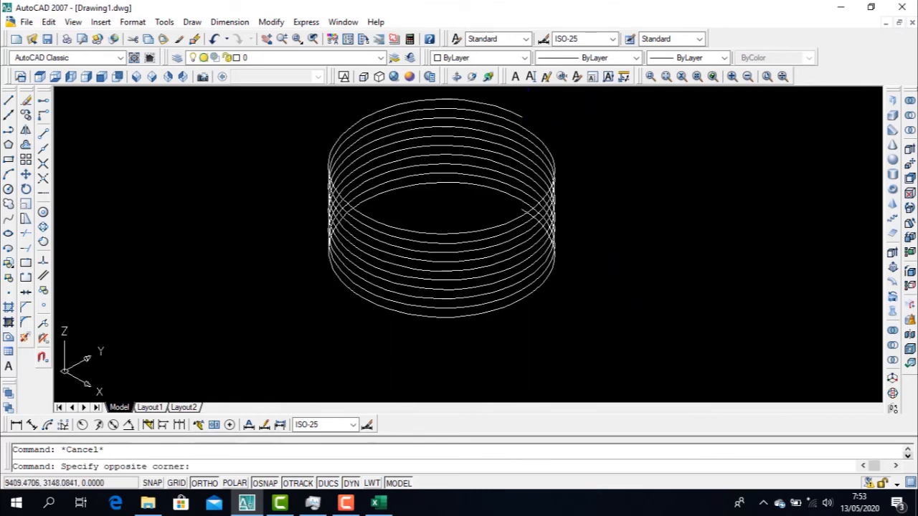
{"action": "left_click", "coordinate": [382, 168]}
{"action": "key", "text": "Delete"}
Start a helix in the empty drawing area with a base radius of 250 and a top radius of 250
{"action": "type", "text": "h"}
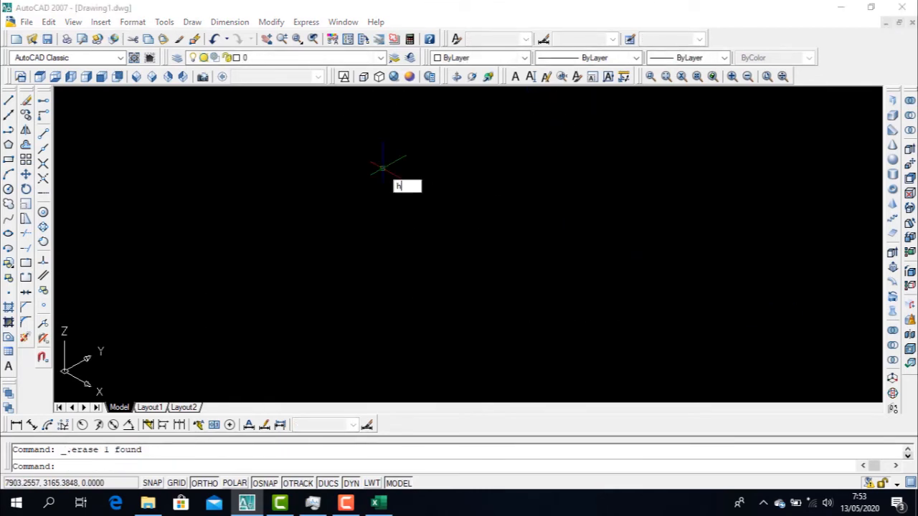
{"action": "type", "text": "elix"}
{"action": "key", "text": "Return"}
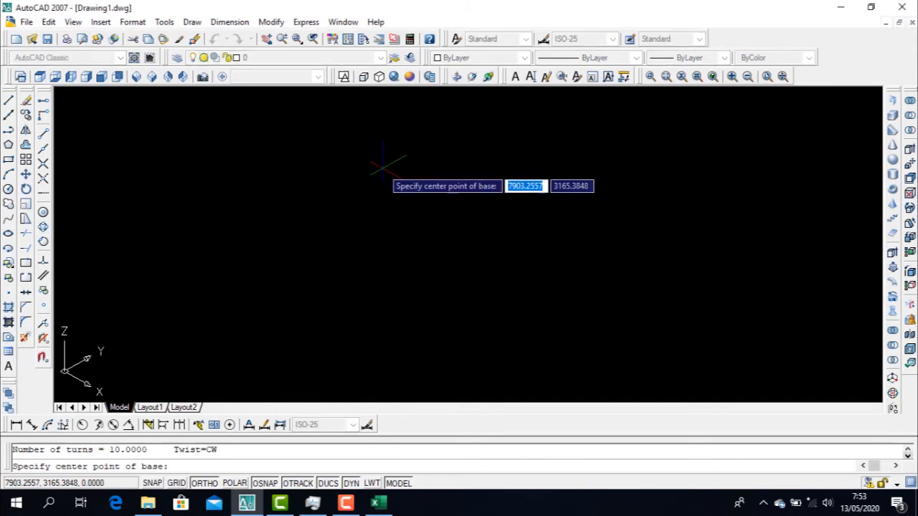
{"action": "left_click", "coordinate": [392, 259]}
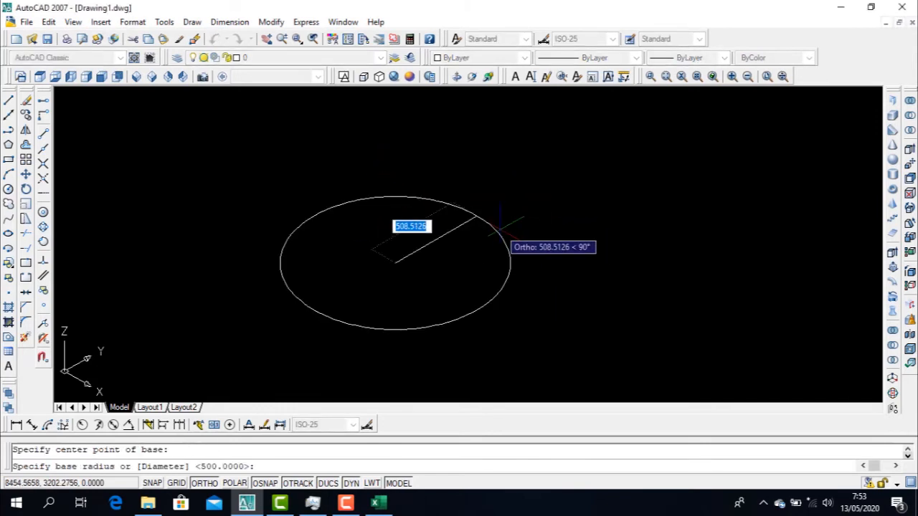
{"action": "type", "text": "250"}
{"action": "key", "text": "Return"}
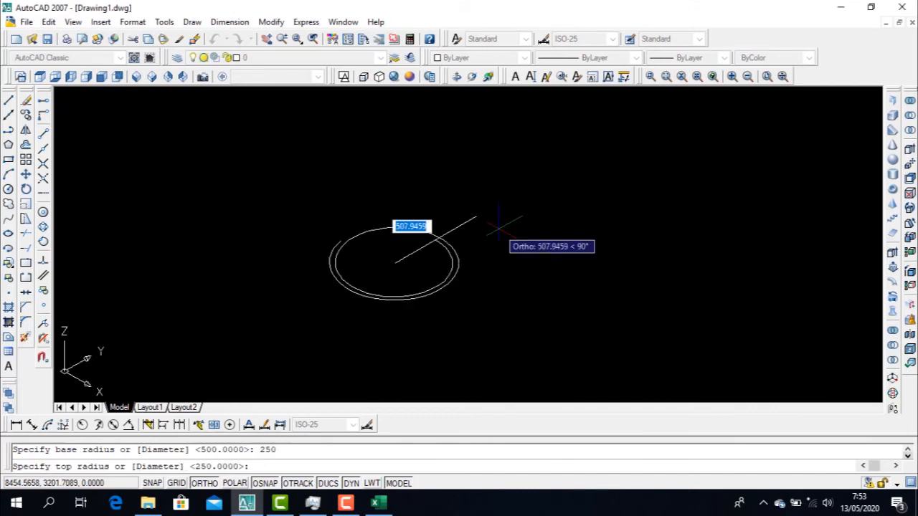
{"action": "key", "text": "Return"}
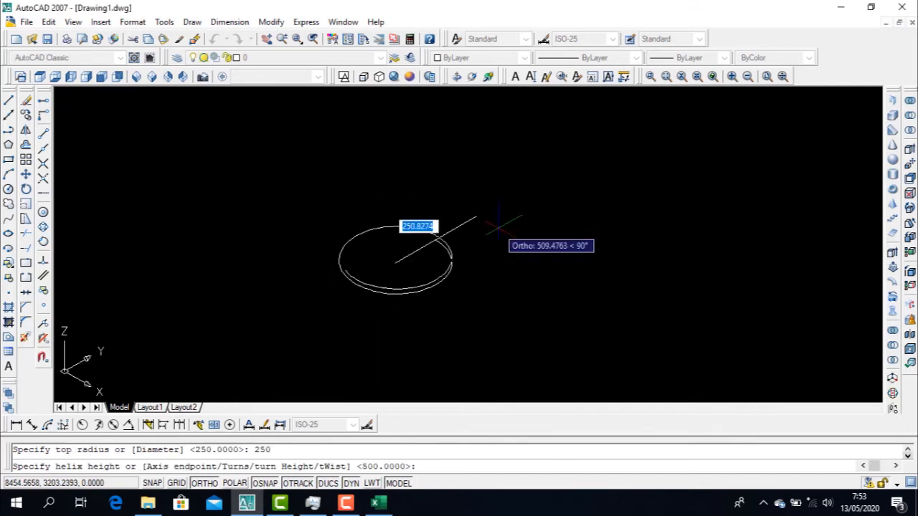
Complete the 250-radius helix with a turn height of 20 between turns and 4 turns
{"action": "type", "text": "h"}
{"action": "key", "text": "Return"}
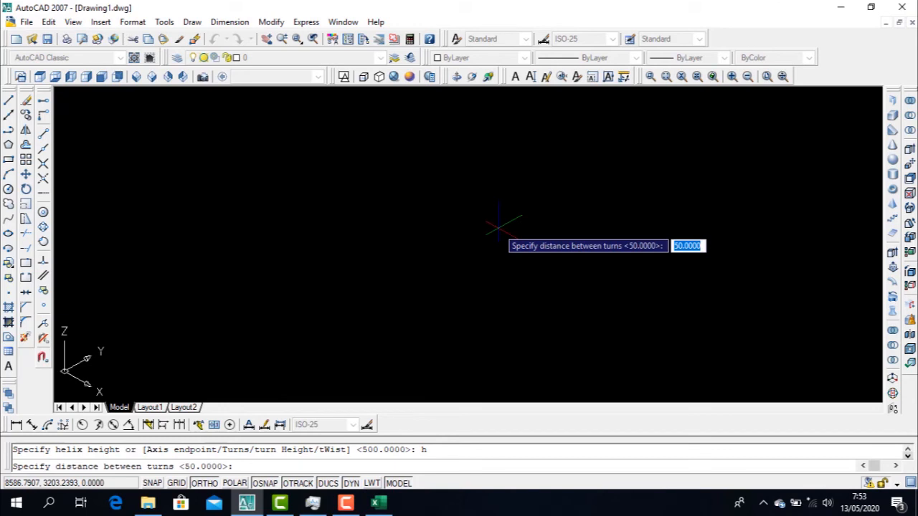
{"action": "type", "text": "2"}
{"action": "type", "text": "0"}
{"action": "key", "text": "Return"}
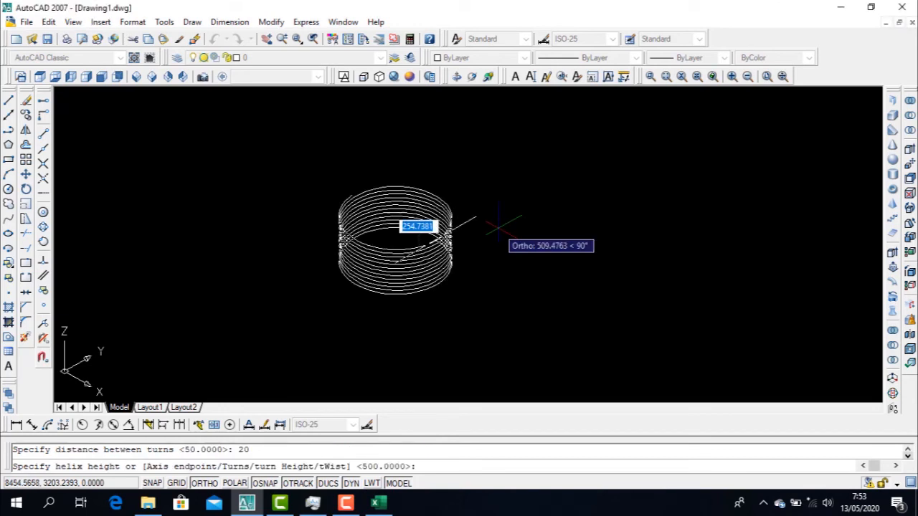
{"action": "type", "text": "t"}
{"action": "key", "text": "Return"}
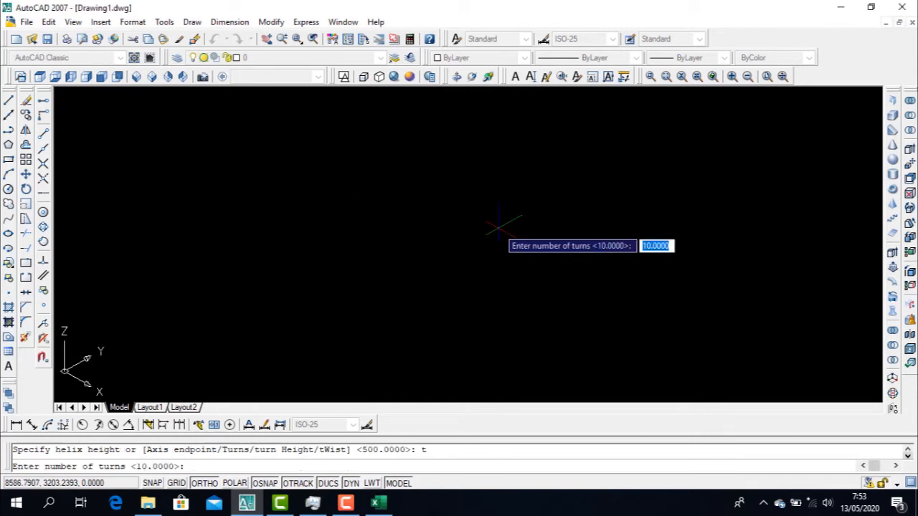
{"action": "type", "text": "4"}
{"action": "key", "text": "Return"}
{"action": "scroll", "coordinate": [426, 252], "scroll_direction": "up", "scroll_amount": 5}
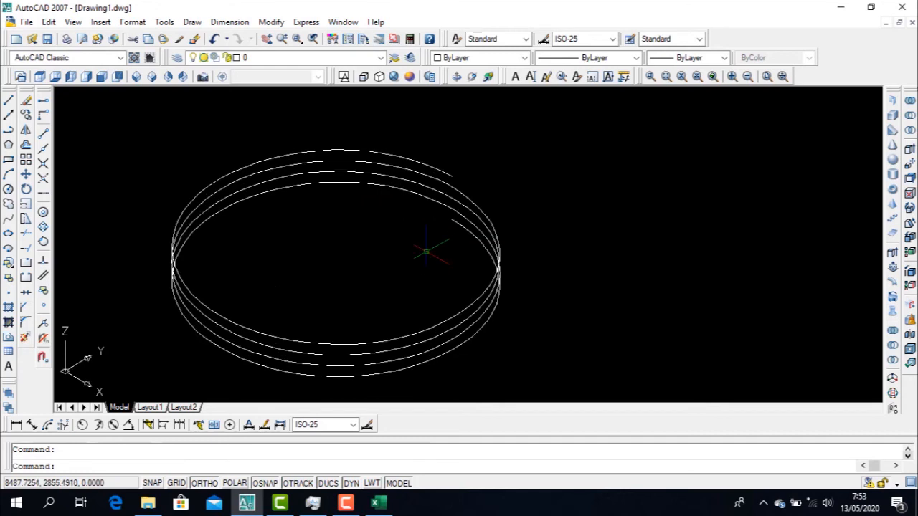
{"action": "key", "text": "Escape"}
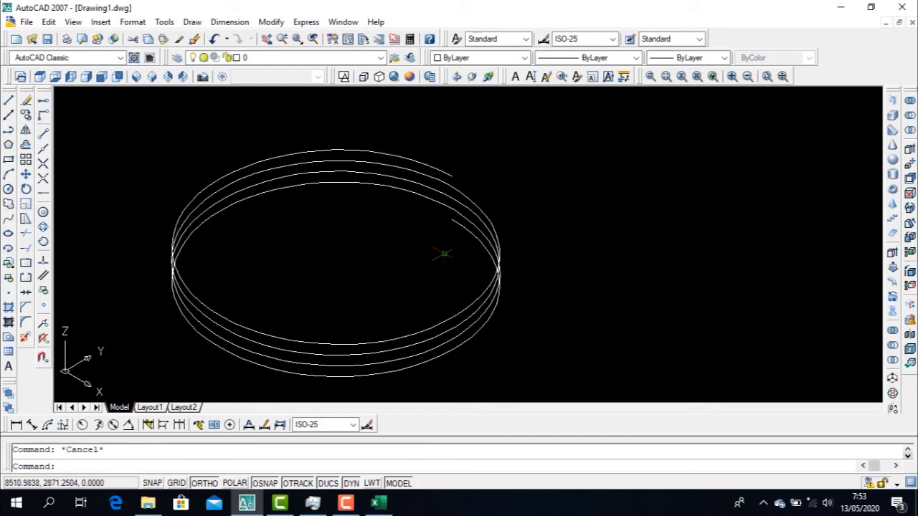
Start a helix beside the 250-radius helix with a base radius of 150 and a top radius of 150
{"action": "scroll", "coordinate": [543, 262], "scroll_direction": "down", "scroll_amount": 4}
{"action": "type", "text": "he"}
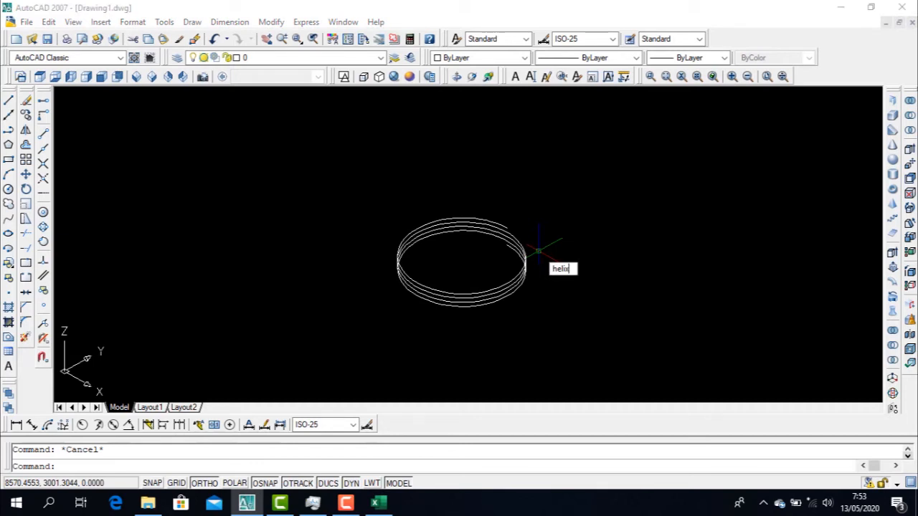
{"action": "type", "text": "lix"}
{"action": "key", "text": "Return"}
{"action": "left_click", "coordinate": [660, 260]}
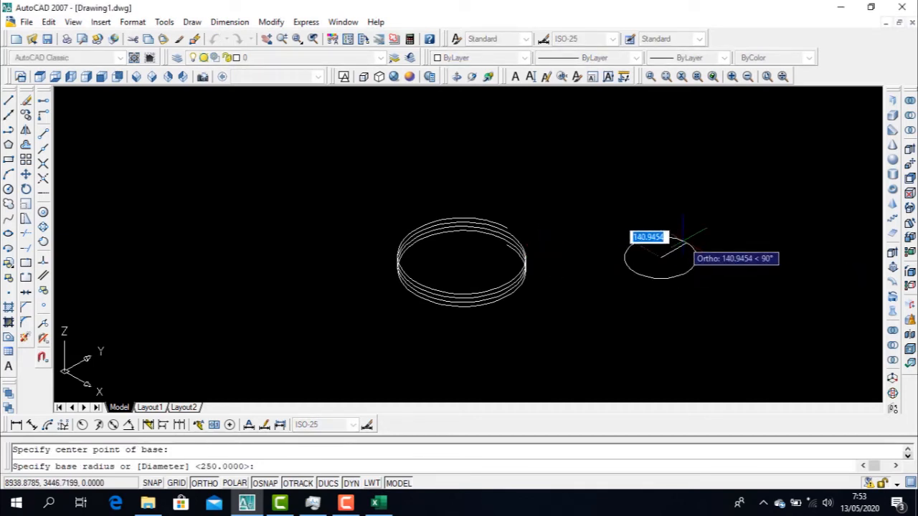
{"action": "type", "text": "15"}
{"action": "type", "text": "0"}
{"action": "key", "text": "Return"}
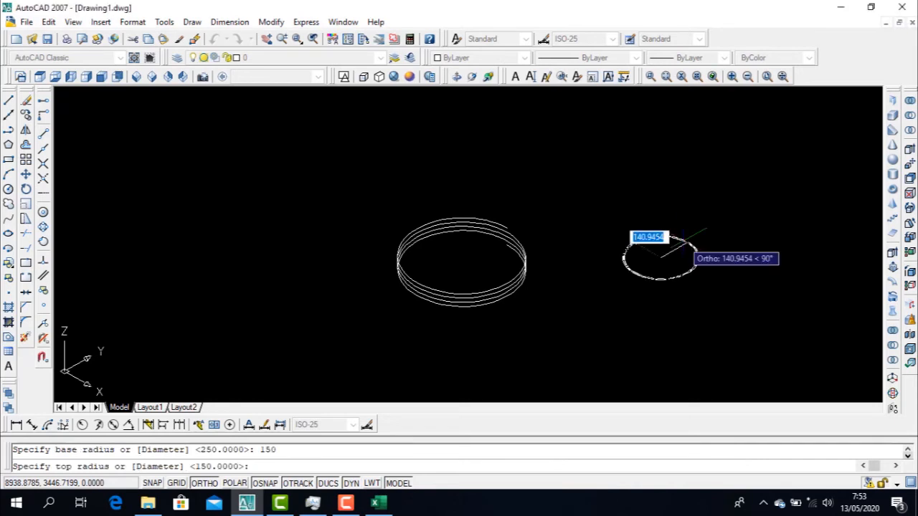
{"action": "type", "text": "15"}
{"action": "key", "text": "Return"}
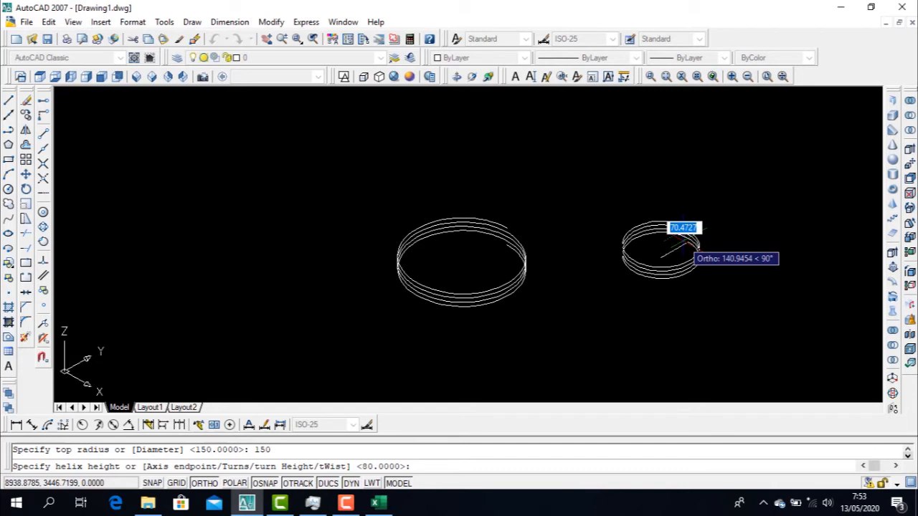
Complete the 150-radius helix with a turn height of 20 between turns and 5 turns
{"action": "type", "text": "h"}
{"action": "key", "text": "Return"}
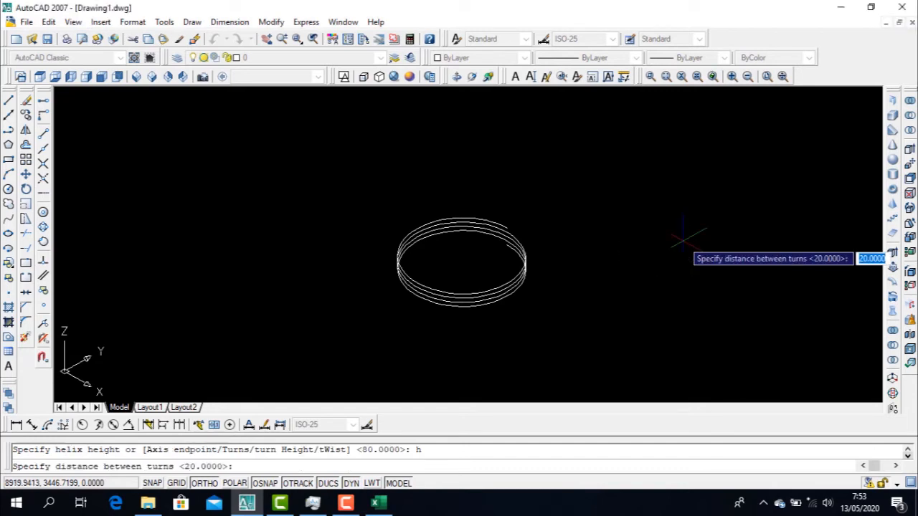
{"action": "type", "text": "20"}
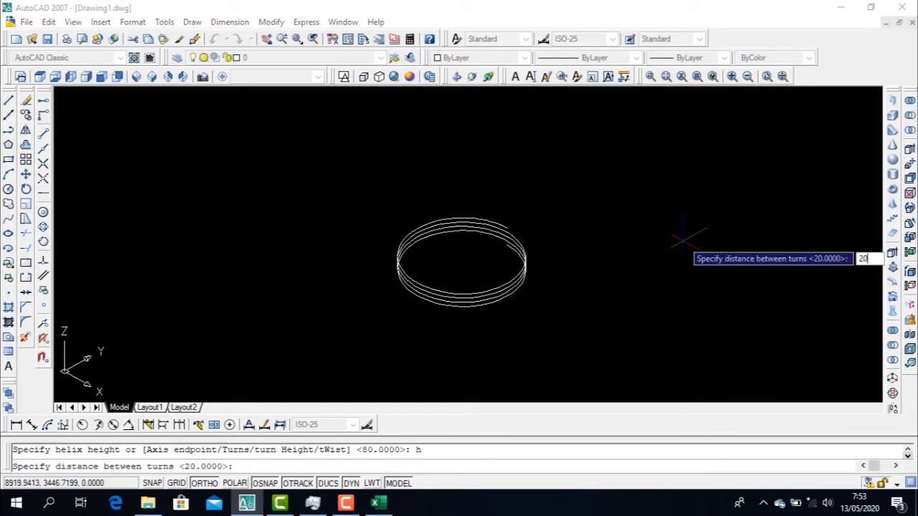
{"action": "key", "text": "Return"}
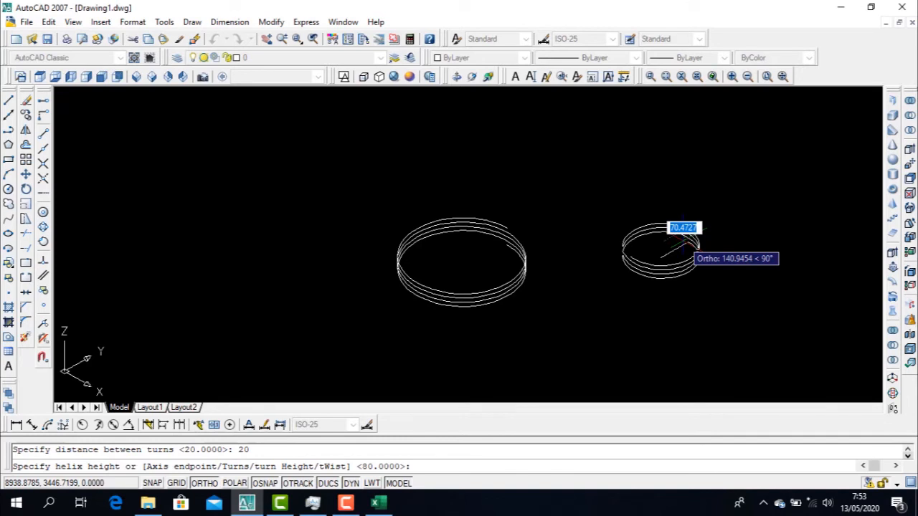
{"action": "type", "text": "t"}
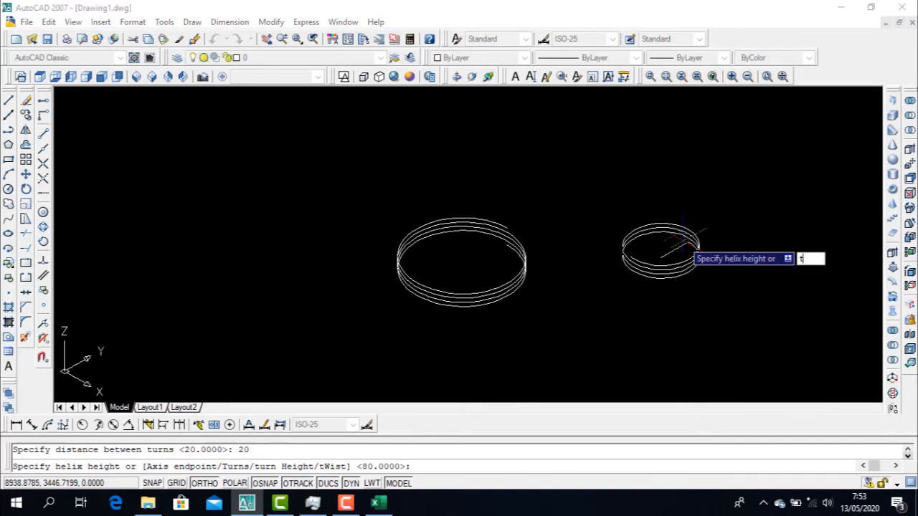
{"action": "key", "text": "Return"}
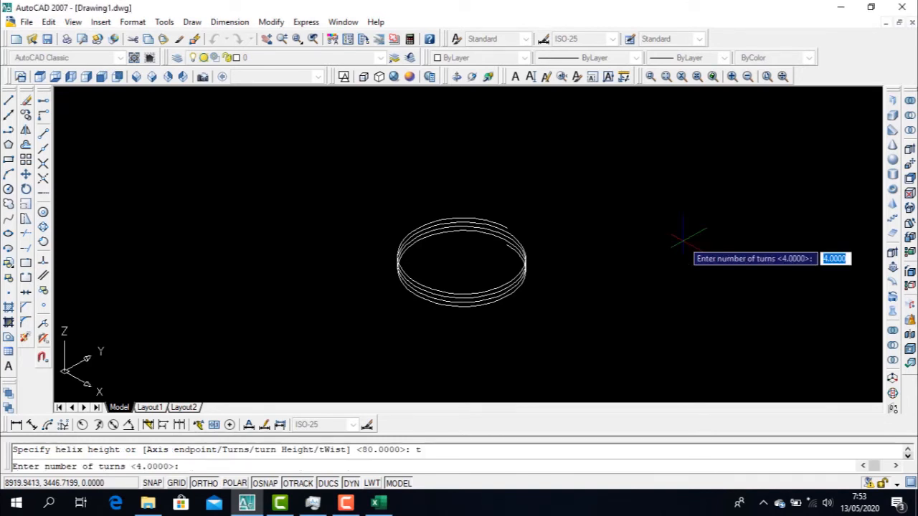
{"action": "type", "text": "5"}
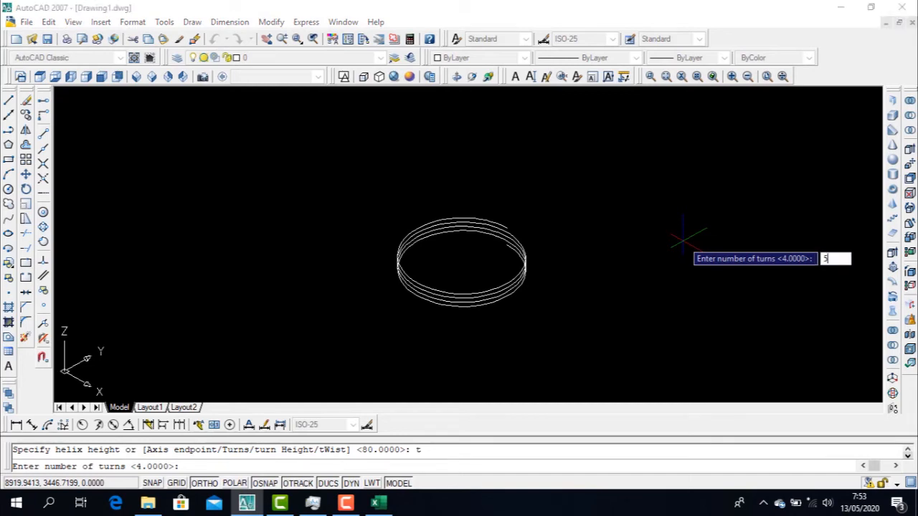
{"action": "key", "text": "Return"}
{"action": "key", "text": "Escape"}
{"action": "scroll", "coordinate": [700, 239], "scroll_direction": "up", "scroll_amount": 4}
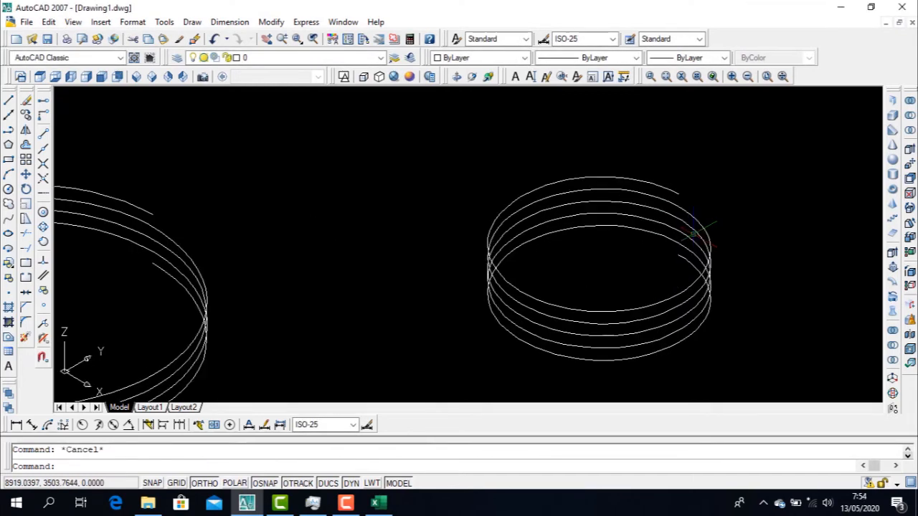
Erase the 250-radius helix, keeping only the 150-radius helix in the drawing
{"action": "scroll", "coordinate": [693, 233], "scroll_direction": "down", "scroll_amount": 5}
{"action": "scroll", "coordinate": [625, 222], "scroll_direction": "up", "scroll_amount": 4}
{"action": "scroll", "coordinate": [595, 225], "scroll_direction": "down", "scroll_amount": 4}
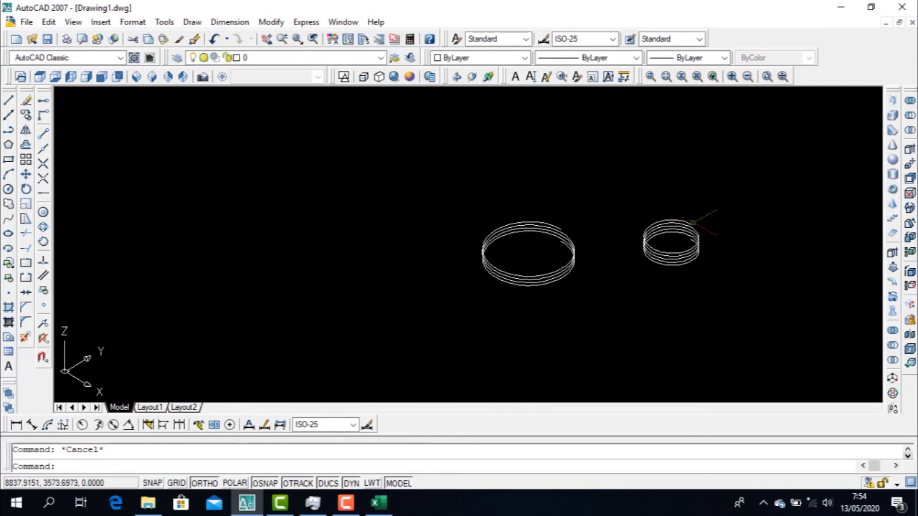
{"action": "scroll", "coordinate": [694, 222], "scroll_direction": "up", "scroll_amount": 5}
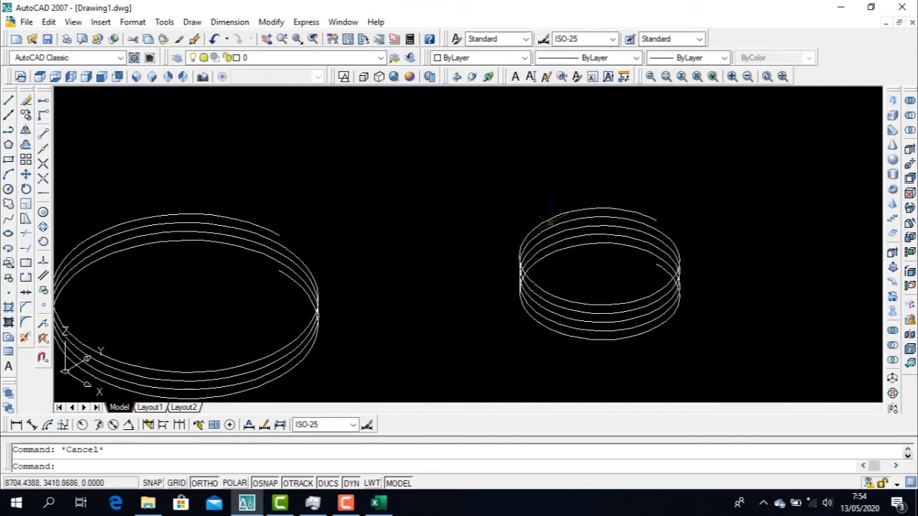
{"action": "scroll", "coordinate": [347, 298], "scroll_direction": "down", "scroll_amount": 4}
{"action": "left_click", "coordinate": [354, 308]}
{"action": "scroll", "coordinate": [215, 207], "scroll_direction": "down", "scroll_amount": 2}
{"action": "left_click", "coordinate": [206, 200]}
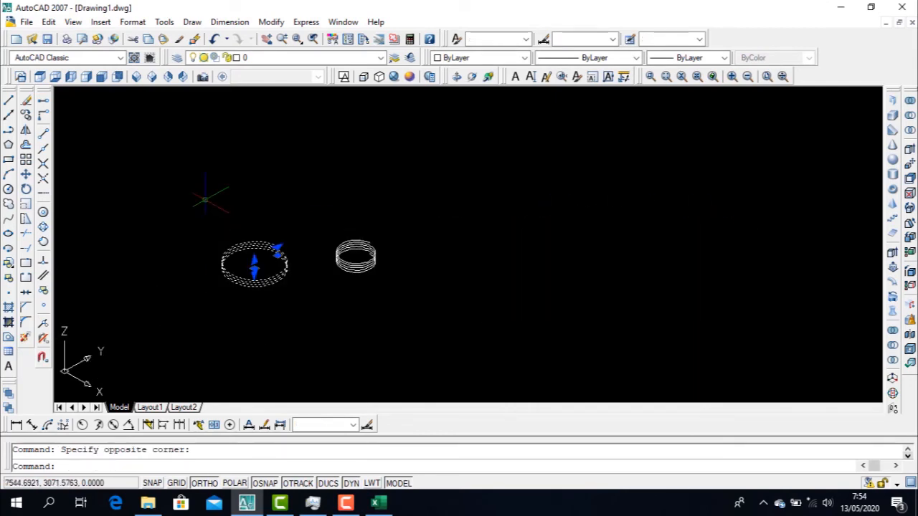
{"action": "key", "text": "Delete"}
{"action": "scroll", "coordinate": [349, 243], "scroll_direction": "up", "scroll_amount": 5}
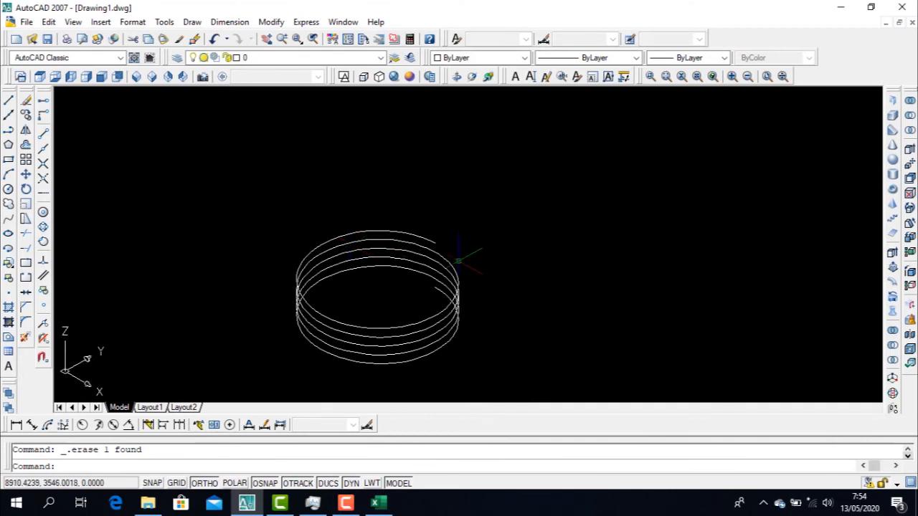
{"action": "key", "text": "Escape"}
Draw a circle with a radius of 10 in the empty area beside the remaining helix
{"action": "scroll", "coordinate": [429, 243], "scroll_direction": "up", "scroll_amount": 2}
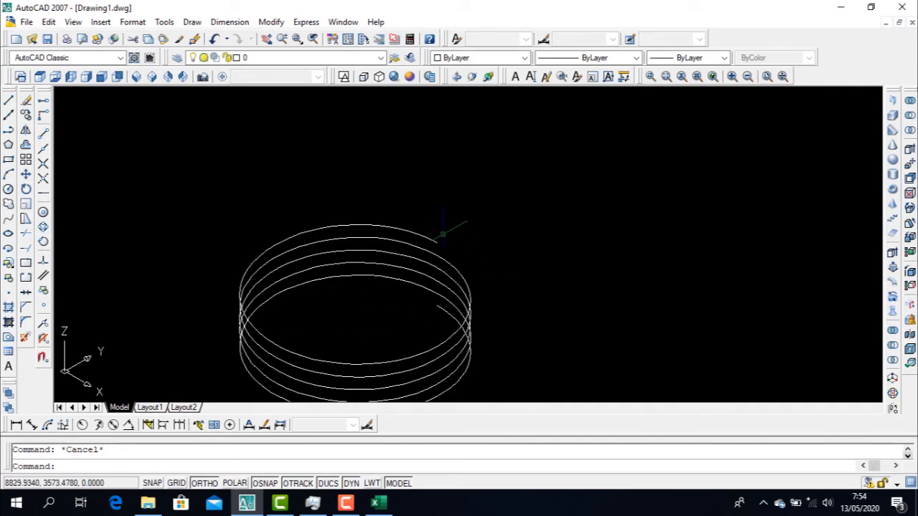
{"action": "left_click", "coordinate": [432, 241]}
{"action": "key", "text": "Escape"}
{"action": "scroll", "coordinate": [496, 241], "scroll_direction": "down", "scroll_amount": 2}
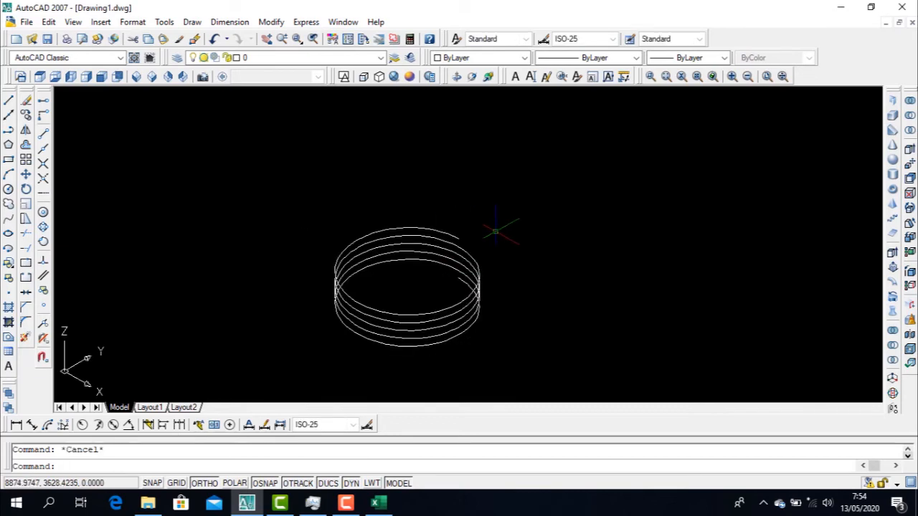
{"action": "type", "text": "c"}
{"action": "key", "text": "Return"}
{"action": "left_click", "coordinate": [634, 285]}
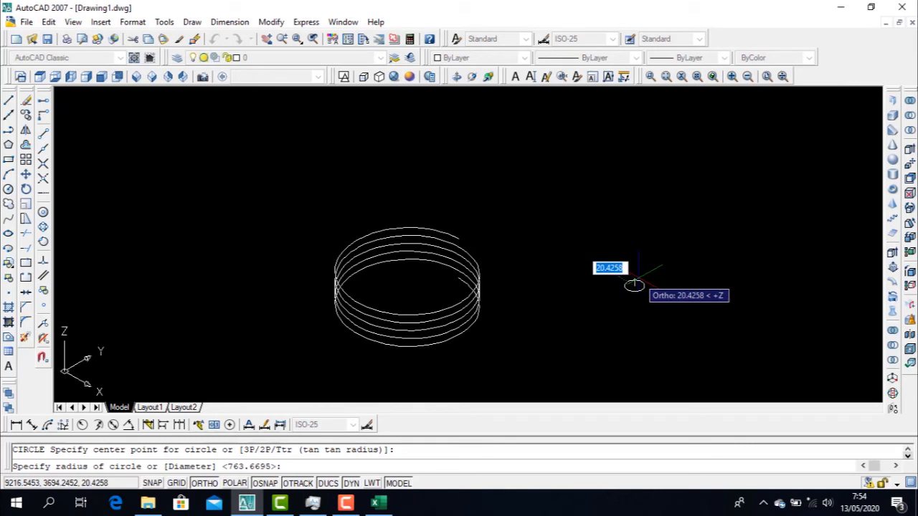
{"action": "type", "text": "10"}
{"action": "key", "text": "Return"}
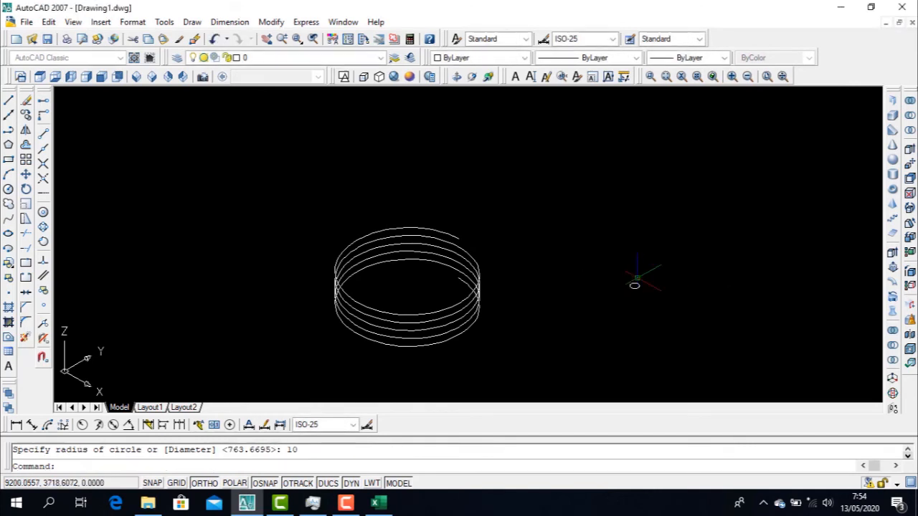
Examine the small circle and its flat orientation in relation to the helix
{"action": "scroll", "coordinate": [634, 285], "scroll_direction": "up", "scroll_amount": 2}
{"action": "left_click", "coordinate": [633, 293]}
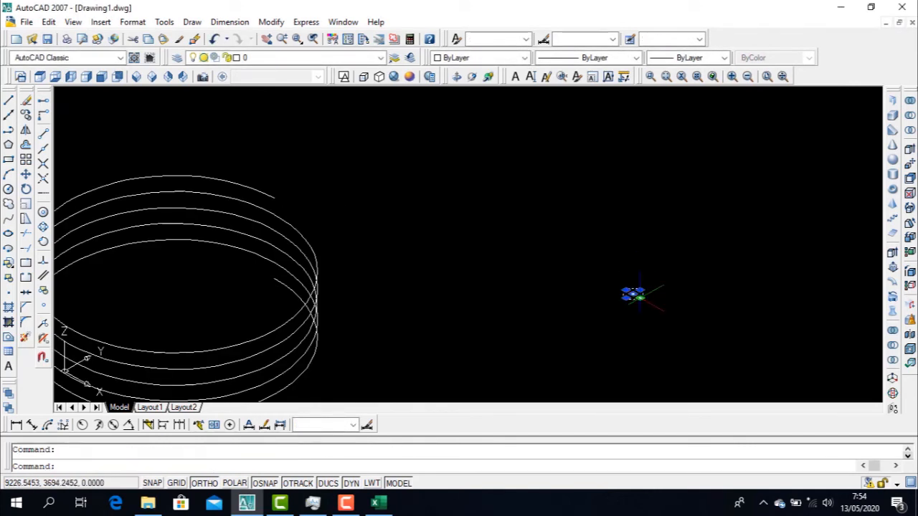
{"action": "scroll", "coordinate": [635, 295], "scroll_direction": "down", "scroll_amount": 1}
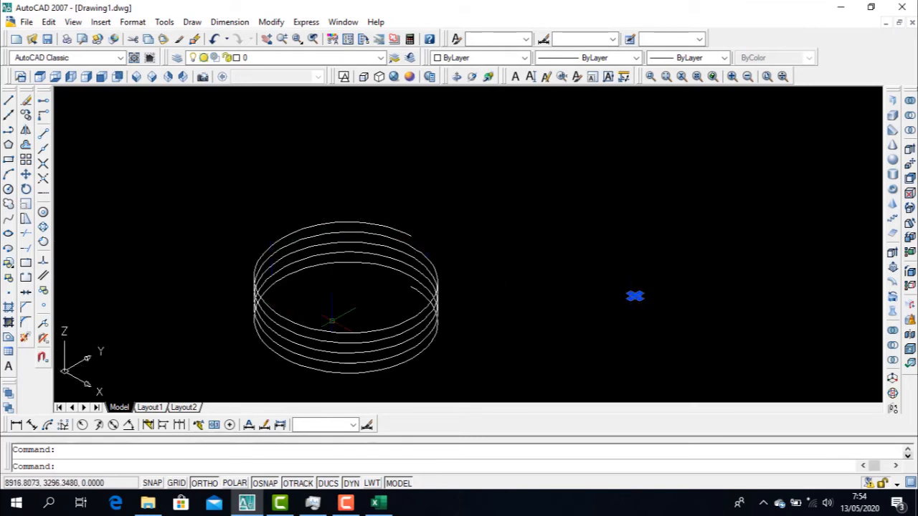
{"action": "left_click", "coordinate": [337, 332]}
{"action": "key", "text": "Escape"}
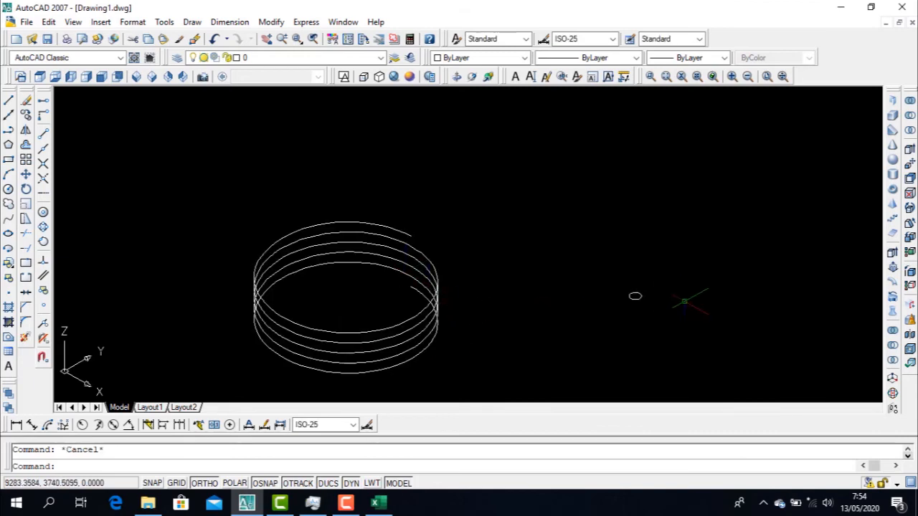
{"action": "scroll", "coordinate": [636, 297], "scroll_direction": "up", "scroll_amount": 3}
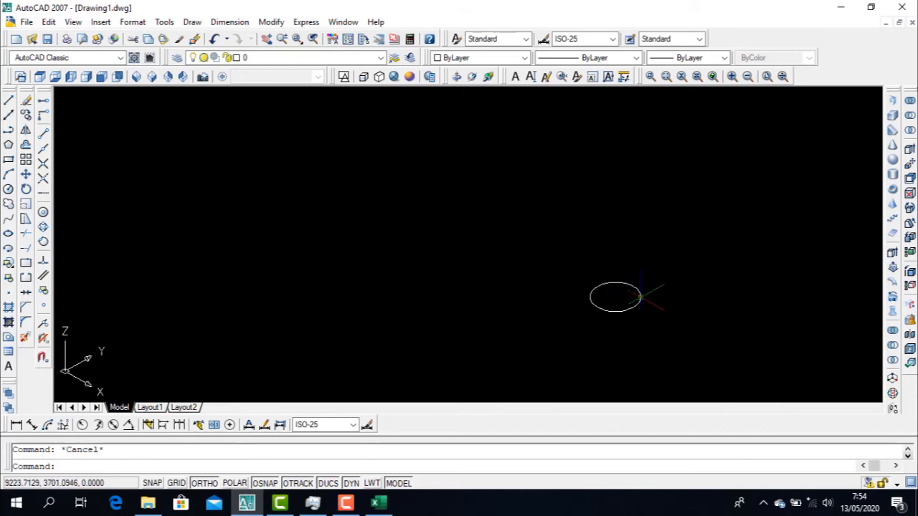
{"action": "scroll", "coordinate": [636, 297], "scroll_direction": "down", "scroll_amount": 3}
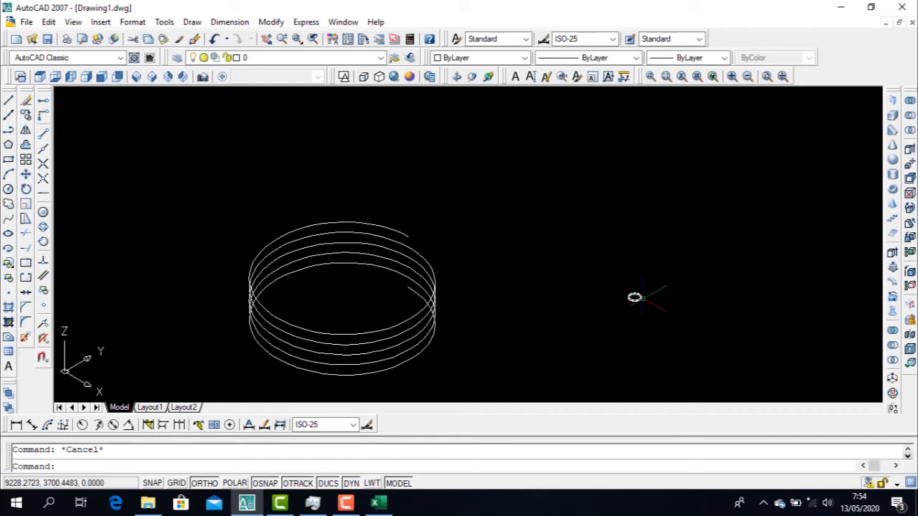
{"action": "left_click", "coordinate": [634, 297]}
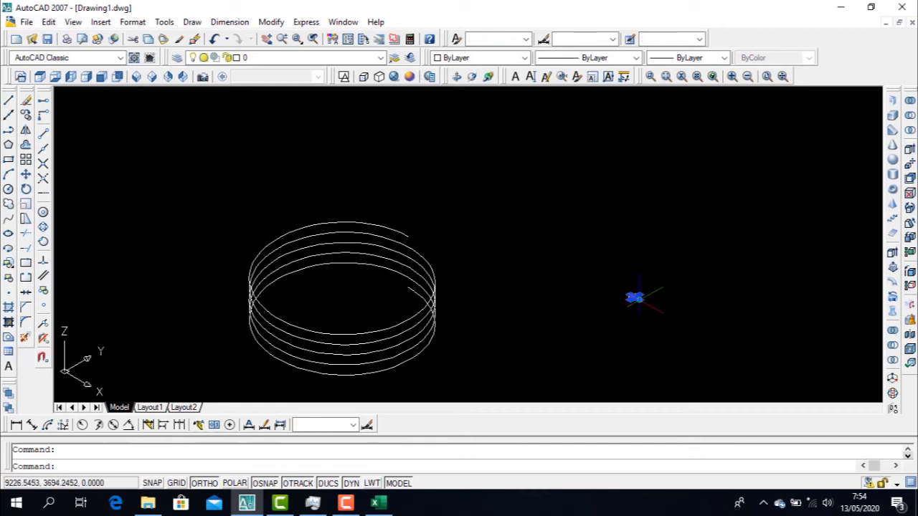
{"action": "key", "text": "Escape"}
{"action": "scroll", "coordinate": [634, 297], "scroll_direction": "up", "scroll_amount": 3}
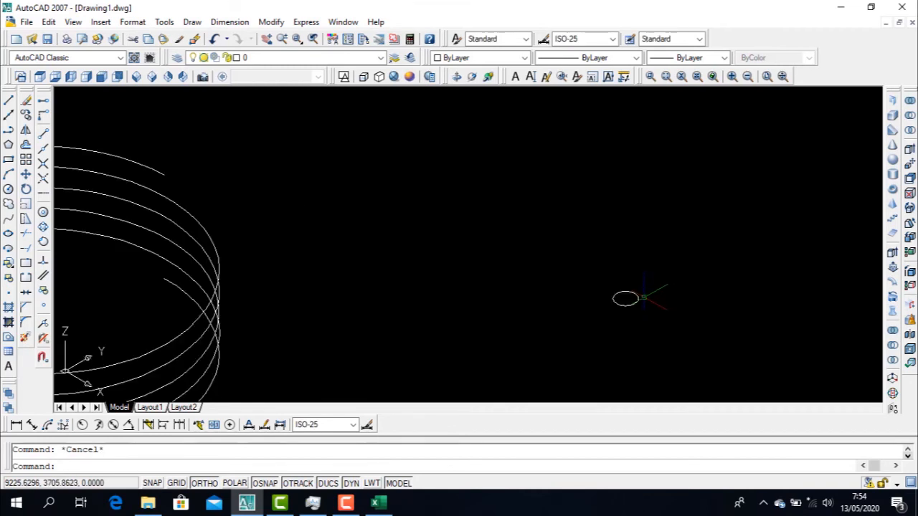
{"action": "scroll", "coordinate": [633, 298], "scroll_direction": "down", "scroll_amount": 2}
Rotate the small circle in 3D around the Y axis through its centre so that it stands upright
{"action": "type", "text": "3dro"}
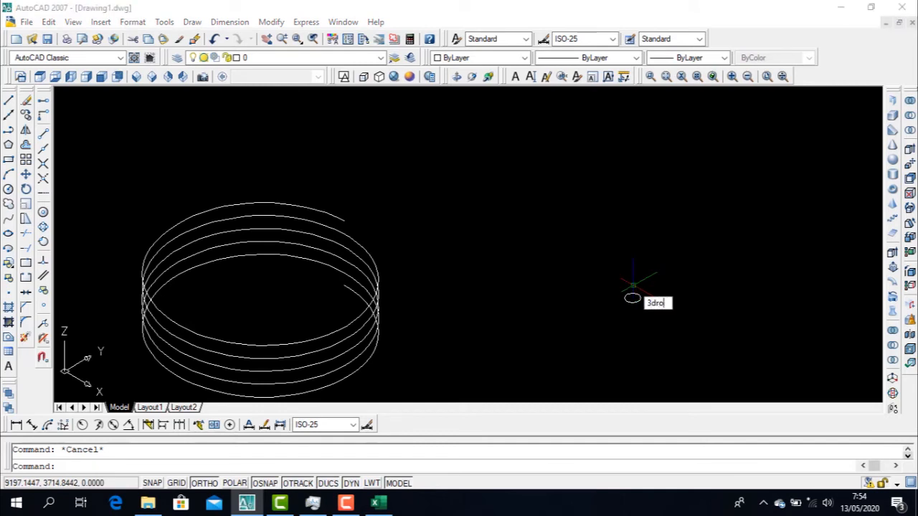
{"action": "type", "text": "tate"}
{"action": "key", "text": "Return"}
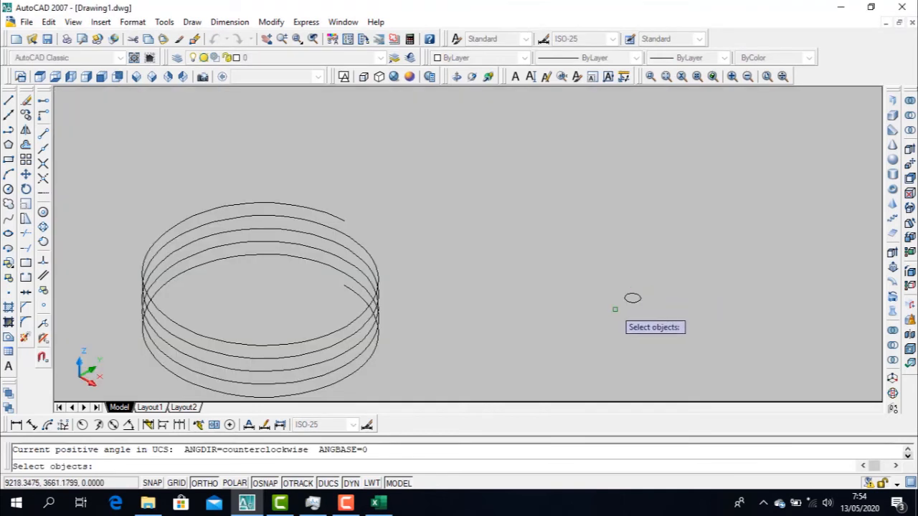
{"action": "left_click", "coordinate": [632, 299]}
{"action": "key", "text": "Return"}
{"action": "scroll", "coordinate": [630, 298], "scroll_direction": "up", "scroll_amount": 3}
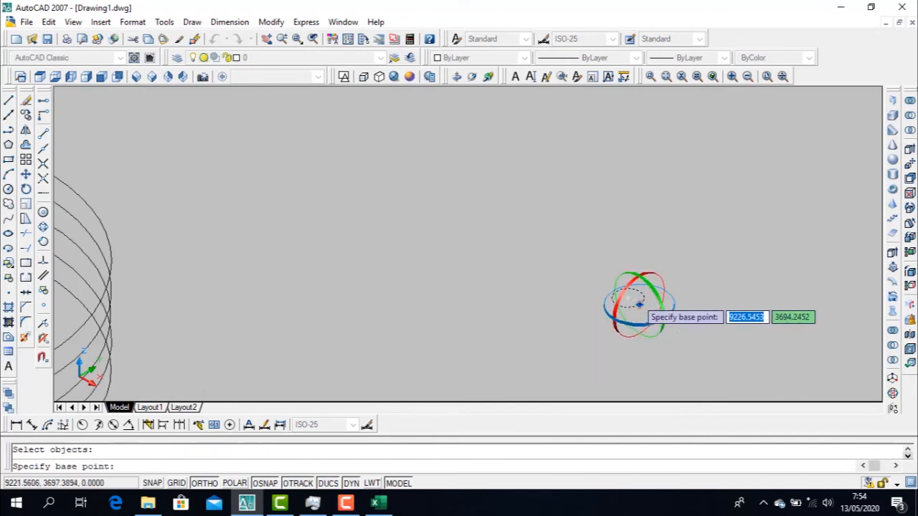
{"action": "left_click", "coordinate": [628, 298]}
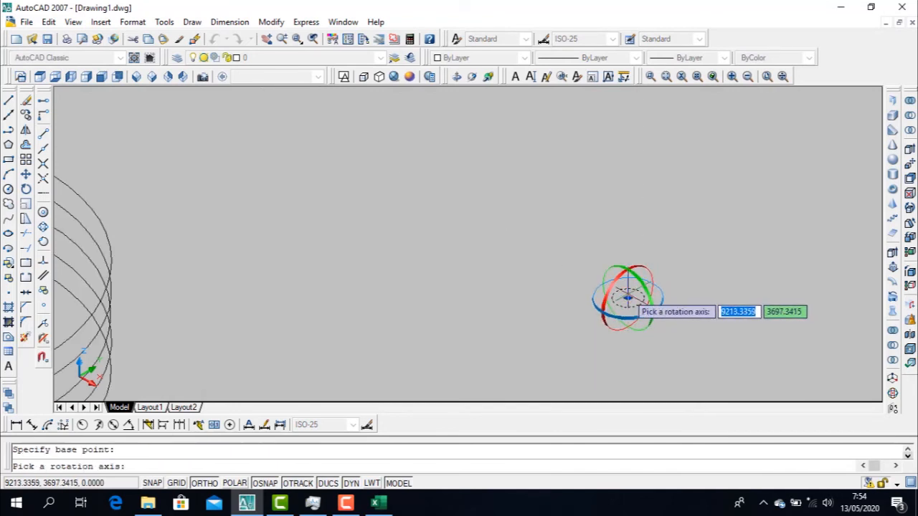
{"action": "left_click", "coordinate": [639, 284]}
{"action": "left_click", "coordinate": [632, 260]}
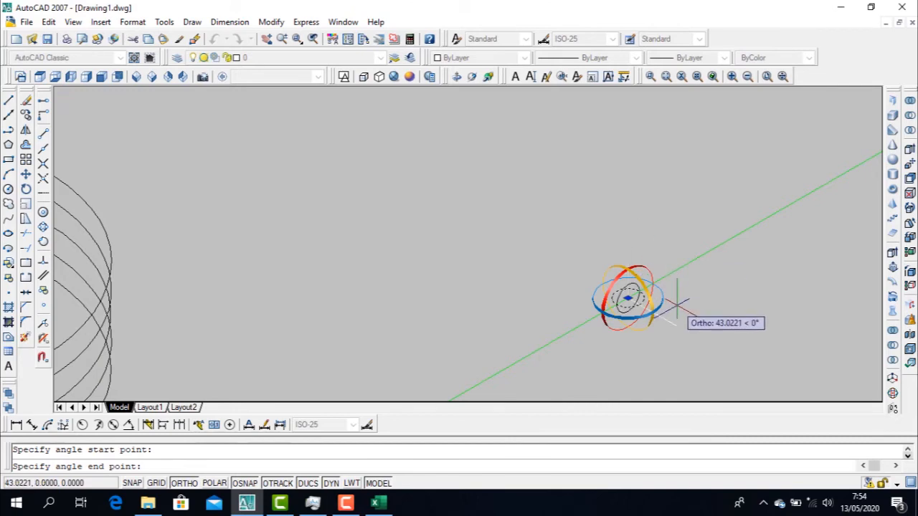
{"action": "key", "text": "Escape"}
Move the upright circle from its centre onto the upper end point of the helix
{"action": "scroll", "coordinate": [640, 302], "scroll_direction": "down", "scroll_amount": 3}
{"action": "left_click", "coordinate": [635, 300]}
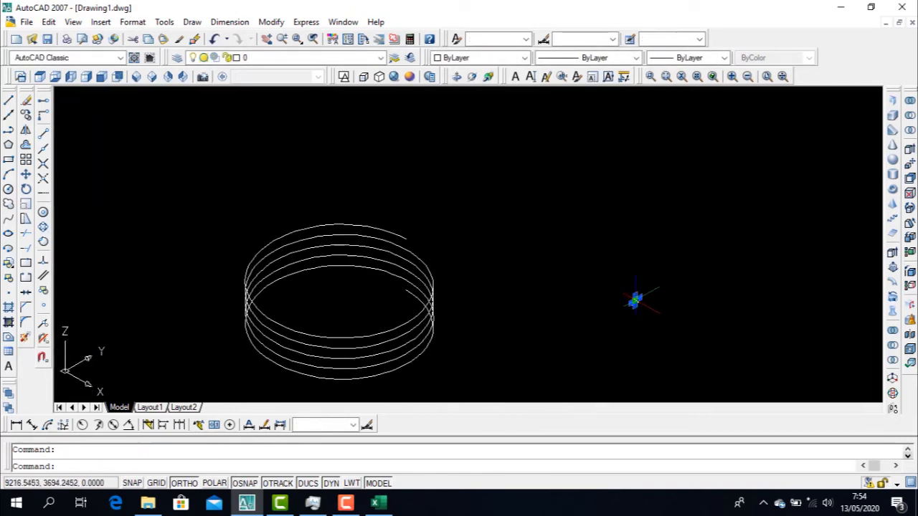
{"action": "type", "text": "m"}
{"action": "key", "text": "Return"}
{"action": "scroll", "coordinate": [636, 300], "scroll_direction": "up", "scroll_amount": 5}
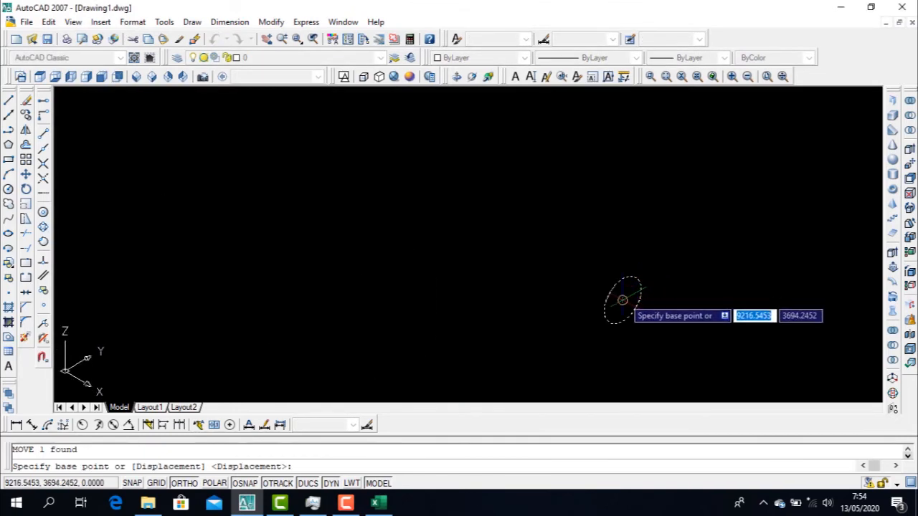
{"action": "left_click", "coordinate": [623, 300]}
{"action": "scroll", "coordinate": [631, 287], "scroll_direction": "down", "scroll_amount": 5}
{"action": "scroll", "coordinate": [481, 191], "scroll_direction": "up", "scroll_amount": 3}
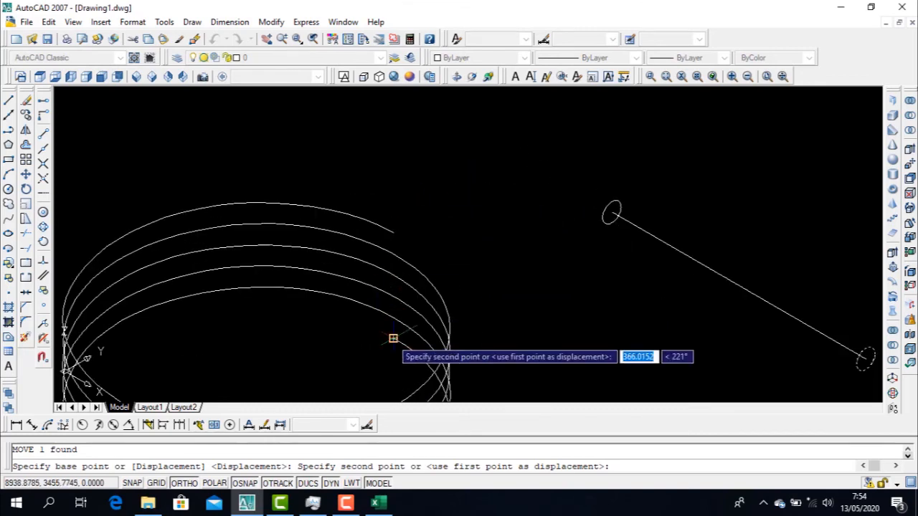
{"action": "left_click", "coordinate": [393, 232]}
{"action": "key", "text": "Escape"}
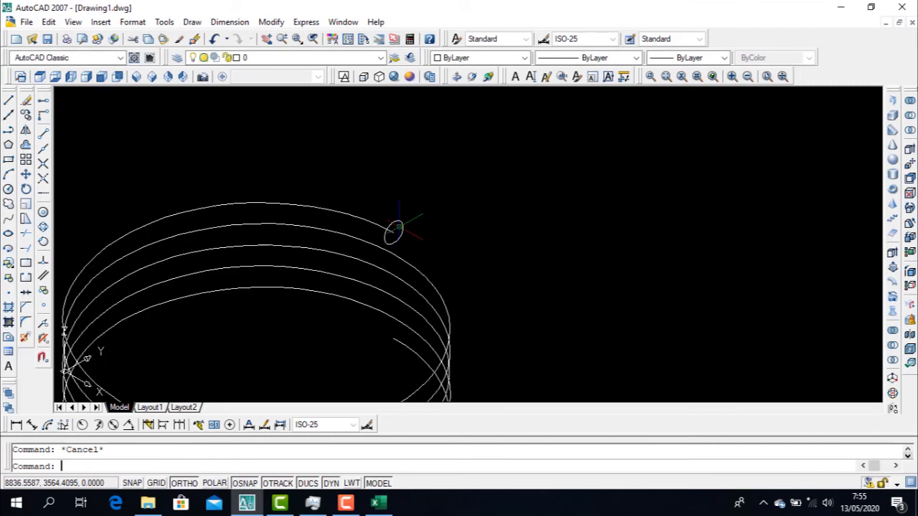
Sweep the small circle at the helix's upper end along the helix path to form a solid coil
{"action": "scroll", "coordinate": [397, 229], "scroll_direction": "down", "scroll_amount": 4}
{"action": "scroll", "coordinate": [397, 228], "scroll_direction": "up", "scroll_amount": 3}
{"action": "scroll", "coordinate": [397, 230], "scroll_direction": "down", "scroll_amount": 3}
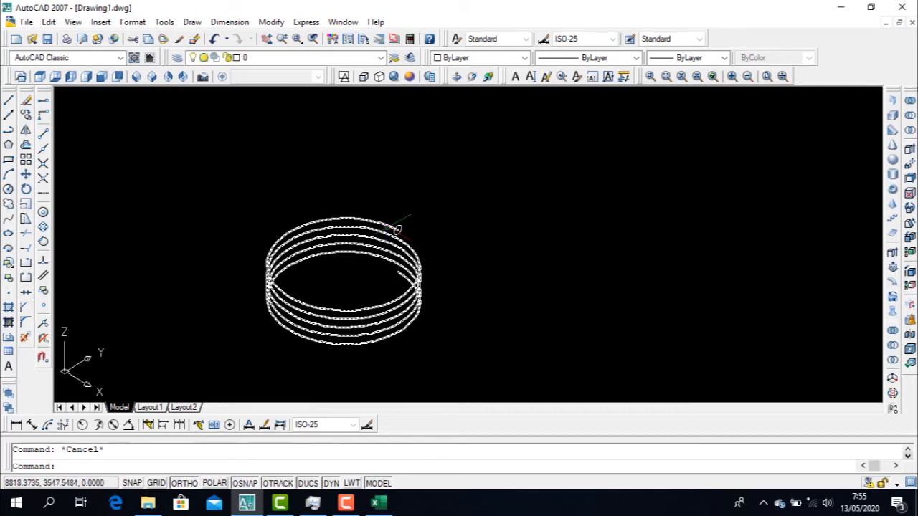
{"action": "scroll", "coordinate": [397, 230], "scroll_direction": "up", "scroll_amount": 4}
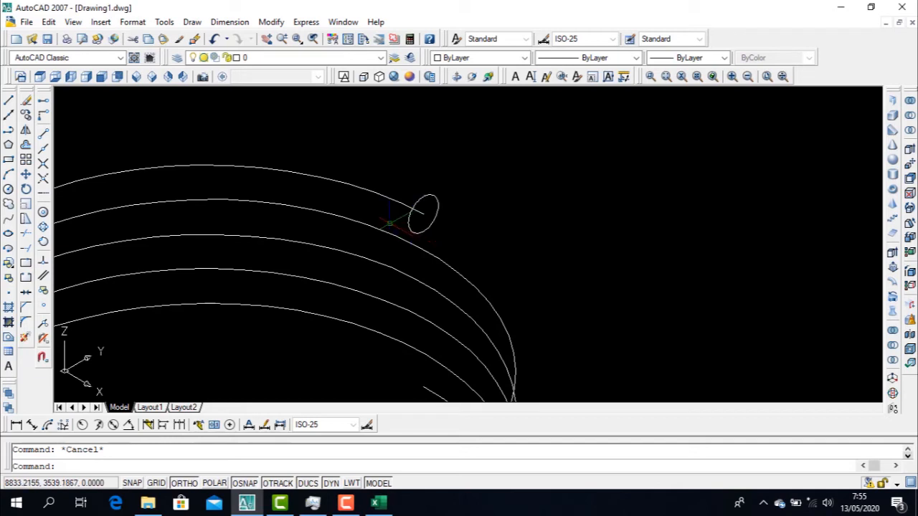
{"action": "type", "text": "s"}
{"action": "left_click", "coordinate": [192, 22]}
{"action": "mouse_move", "coordinate": [231, 36]}
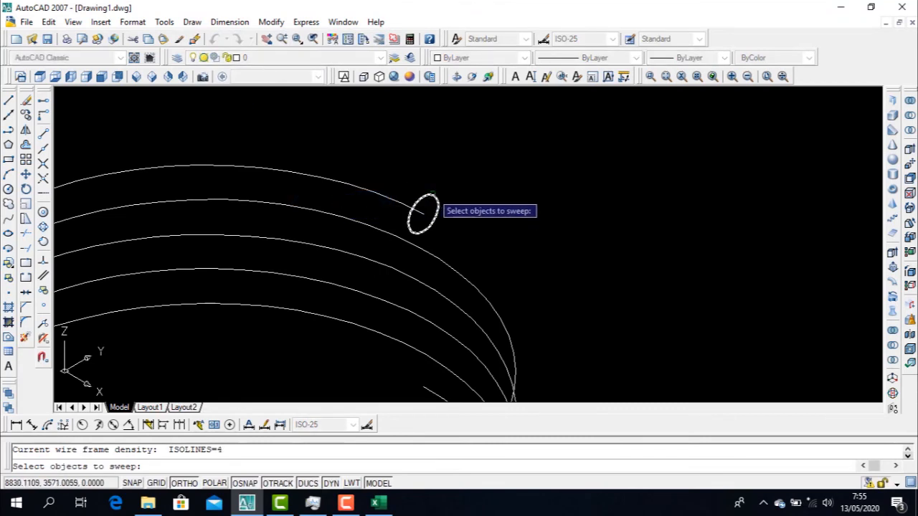
{"action": "left_click", "coordinate": [432, 194]}
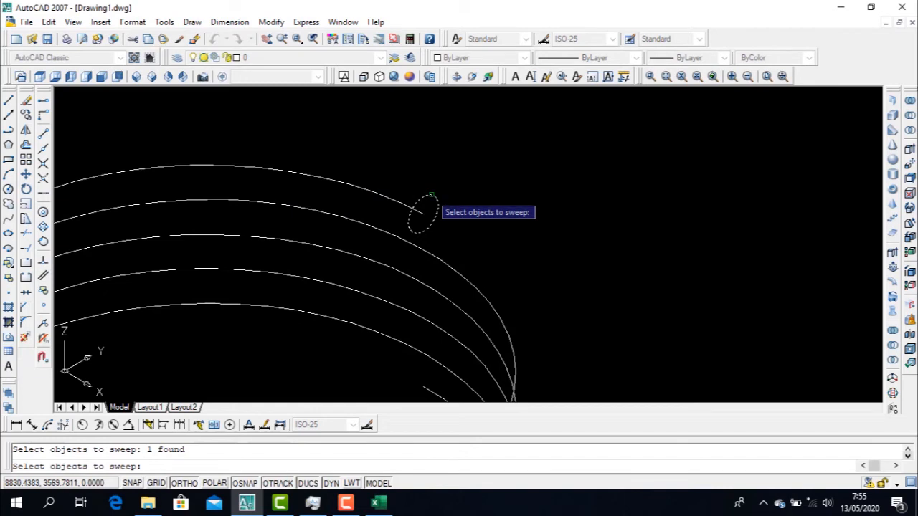
{"action": "key", "text": "Return"}
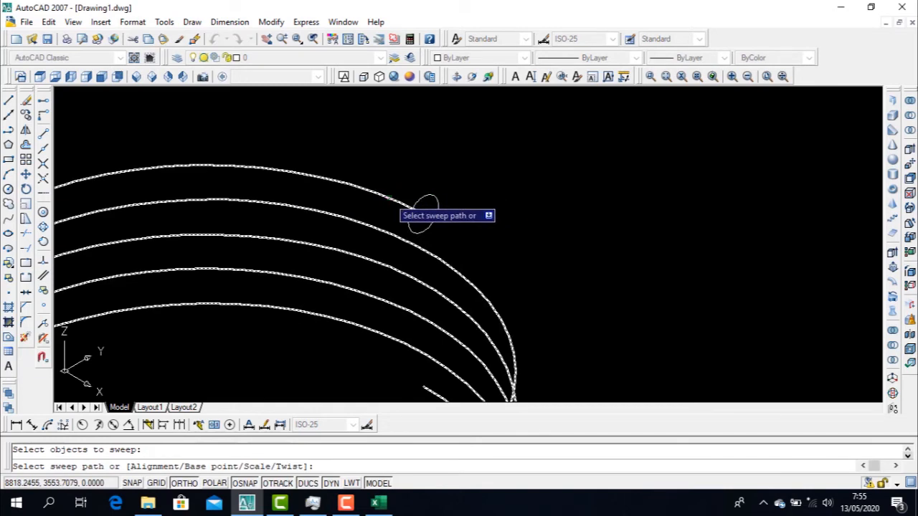
{"action": "left_click", "coordinate": [398, 207]}
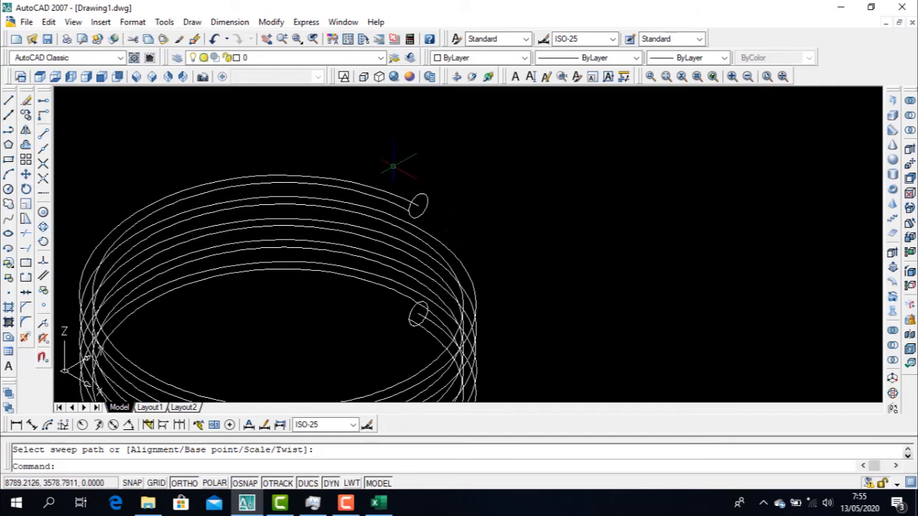
Display the swept coil in the Realistic visual style
{"action": "left_click", "coordinate": [396, 79]}
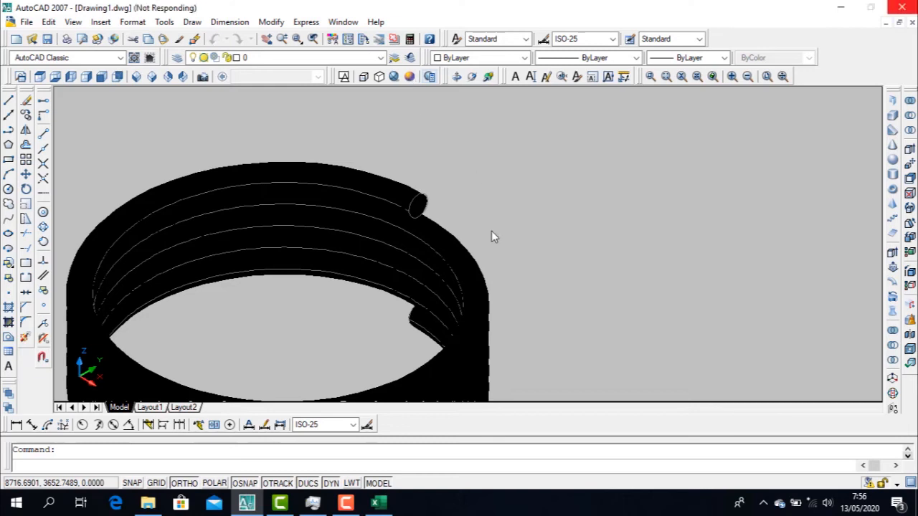
{"action": "left_click", "coordinate": [351, 508]}
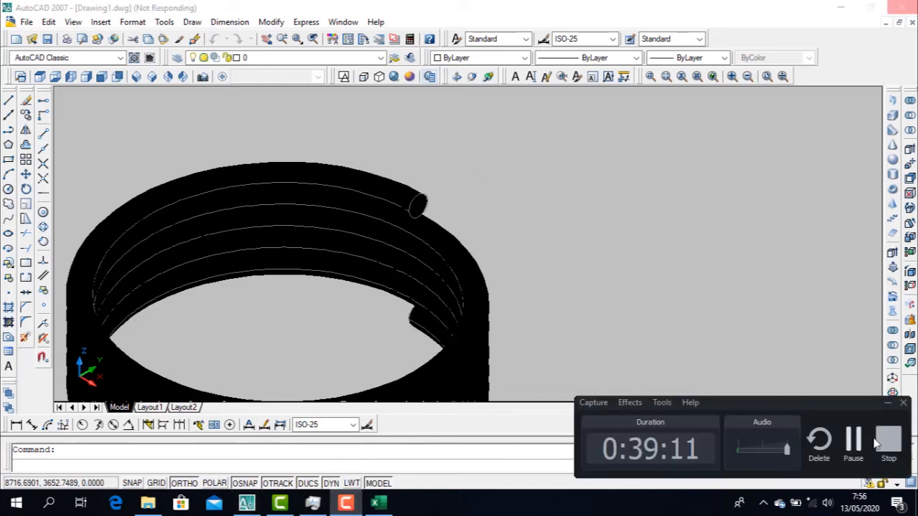
{"action": "left_click", "coordinate": [859, 442]}
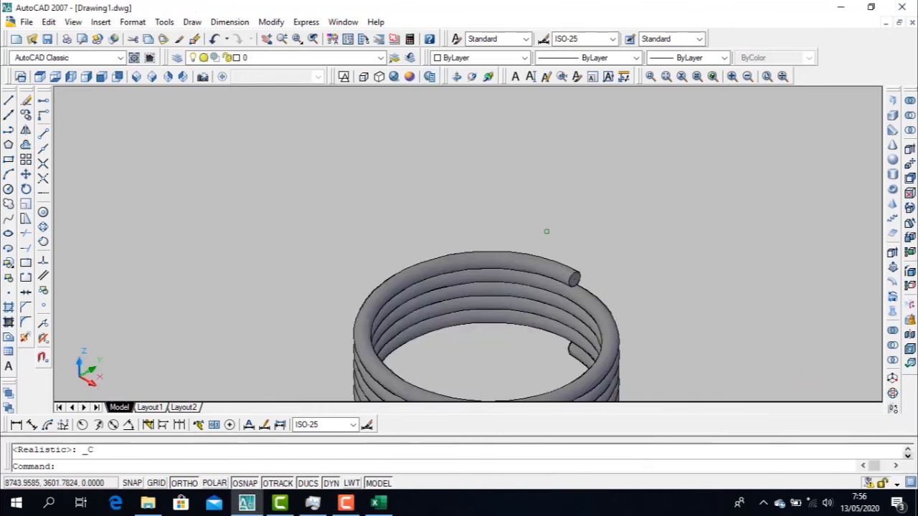
{"action": "scroll", "coordinate": [533, 234], "scroll_direction": "down", "scroll_amount": 4}
{"action": "middle_click_drag", "start_coordinate": [562, 294], "coordinate": [530, 286]}
{"action": "scroll", "coordinate": [539, 288], "scroll_direction": "up", "scroll_amount": 4}
{"action": "key", "text": "Escape"}
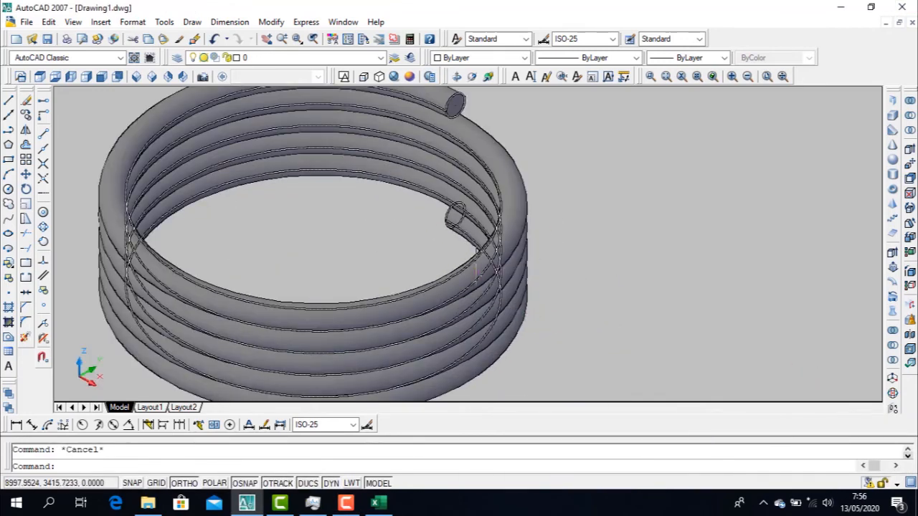
Orbit around the shaded coil to examine its turns and end faces from different directions
{"action": "scroll", "coordinate": [445, 215], "scroll_direction": "down", "scroll_amount": 4}
{"action": "left_click", "coordinate": [459, 77]}
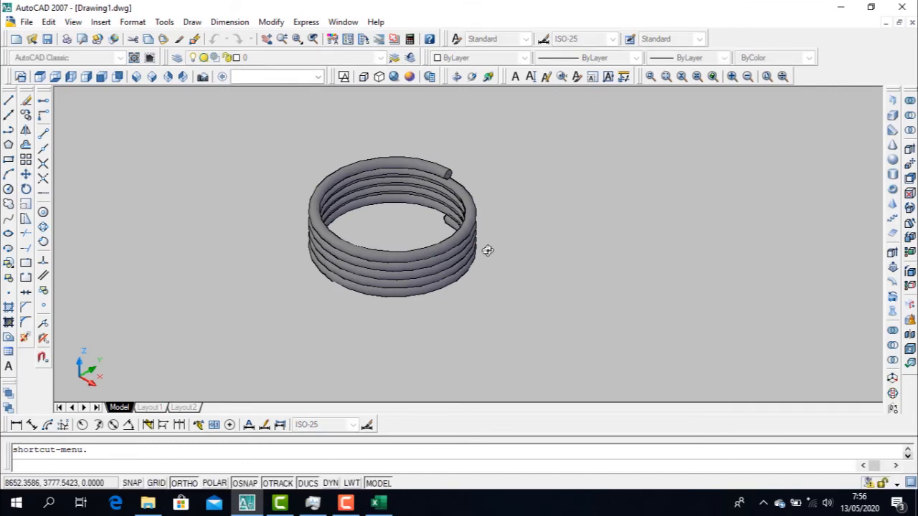
{"action": "left_click_drag", "start_coordinate": [485, 251], "coordinate": [316, 225]}
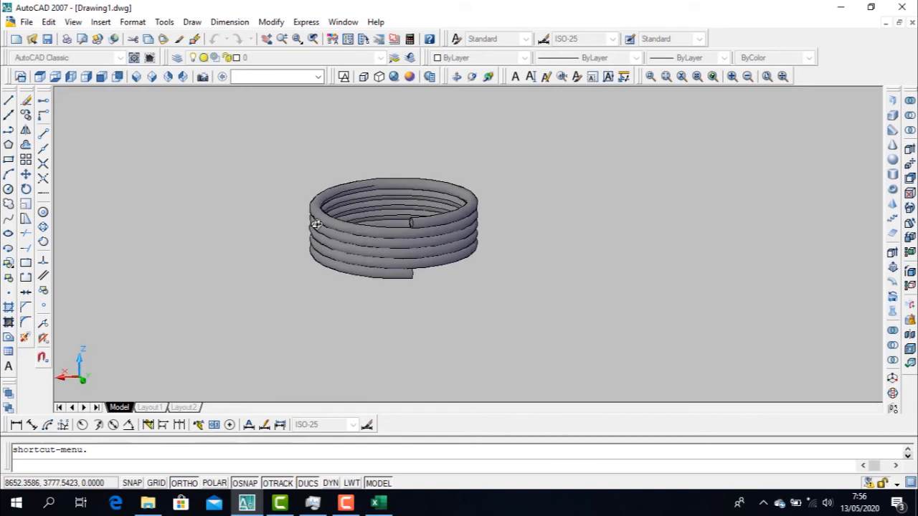
{"action": "left_click_drag", "start_coordinate": [338, 231], "coordinate": [433, 258]}
{"action": "scroll", "coordinate": [442, 211], "scroll_direction": "up", "scroll_amount": 4}
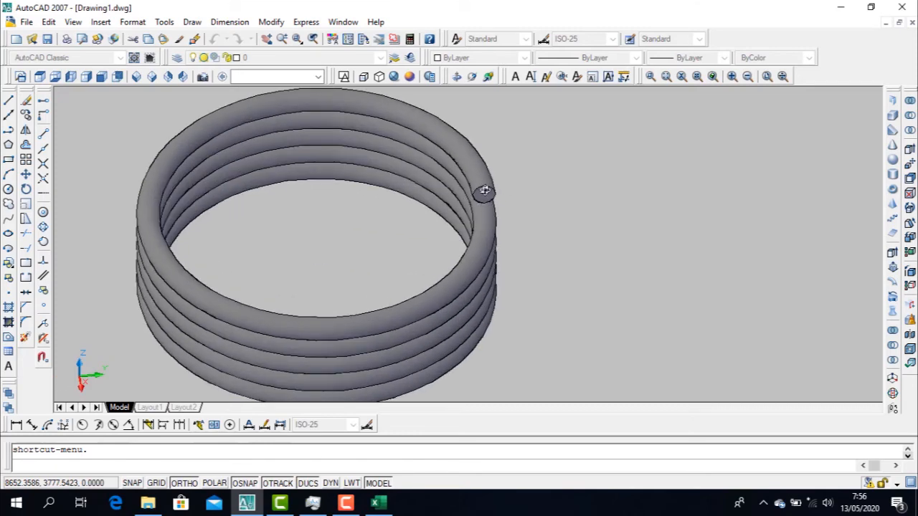
{"action": "key", "text": "Escape"}
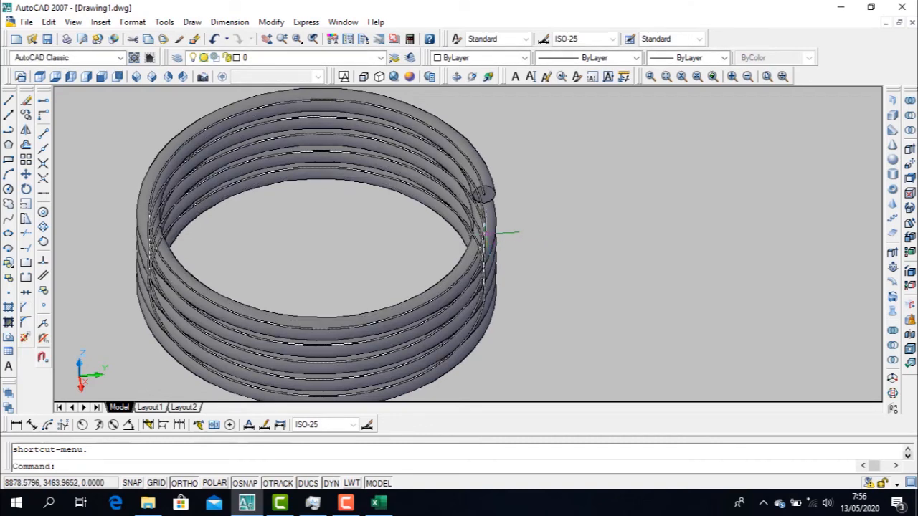
{"action": "key", "text": "Escape"}
Erase the swept coil together with its helix path
{"action": "scroll", "coordinate": [485, 233], "scroll_direction": "down", "scroll_amount": 5}
{"action": "left_click", "coordinate": [532, 283]}
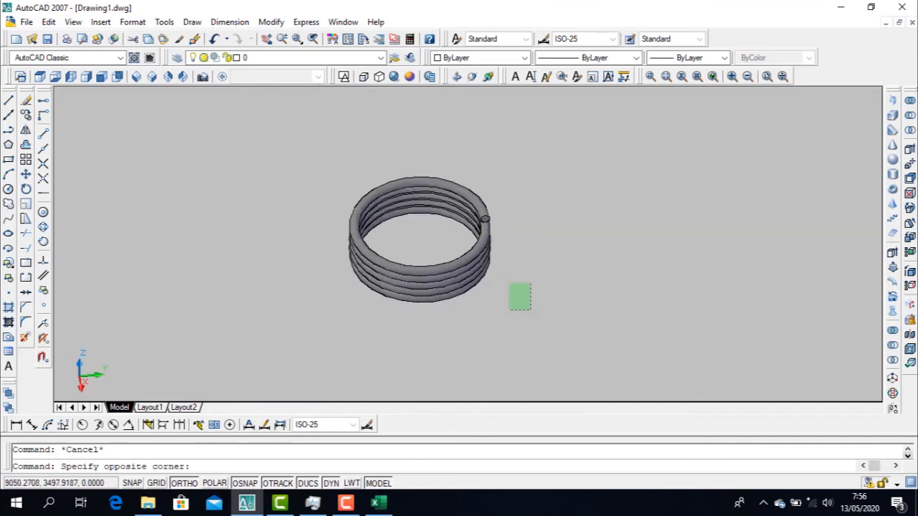
{"action": "left_click", "coordinate": [304, 151]}
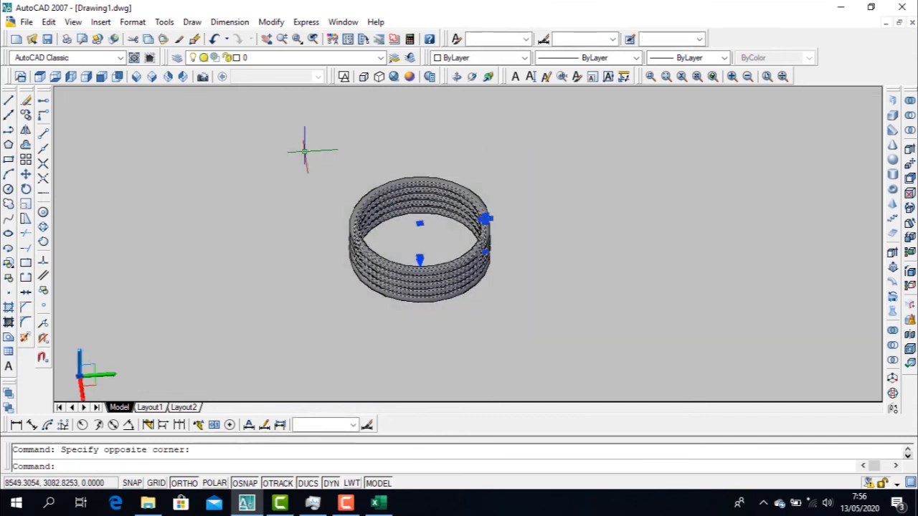
{"action": "key", "text": "Delete"}
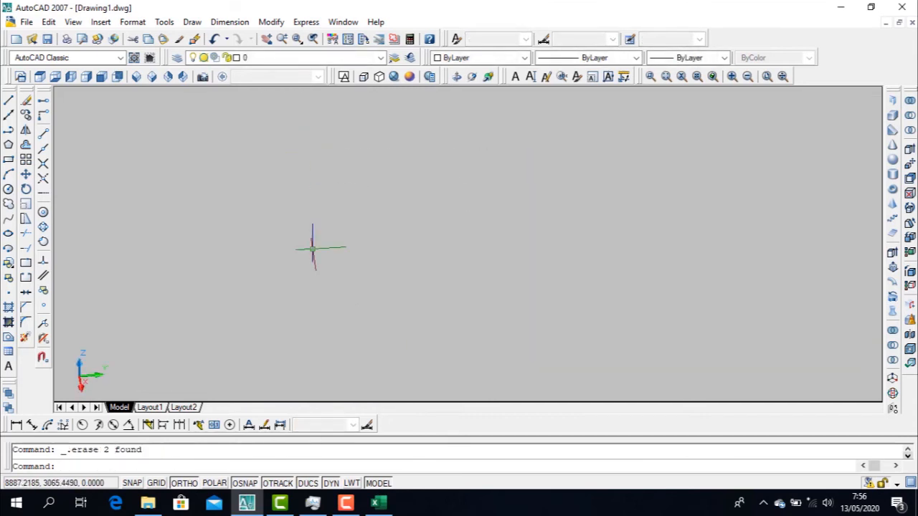
Set the emptied drawing to the southeast isometric view and locate the Loft modelling command
{"action": "left_click", "coordinate": [192, 22]}
{"action": "key", "text": "Escape"}
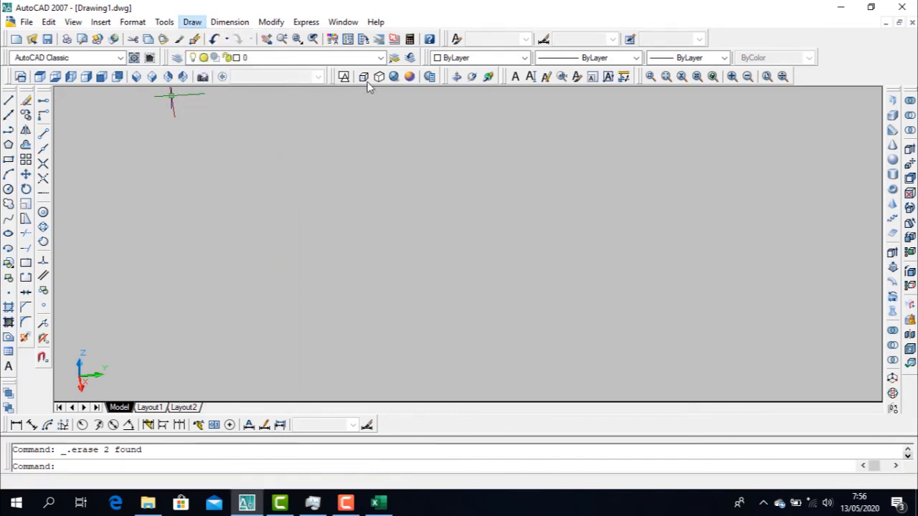
{"action": "left_click", "coordinate": [151, 77]}
{"action": "left_click", "coordinate": [192, 23]}
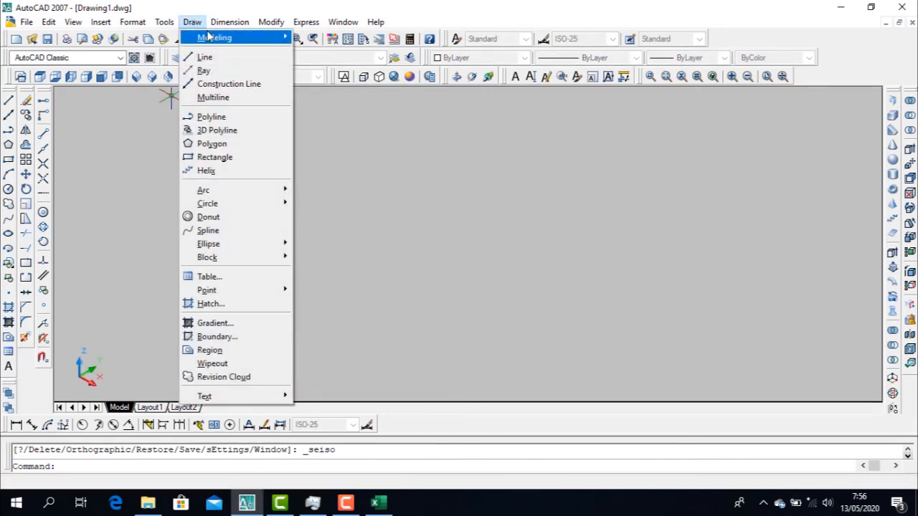
{"action": "mouse_move", "coordinate": [208, 36]}
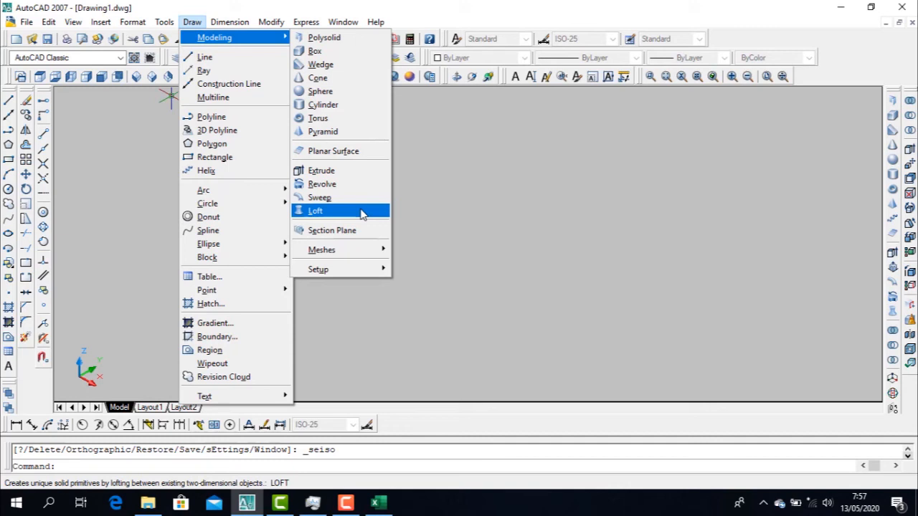
Switch the empty drawing to the top view in the 2D Wireframe visual style
{"action": "key", "text": "Escape"}
{"action": "key", "text": "Escape"}
{"action": "key", "text": "Escape"}
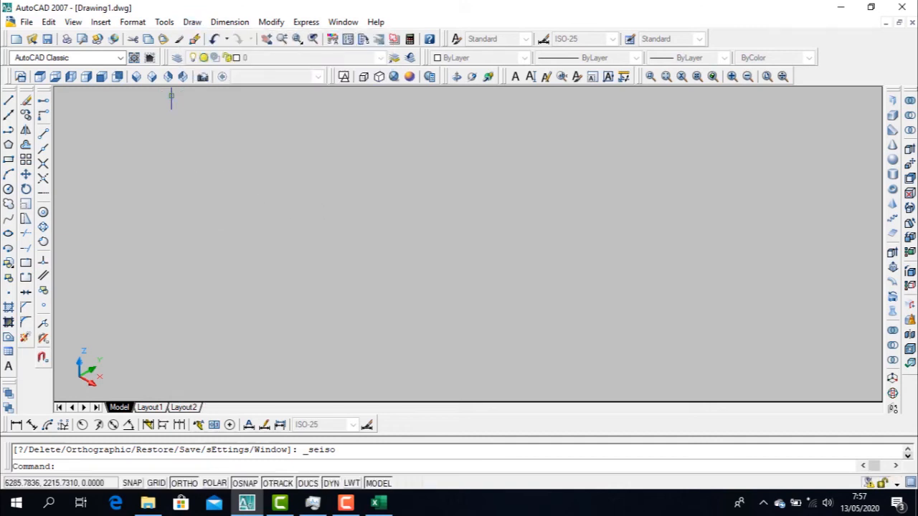
{"action": "left_click", "coordinate": [41, 77]}
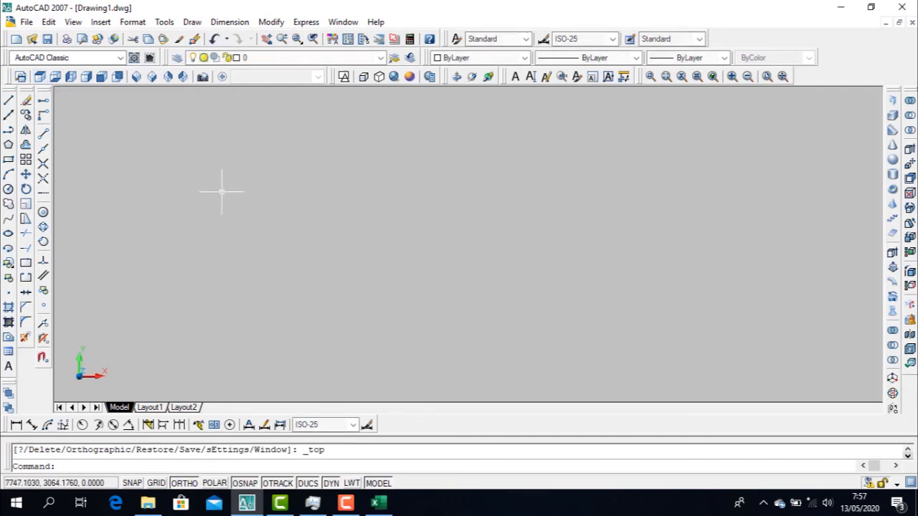
{"action": "left_click", "coordinate": [343, 77]}
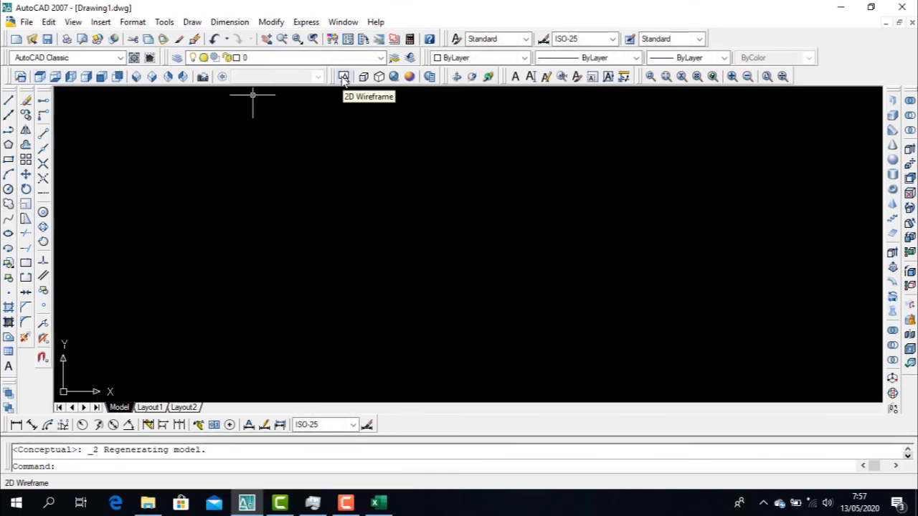
Draw a vertical line about 1055 units long in the top view
{"action": "type", "text": "l"}
{"action": "key", "text": "Return"}
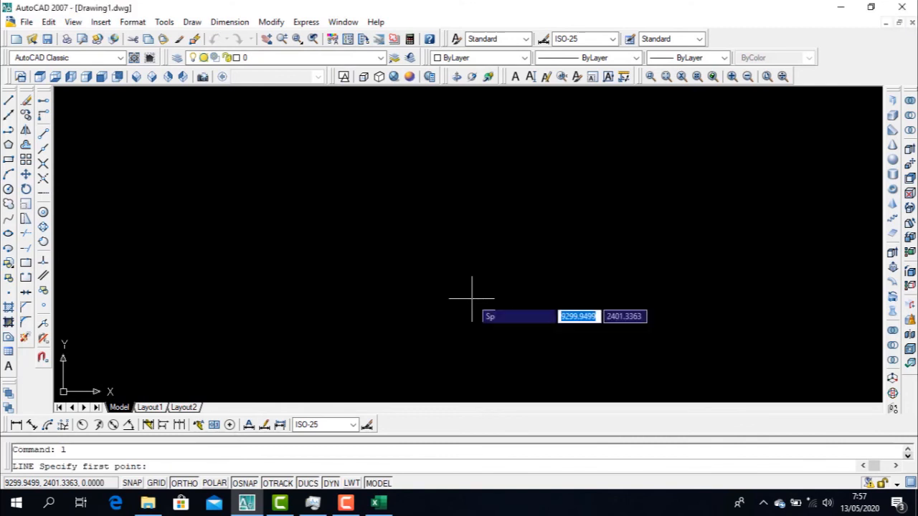
{"action": "left_click", "coordinate": [495, 335]}
{"action": "left_click", "coordinate": [496, 166]}
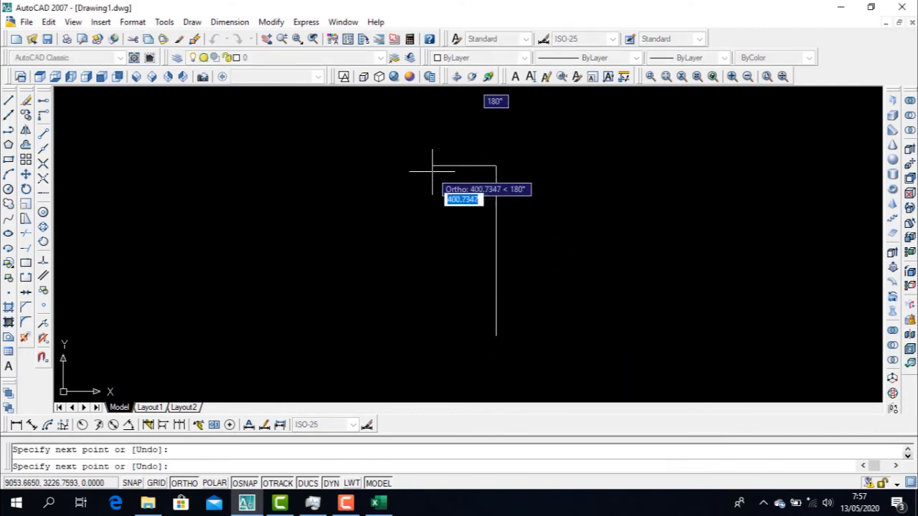
{"action": "key", "text": "Escape"}
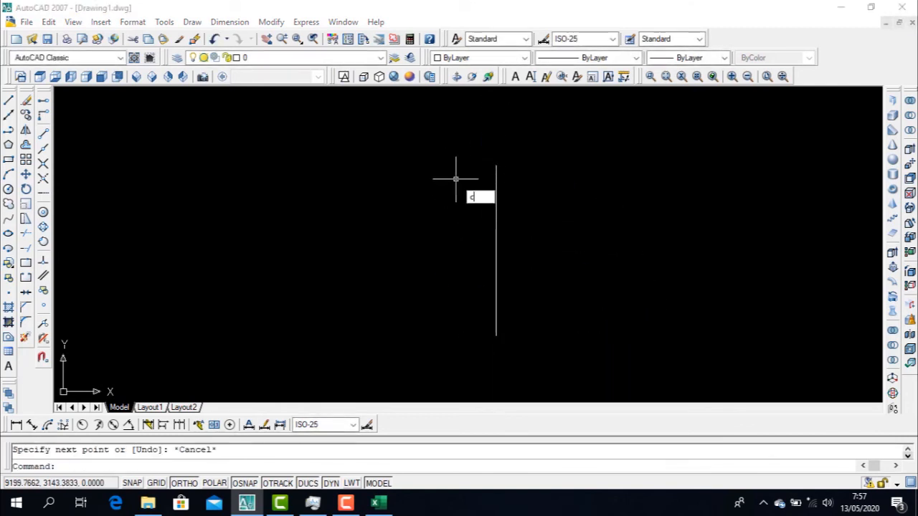
{"action": "key", "text": "Escape"}
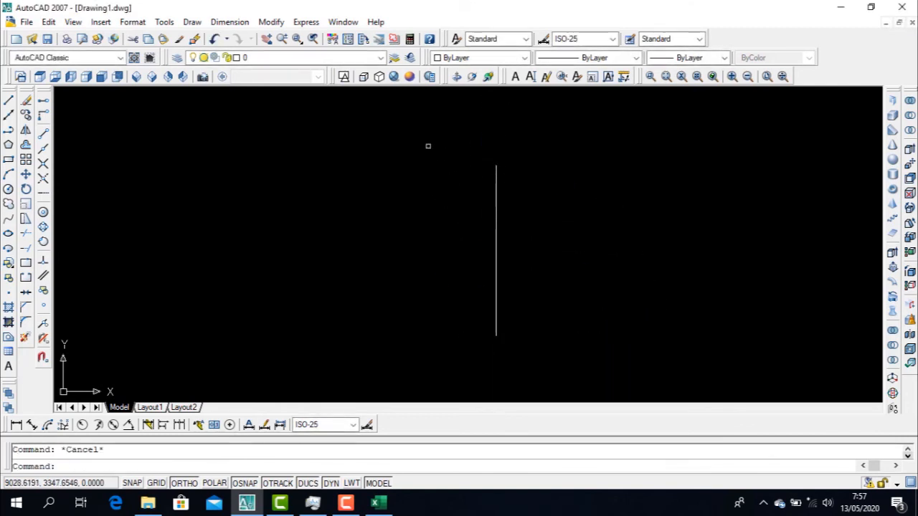
In the southeast isometric view, rotate the line in 3D about the X axis at its near endpoint until it stands upright along Z
{"action": "left_click", "coordinate": [152, 77]}
{"action": "scroll", "coordinate": [473, 221], "scroll_direction": "down", "scroll_amount": 5}
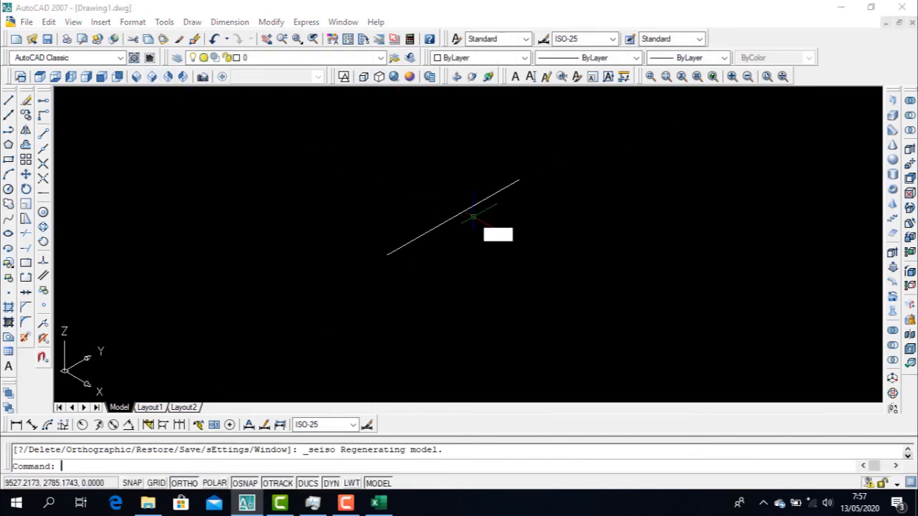
{"action": "key", "text": "Return"}
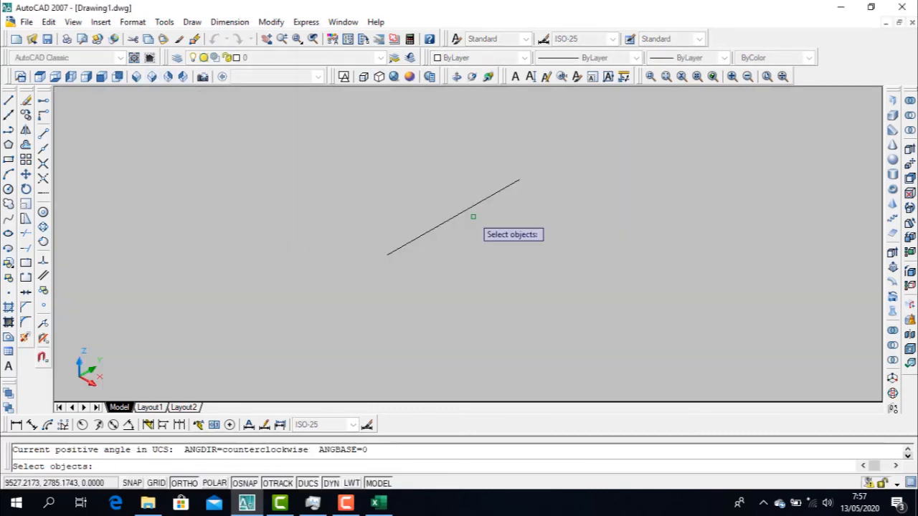
{"action": "left_click", "coordinate": [447, 219]}
{"action": "key", "text": "Return"}
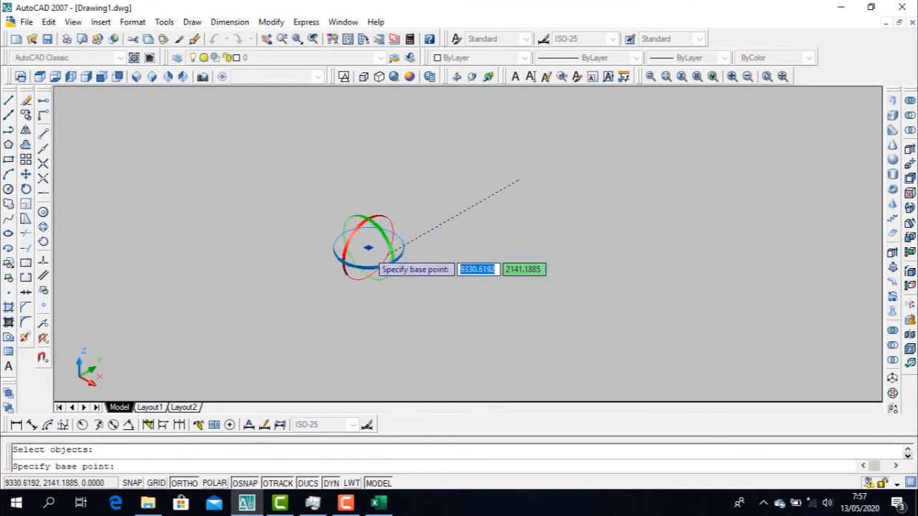
{"action": "left_click", "coordinate": [387, 254]}
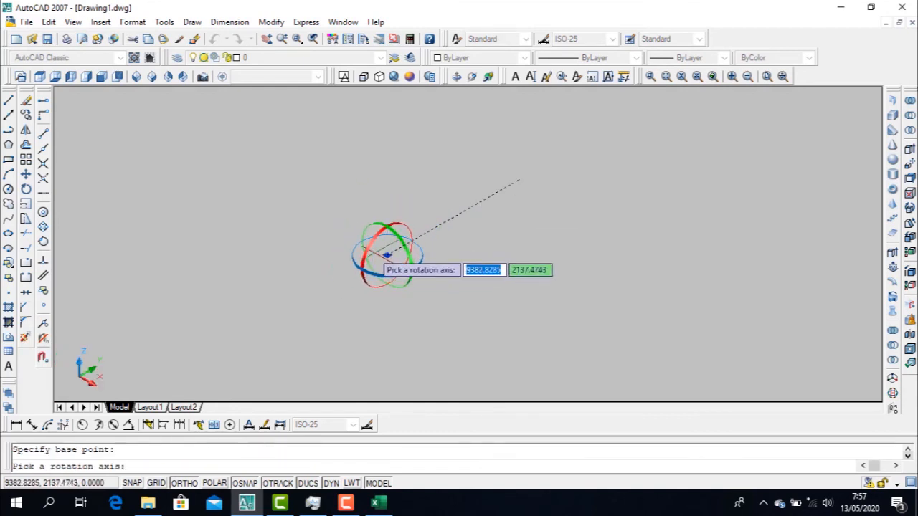
{"action": "left_click", "coordinate": [373, 250]}
{"action": "left_click", "coordinate": [400, 164]}
{"action": "left_click", "coordinate": [279, 268]}
{"action": "key", "text": "Escape"}
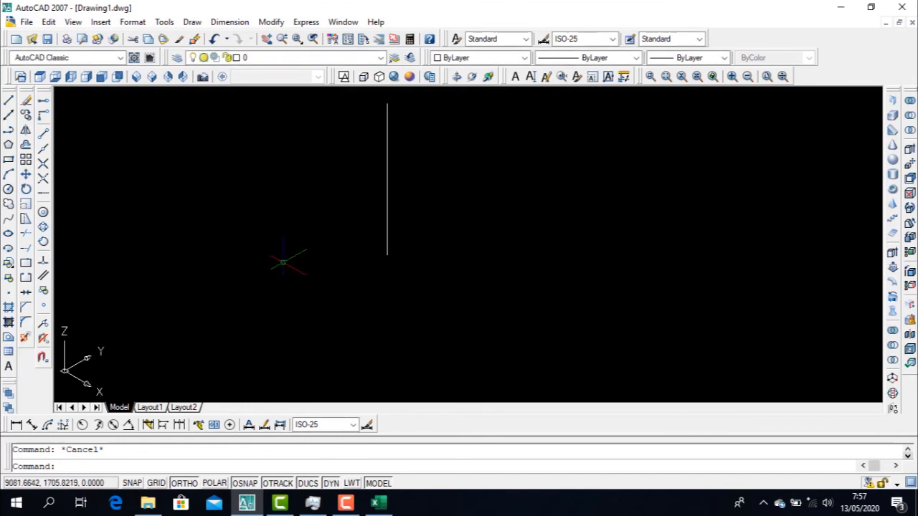
Draw a circle about 447 units in radius centred on the lower end of the upright line
{"action": "type", "text": "c"}
{"action": "key", "text": "Return"}
{"action": "left_click", "coordinate": [387, 255]}
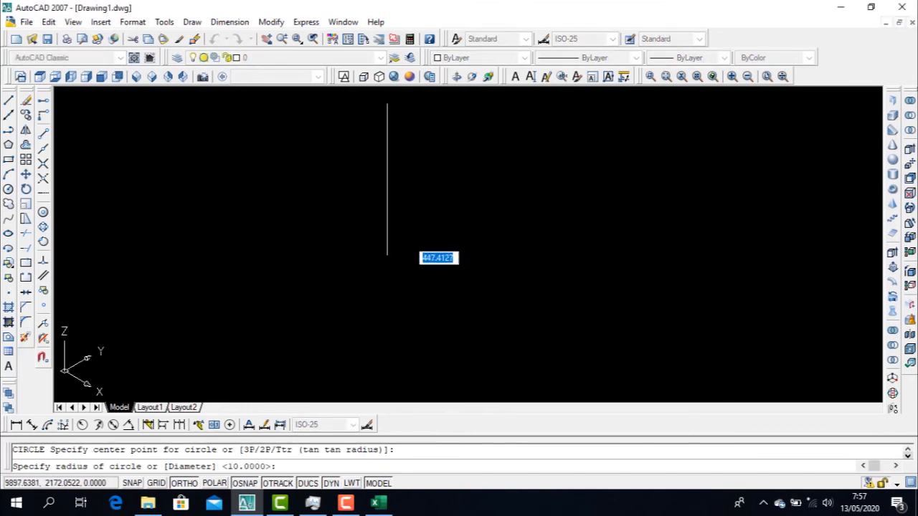
{"action": "left_click", "coordinate": [461, 277]}
{"action": "key", "text": "Escape"}
Draw a second circle, about half the size of the base circle, centred on the upper end of the upright line
{"action": "type", "text": "c"}
{"action": "key", "text": "Return"}
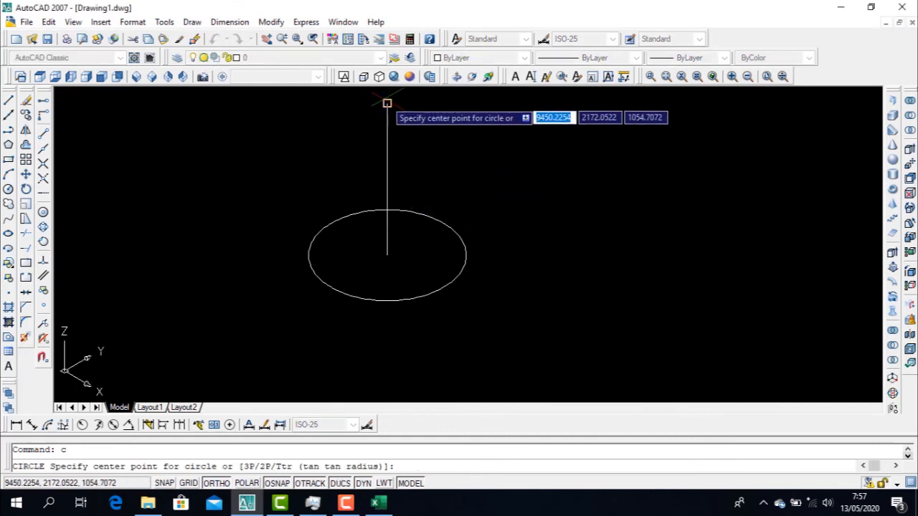
{"action": "left_click", "coordinate": [387, 104]}
{"action": "left_click", "coordinate": [418, 118]}
{"action": "key", "text": "Escape"}
{"action": "scroll", "coordinate": [430, 154], "scroll_direction": "down", "scroll_amount": 2}
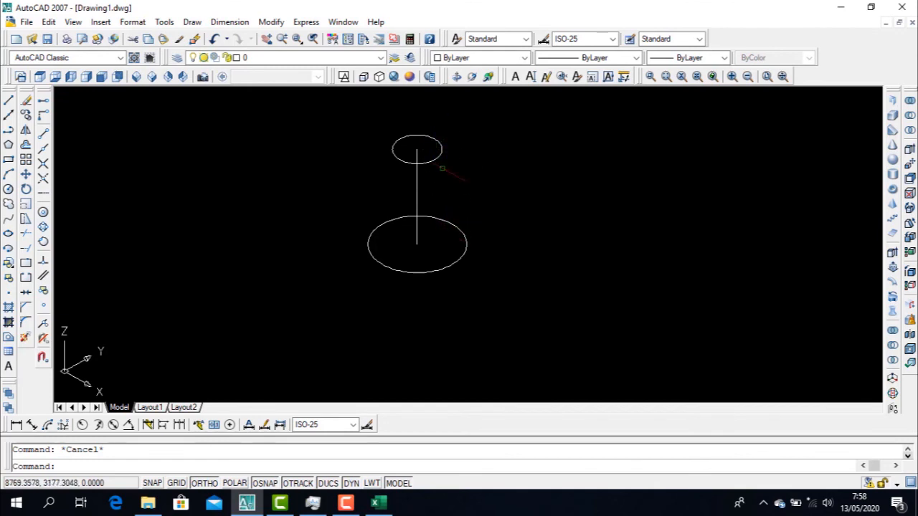
{"action": "left_click", "coordinate": [457, 228]}
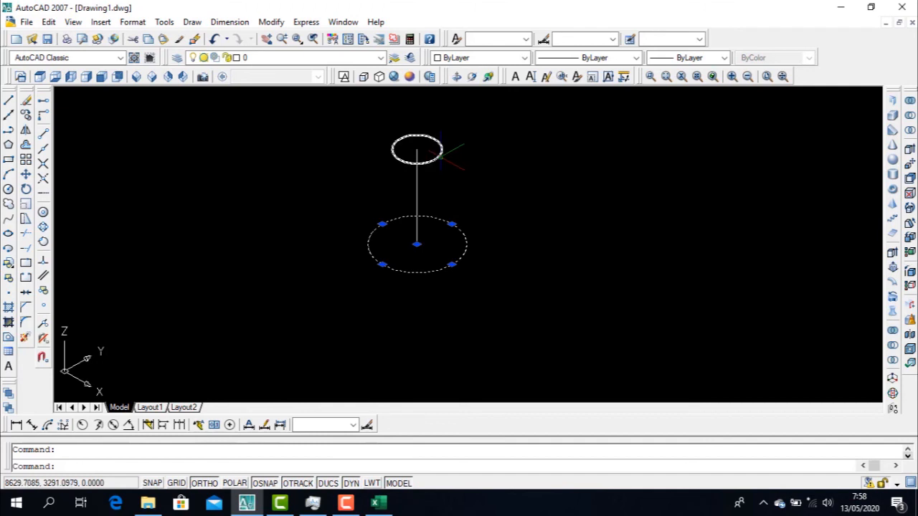
{"action": "left_click", "coordinate": [441, 152]}
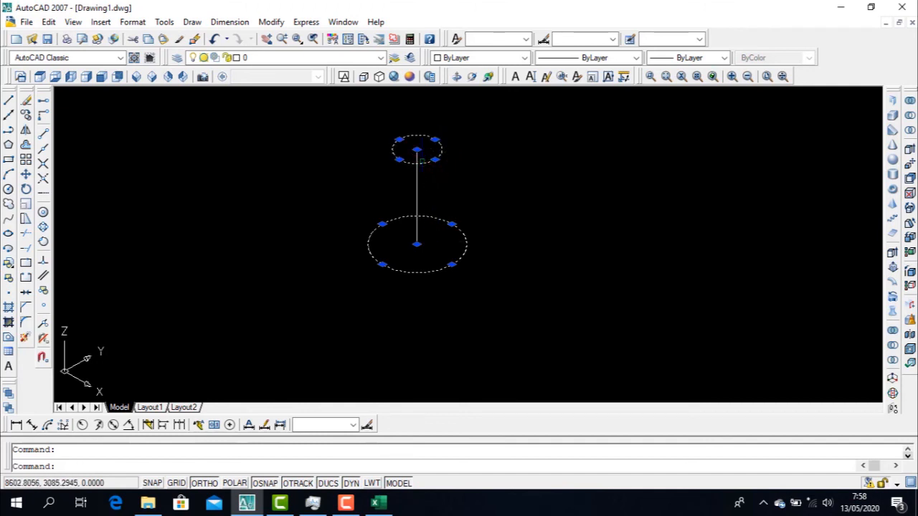
{"action": "key", "text": "Escape"}
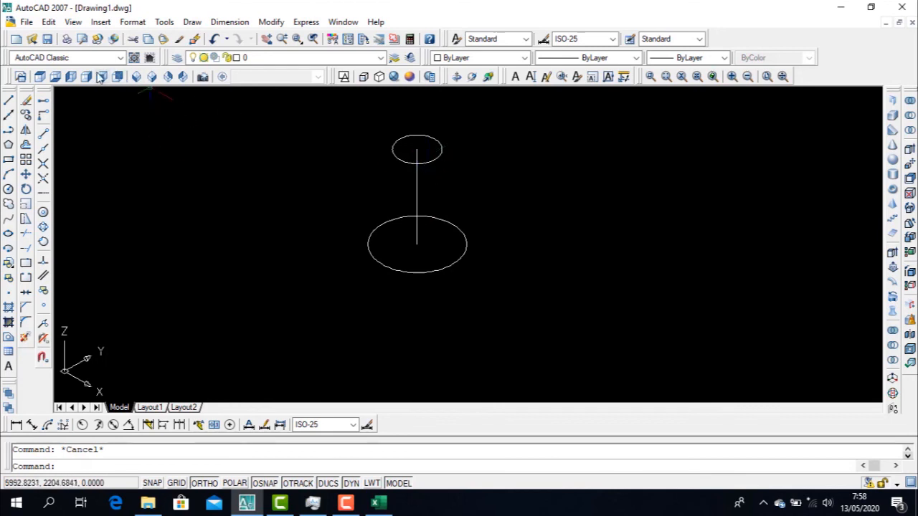
In the top view, right of the circles, draw a half-profile's vertical axis about 1352 long, base about 752 long and short outer edge
{"action": "left_click", "coordinate": [41, 77]}
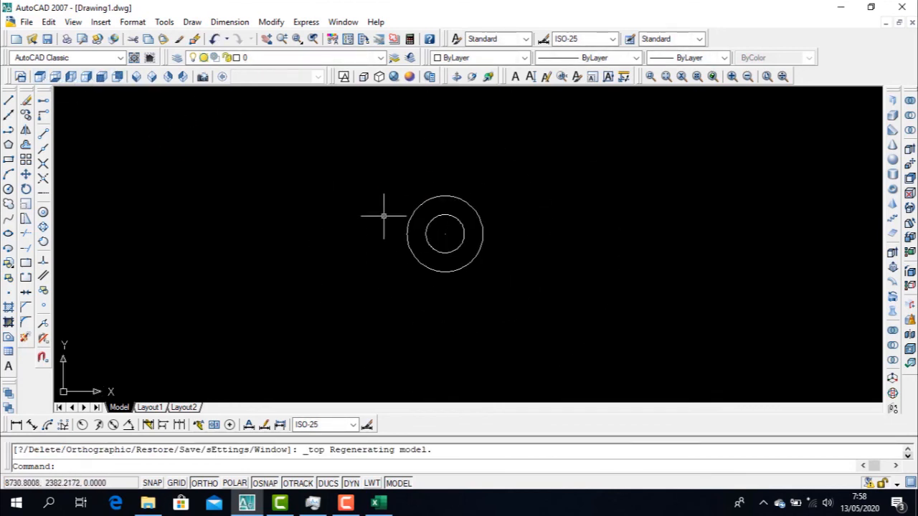
{"action": "type", "text": "l"}
{"action": "key", "text": "Return"}
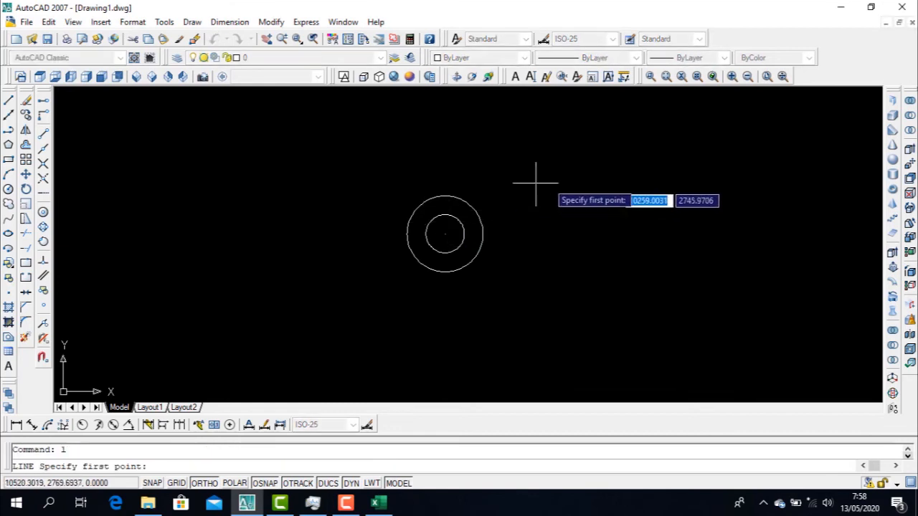
{"action": "left_click", "coordinate": [612, 170]}
{"action": "left_click", "coordinate": [611, 285]}
{"action": "left_click", "coordinate": [550, 284]}
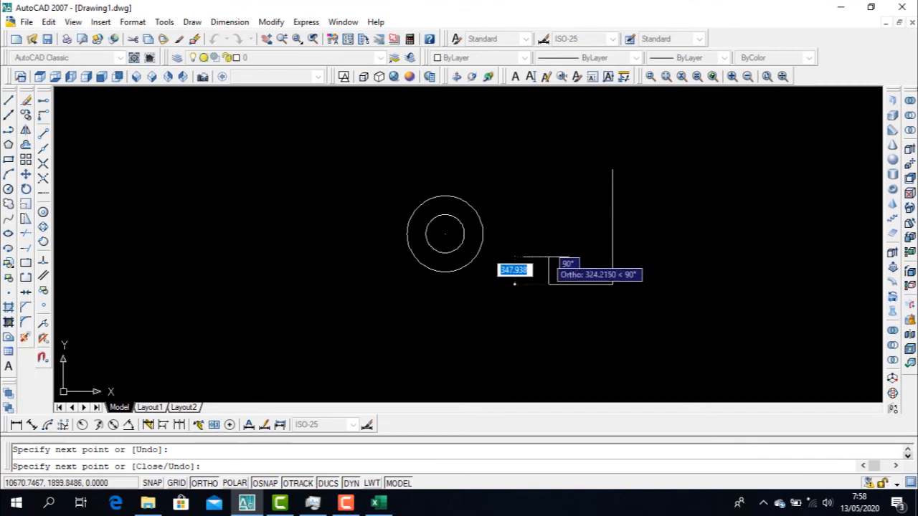
{"action": "left_click", "coordinate": [550, 265]}
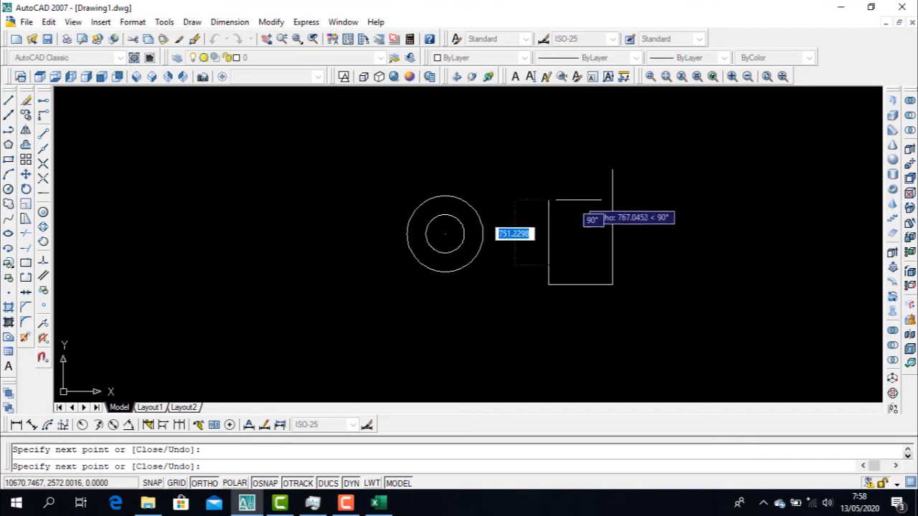
{"action": "key", "text": "Escape"}
Close the half-profile with a top edge about 269 long and a sloping line down to the short outer edge
{"action": "type", "text": "l"}
{"action": "key", "text": "Return"}
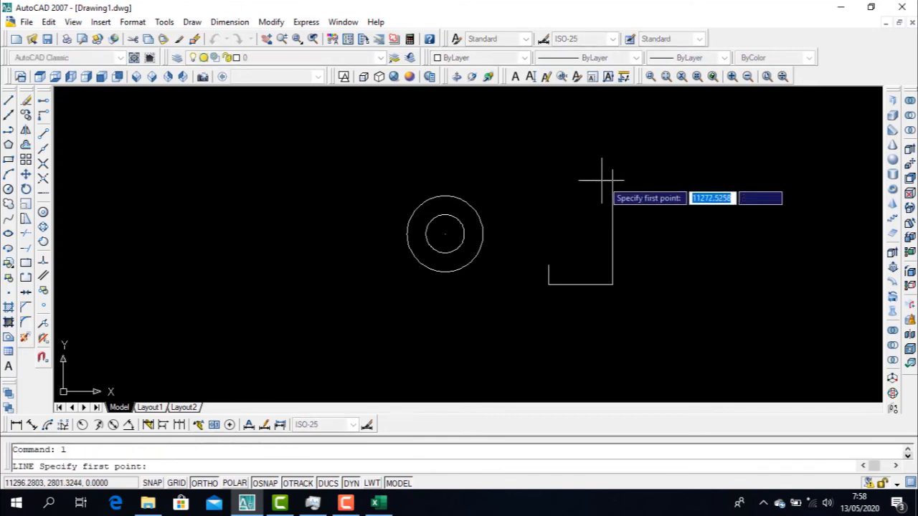
{"action": "left_click", "coordinate": [612, 173]}
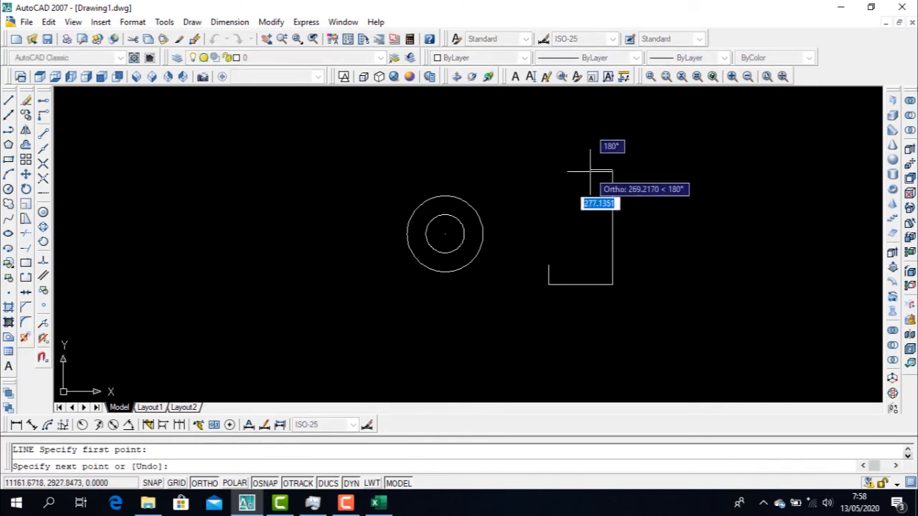
{"action": "left_click", "coordinate": [590, 173]}
{"action": "left_click", "coordinate": [549, 266]}
{"action": "key", "text": "Escape"}
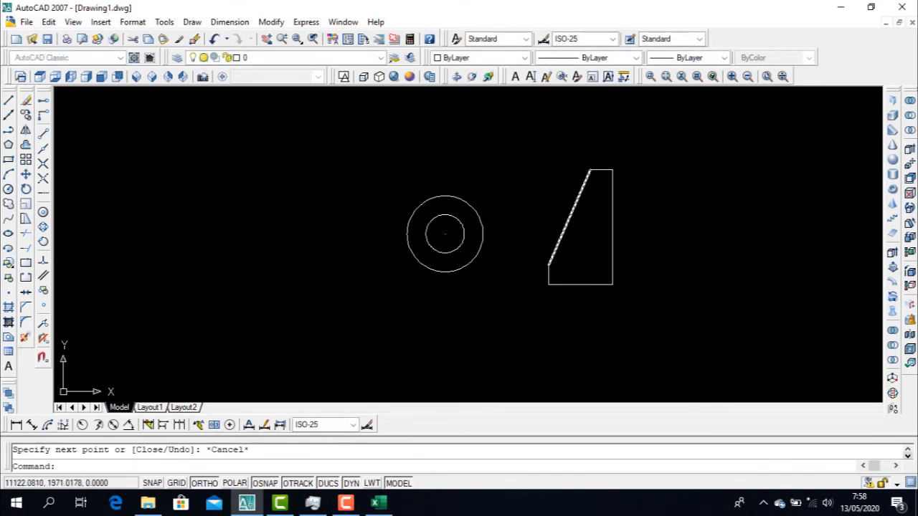
Mirror the half-profile's four outer lines across its vertical axis line, keeping the originals
{"action": "type", "text": "mi"}
{"action": "key", "text": "Return"}
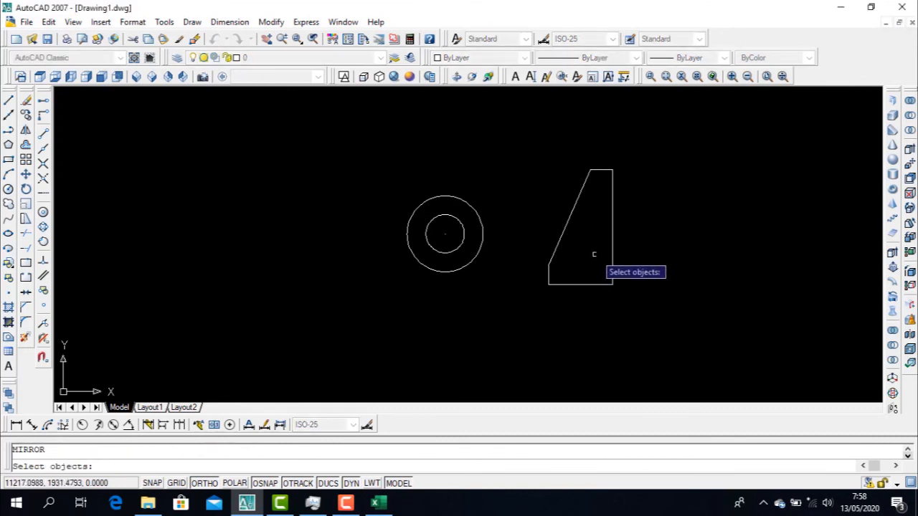
{"action": "left_click", "coordinate": [595, 302]}
{"action": "left_click", "coordinate": [530, 131]}
{"action": "key", "text": "Return"}
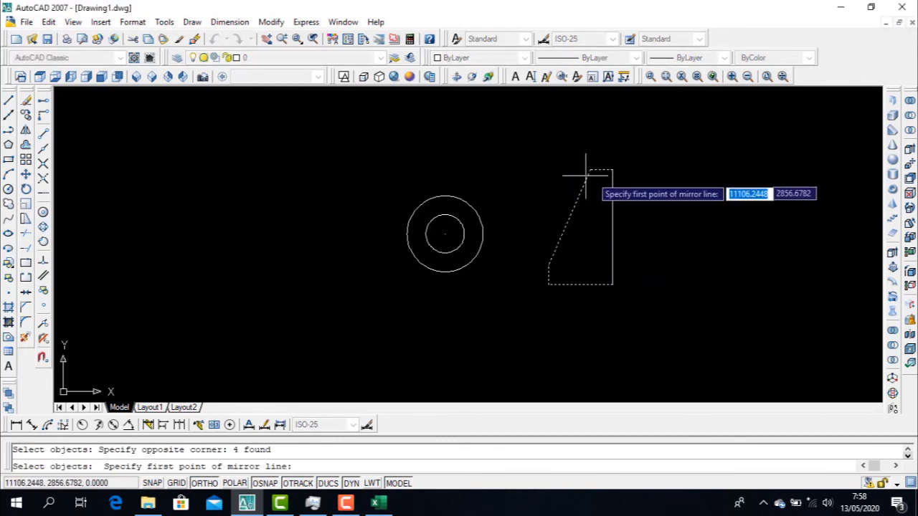
{"action": "left_click", "coordinate": [613, 170]}
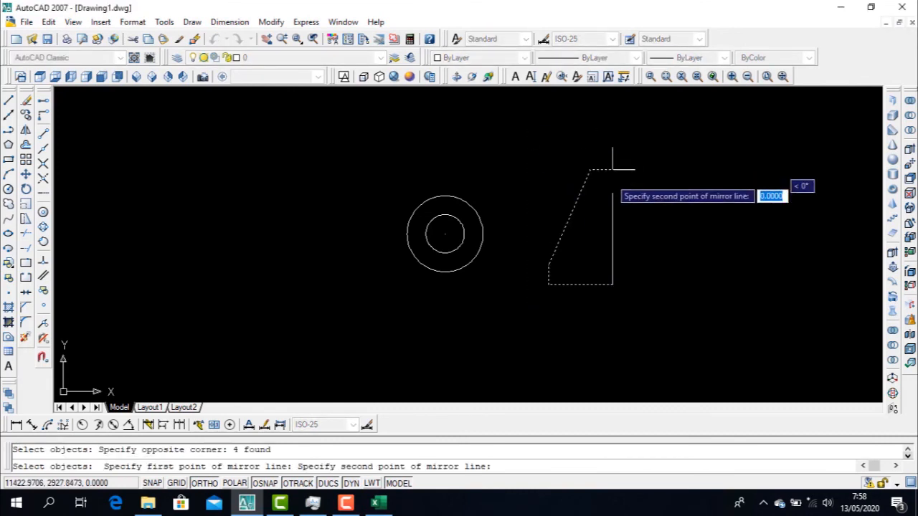
{"action": "left_click", "coordinate": [612, 284]}
{"action": "key", "text": "Escape"}
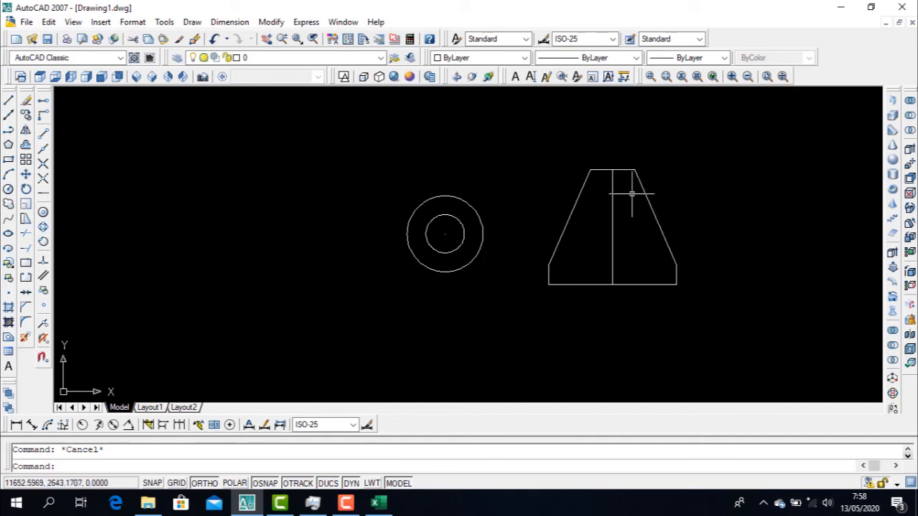
Erase the mirrored right half of the profile
{"action": "left_click", "coordinate": [711, 317]}
{"action": "left_click", "coordinate": [629, 133]}
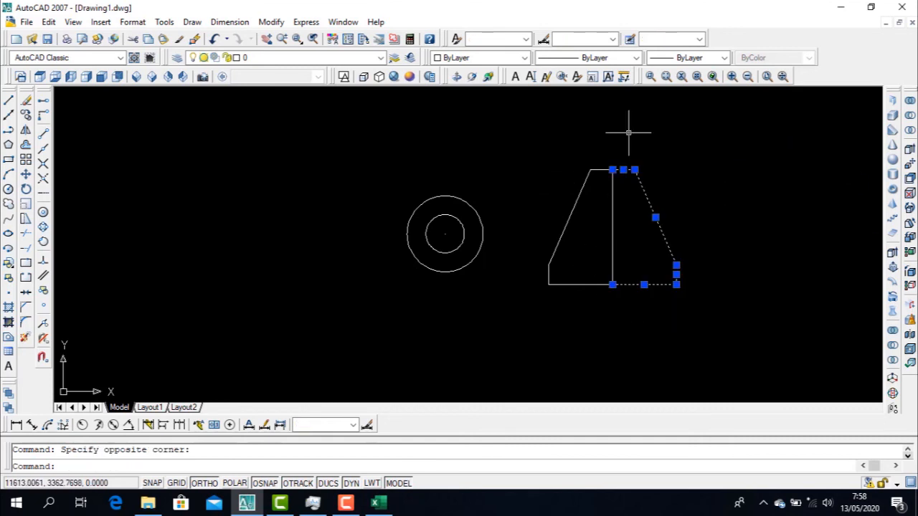
{"action": "key", "text": "Delete"}
Revolve the half-profile's lines a full turn about its vertical axis line
{"action": "type", "text": "rev"}
{"action": "key", "text": "Return"}
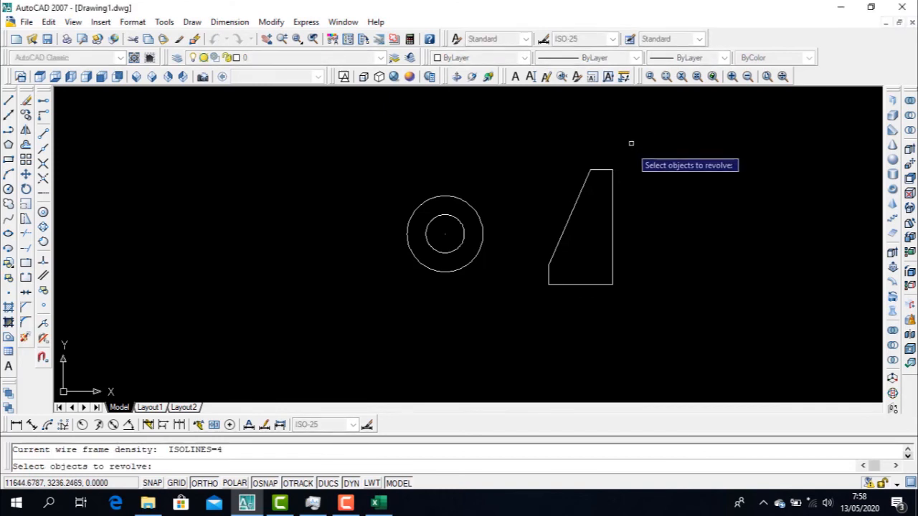
{"action": "left_click", "coordinate": [617, 338]}
{"action": "left_click", "coordinate": [541, 137]}
{"action": "key", "text": "Return"}
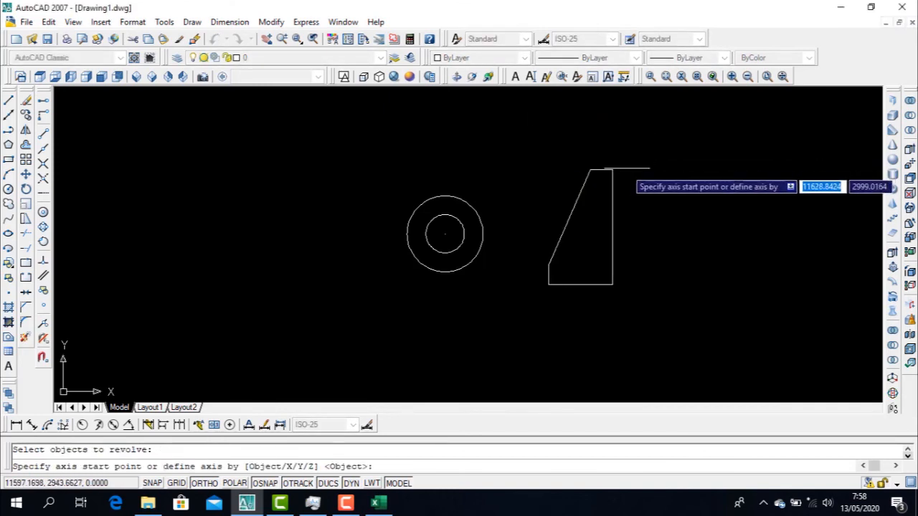
{"action": "left_click", "coordinate": [612, 170]}
{"action": "left_click", "coordinate": [611, 284]}
{"action": "key", "text": "Return"}
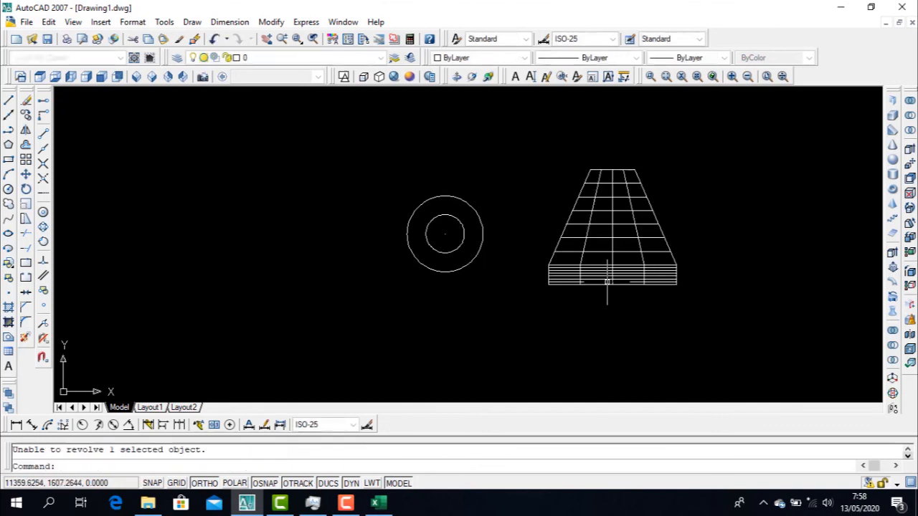
Display the revolved cone in the Realistic visual style from the southeast isometric and front views
{"action": "left_click", "coordinate": [151, 76]}
{"action": "left_click", "coordinate": [394, 76]}
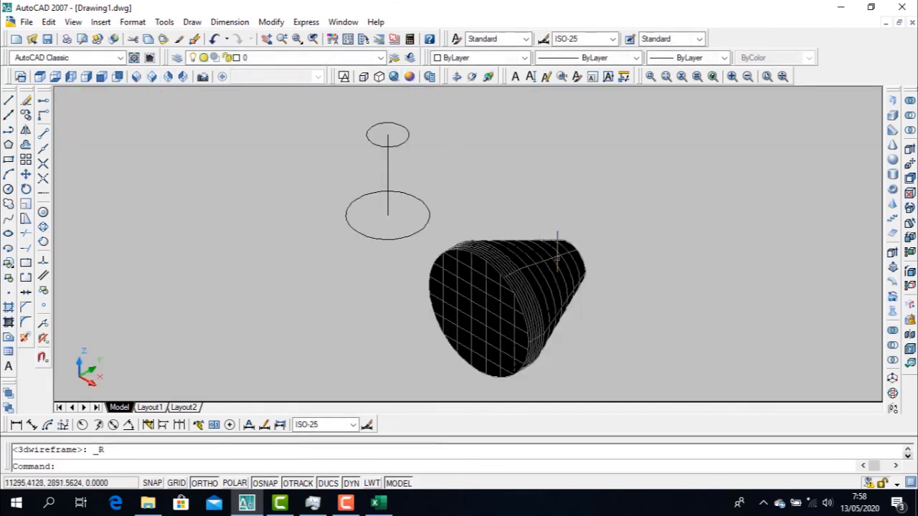
{"action": "left_click", "coordinate": [101, 76]}
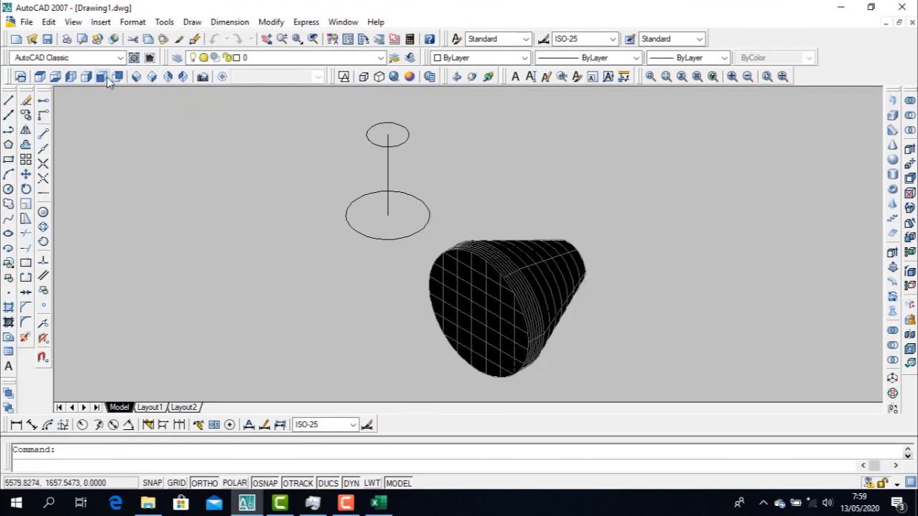
Erase the revolved cone beside the two circles, working from the top view
{"action": "left_click", "coordinate": [39, 76]}
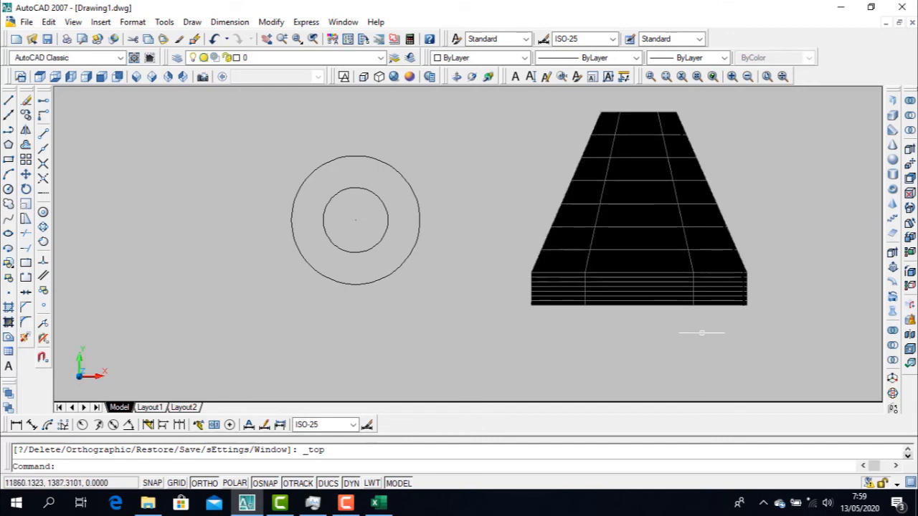
{"action": "left_click", "coordinate": [773, 346]}
{"action": "left_click", "coordinate": [462, 89]}
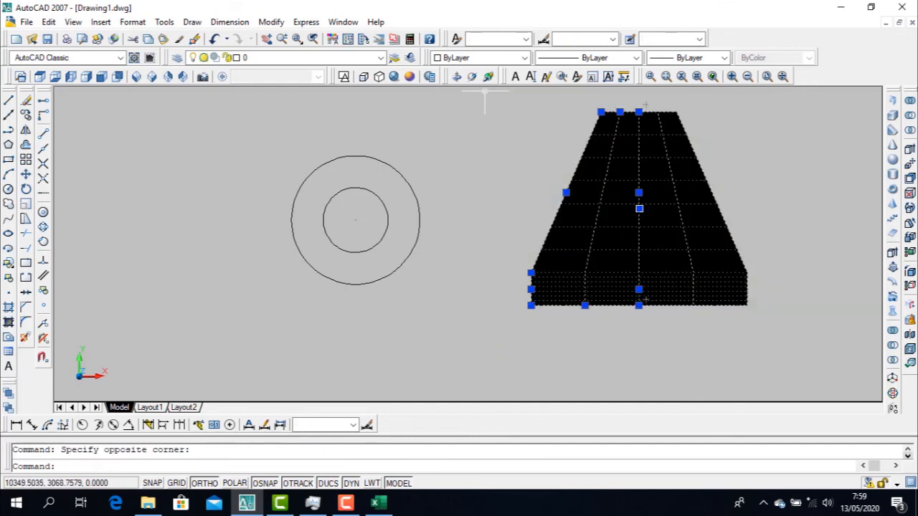
{"action": "key", "text": "Delete"}
In the southeast isometric view, move the large lower circle from its +X quadrant to the lower end of the upright line
{"action": "left_click", "coordinate": [152, 77]}
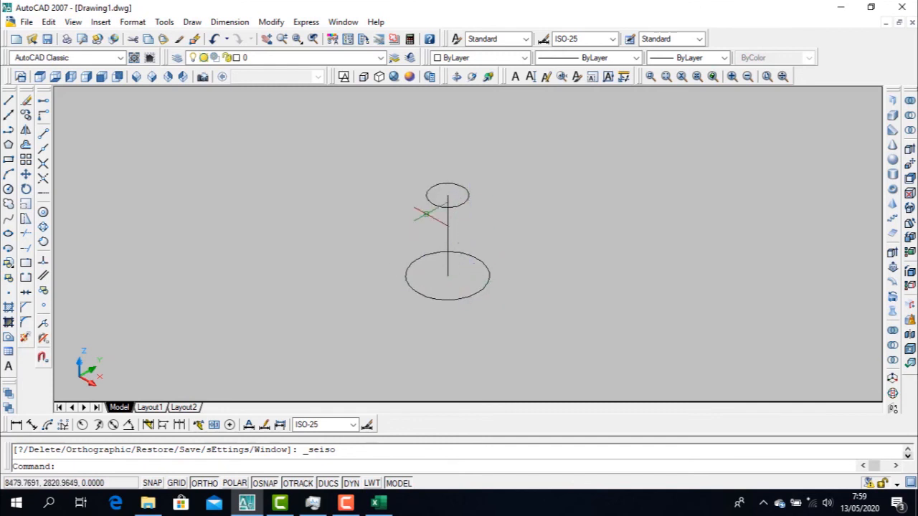
{"action": "left_click", "coordinate": [502, 294]}
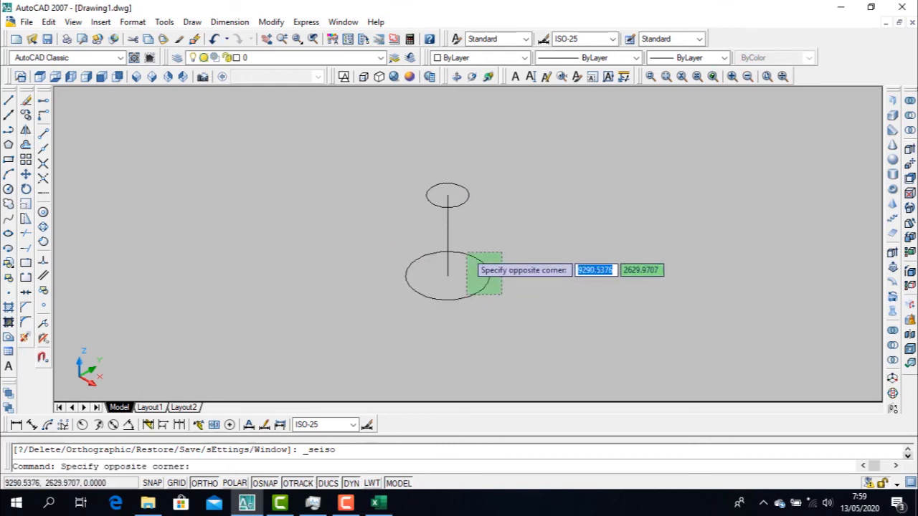
{"action": "left_click", "coordinate": [467, 253]}
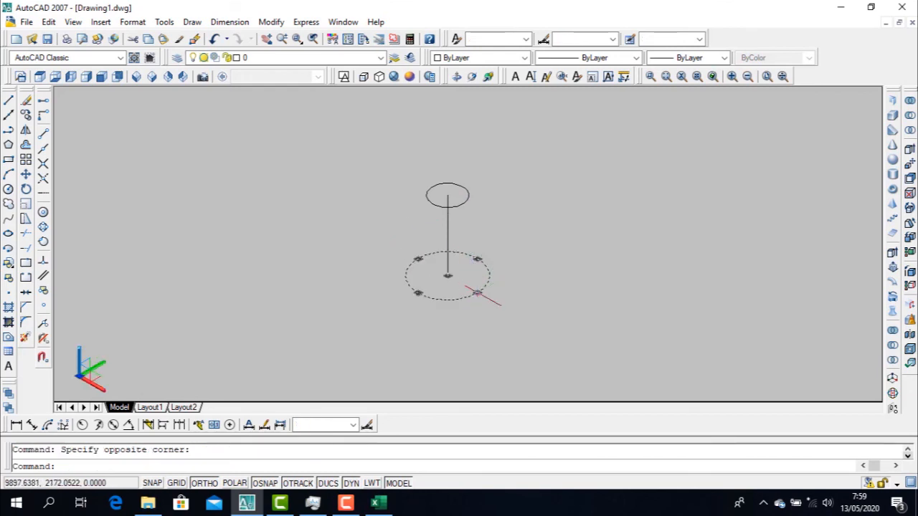
{"action": "key", "text": "m"}
{"action": "key", "text": "Return"}
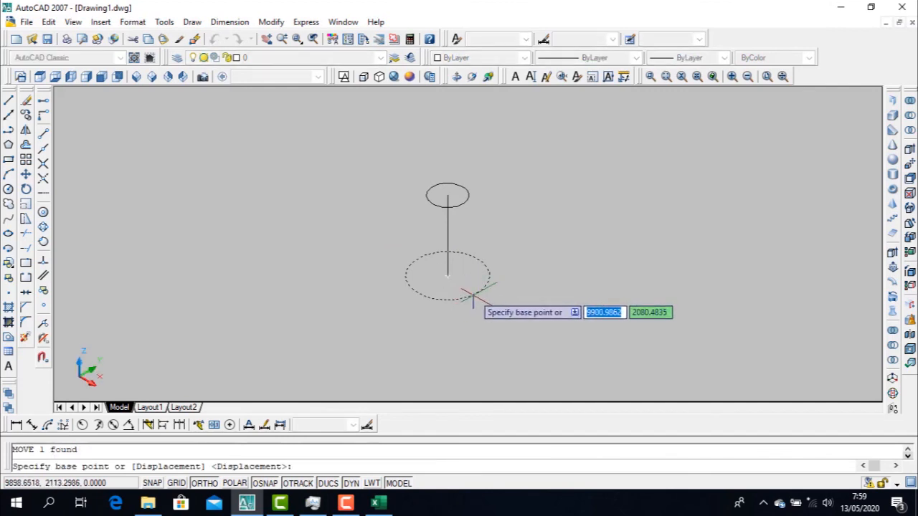
{"action": "left_click", "coordinate": [475, 283]}
{"action": "left_click", "coordinate": [447, 277]}
{"action": "key", "text": "Escape"}
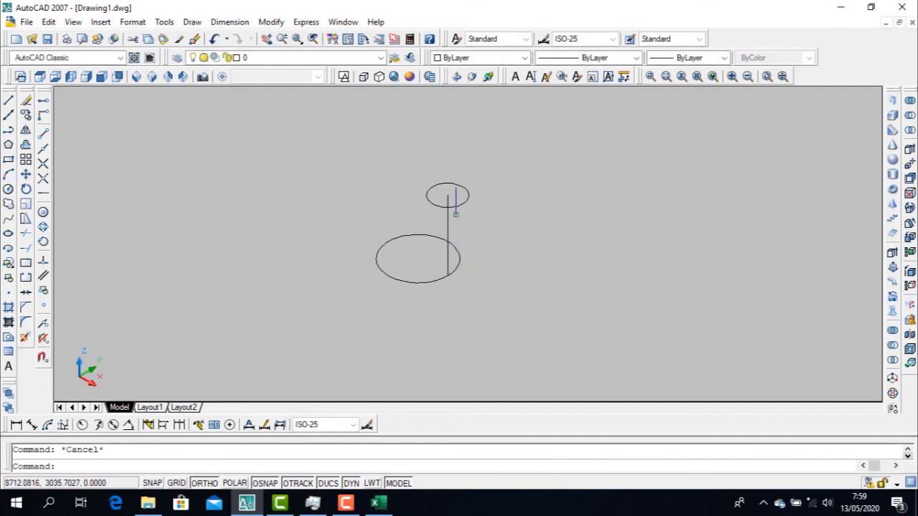
Move the small upper circle from its +X quadrant to the upper end of the upright line
{"action": "left_click", "coordinate": [467, 203]}
{"action": "key", "text": "m"}
{"action": "key", "text": "Return"}
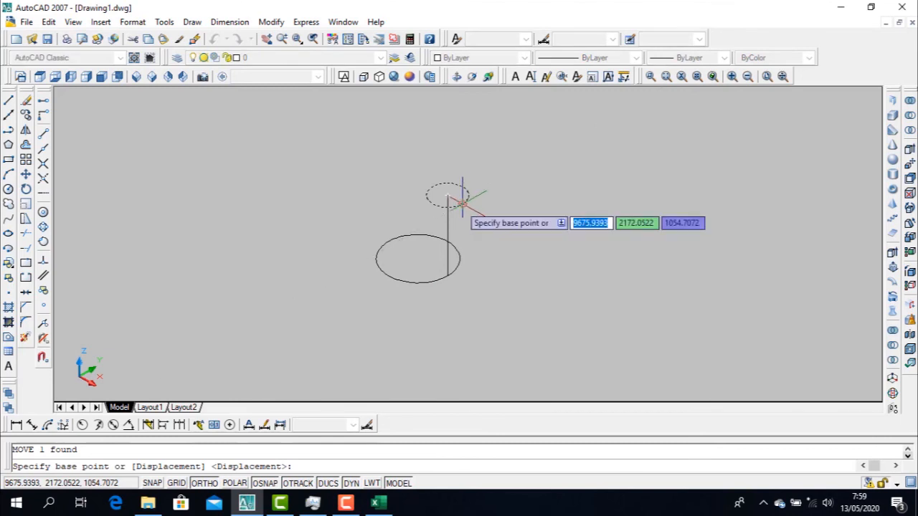
{"action": "left_click", "coordinate": [463, 201]}
{"action": "key", "text": "Escape"}
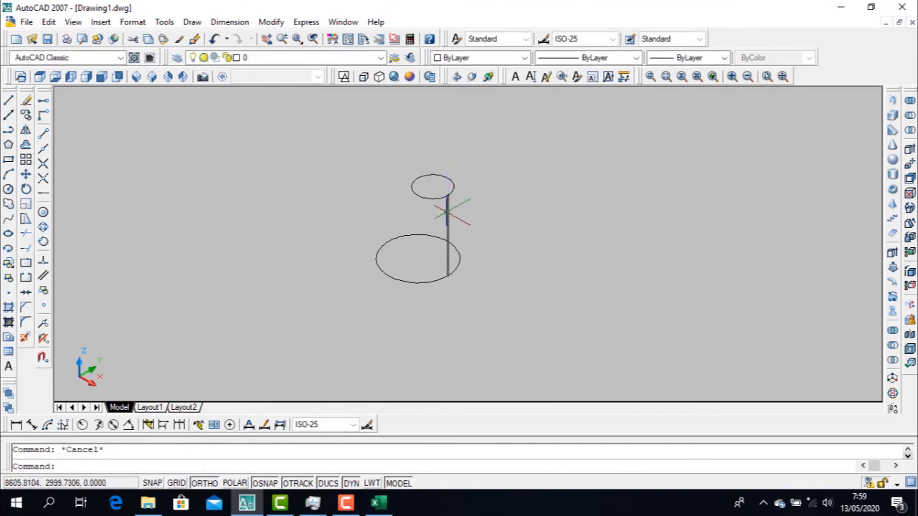
Loft a solid from the large lower circle to the small upper circle using Cross-sections only and Smooth Fit
{"action": "left_click", "coordinate": [192, 22]}
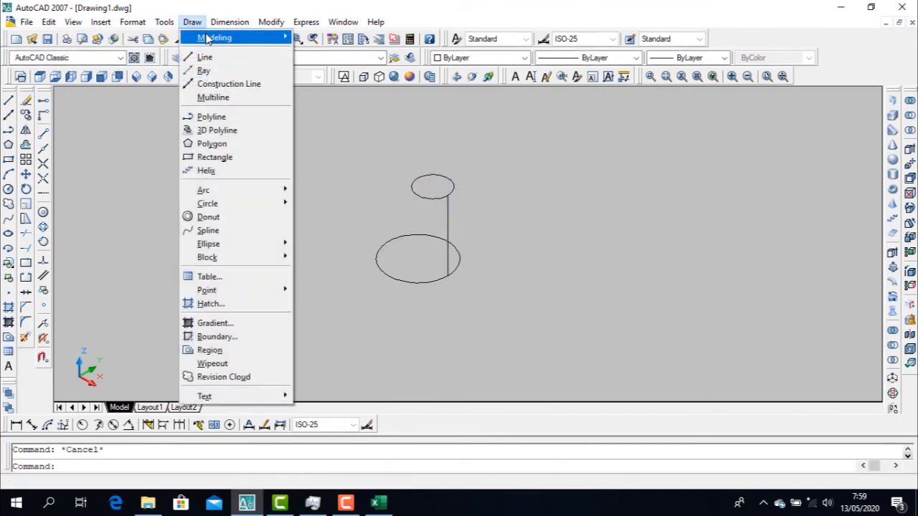
{"action": "mouse_move", "coordinate": [216, 38]}
{"action": "left_click", "coordinate": [315, 211]}
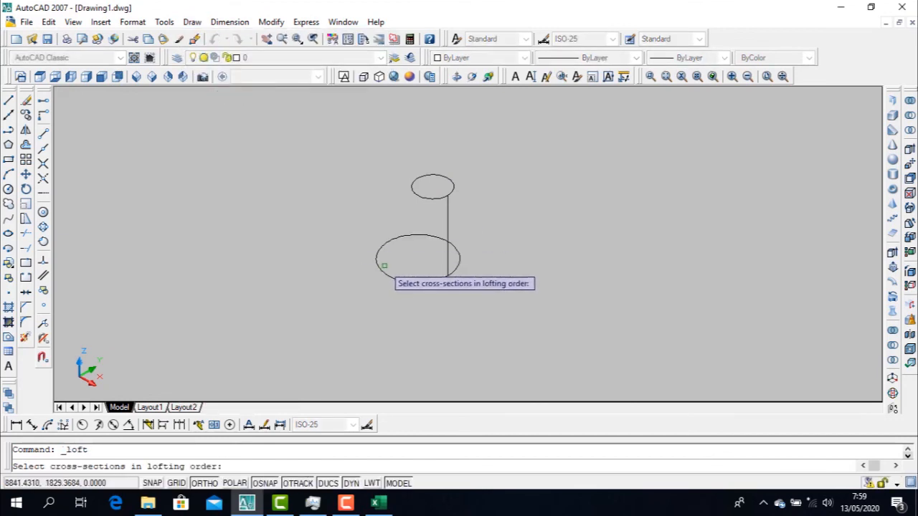
{"action": "left_click", "coordinate": [381, 268]}
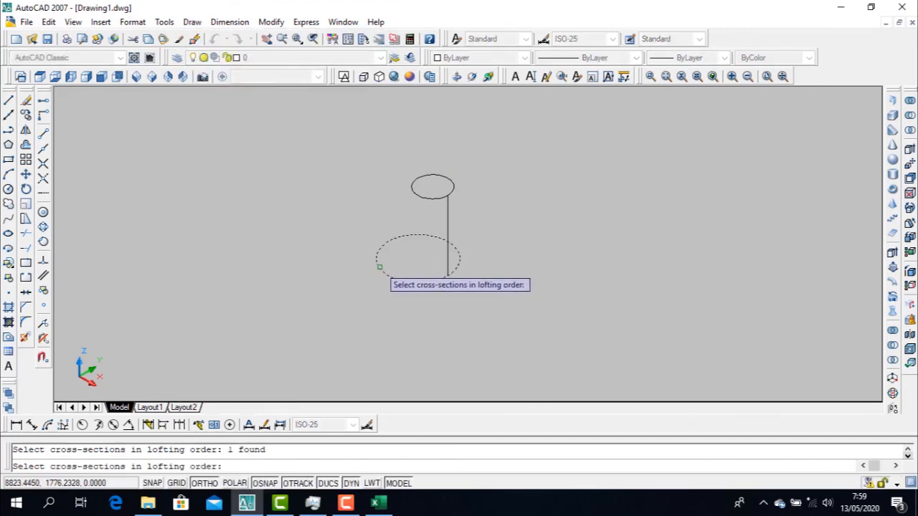
{"action": "left_click", "coordinate": [415, 193]}
{"action": "key", "text": "Return"}
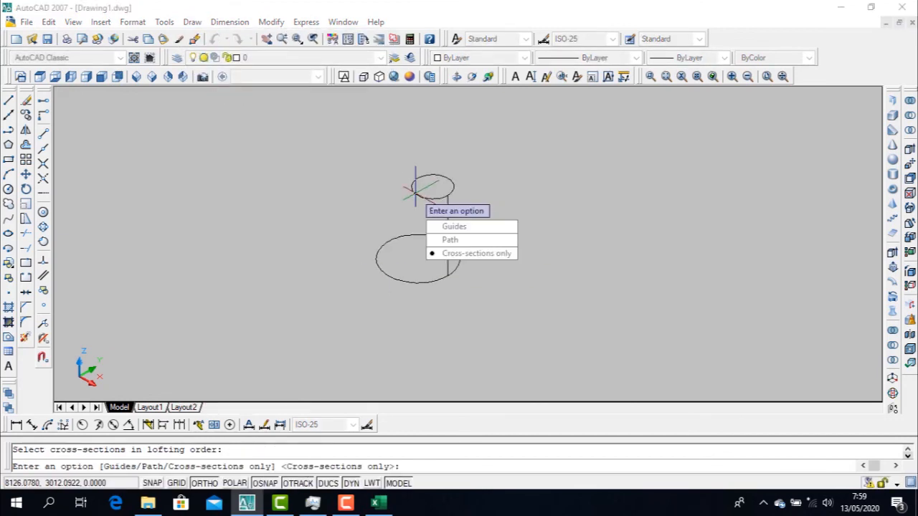
{"action": "left_click", "coordinate": [482, 254]}
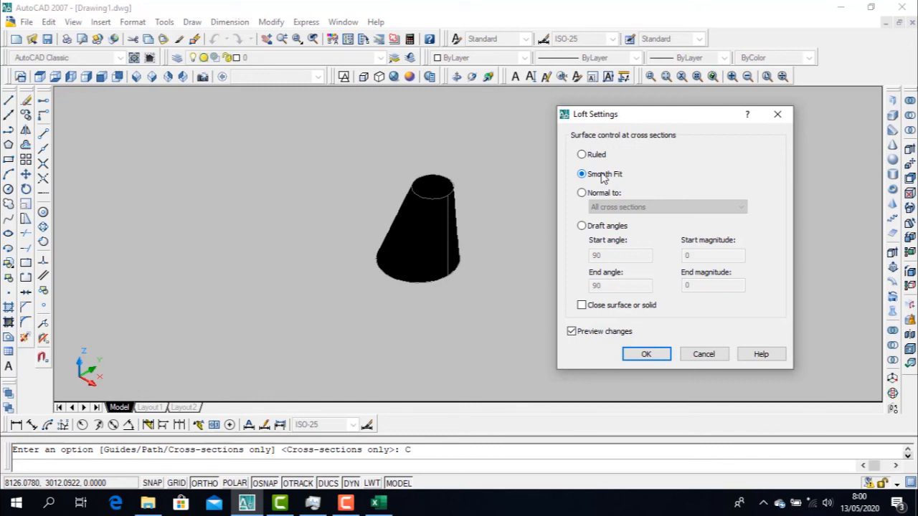
{"action": "left_click", "coordinate": [647, 354]}
Inspect the lofted solid up close and from the front and southeast isometric views
{"action": "scroll", "coordinate": [433, 201], "scroll_direction": "up", "scroll_amount": 5}
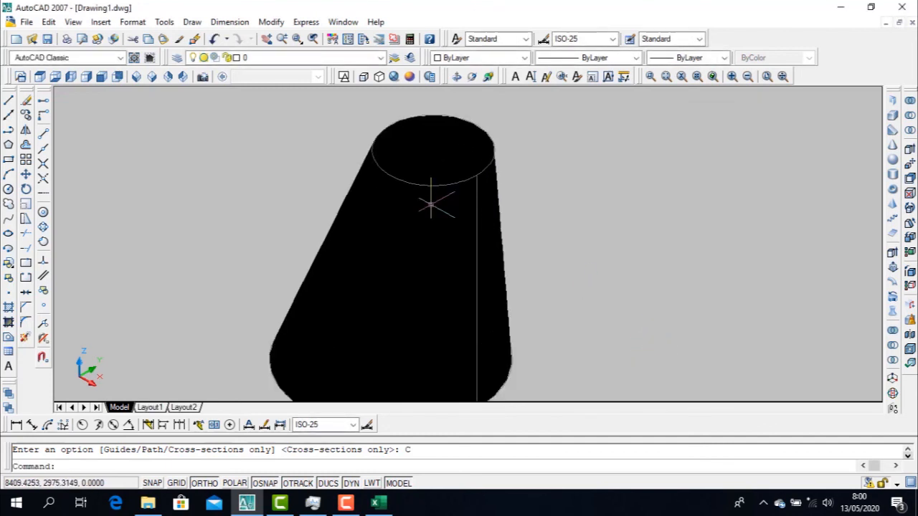
{"action": "scroll", "coordinate": [433, 205], "scroll_direction": "down", "scroll_amount": 5}
{"action": "scroll", "coordinate": [432, 205], "scroll_direction": "down", "scroll_amount": 2}
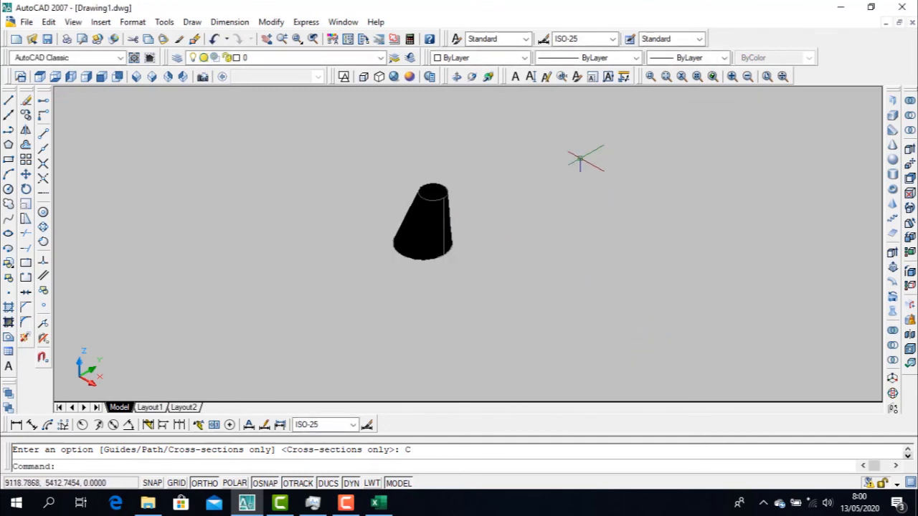
{"action": "left_click", "coordinate": [105, 77]}
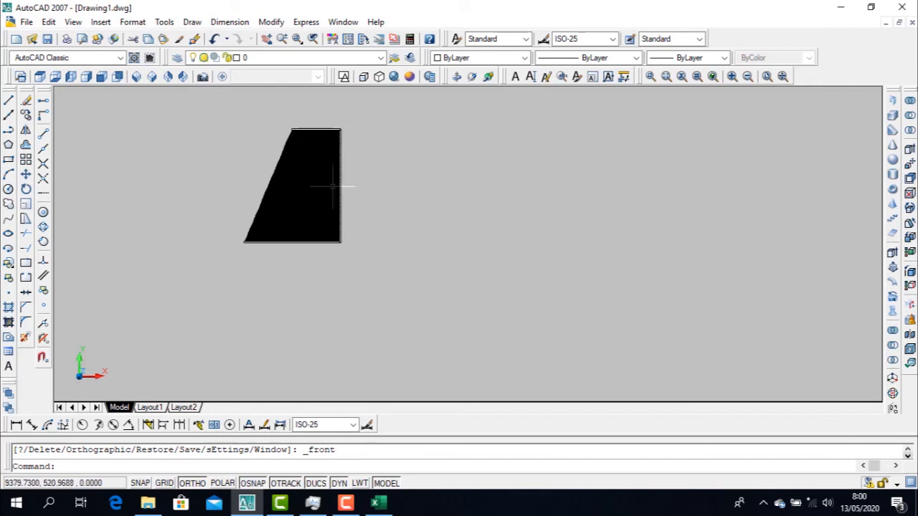
{"action": "left_click", "coordinate": [152, 79]}
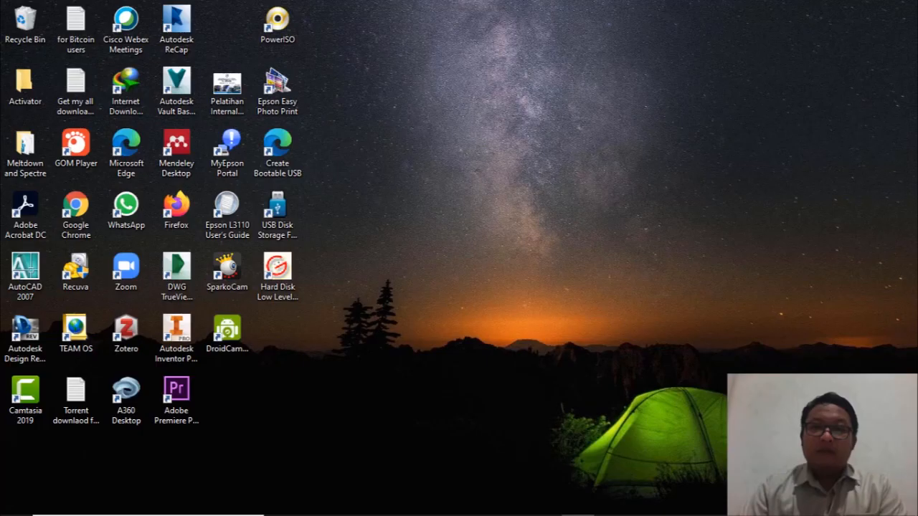